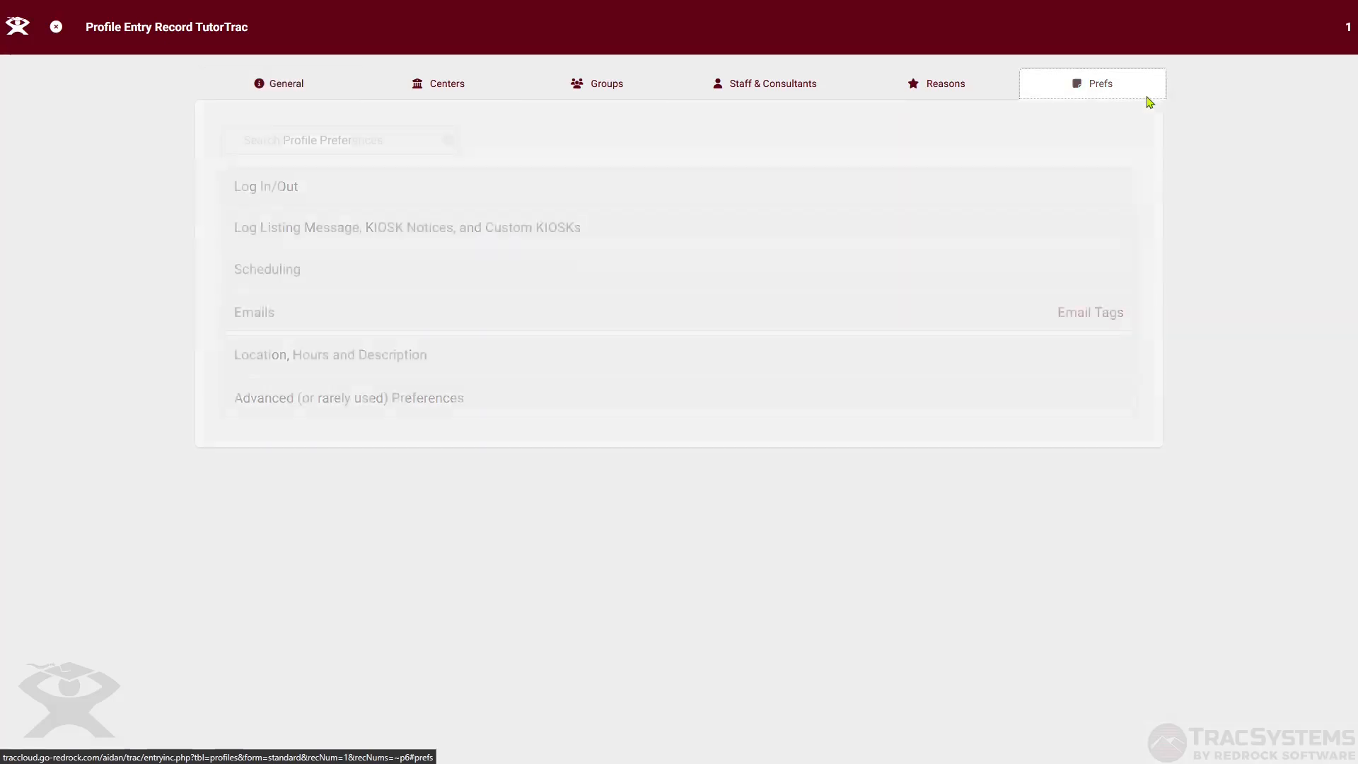
# Step: Open the Log In/Out preferences of the TutorTrac profile at the Login Settings
pyautogui.click(267, 197)
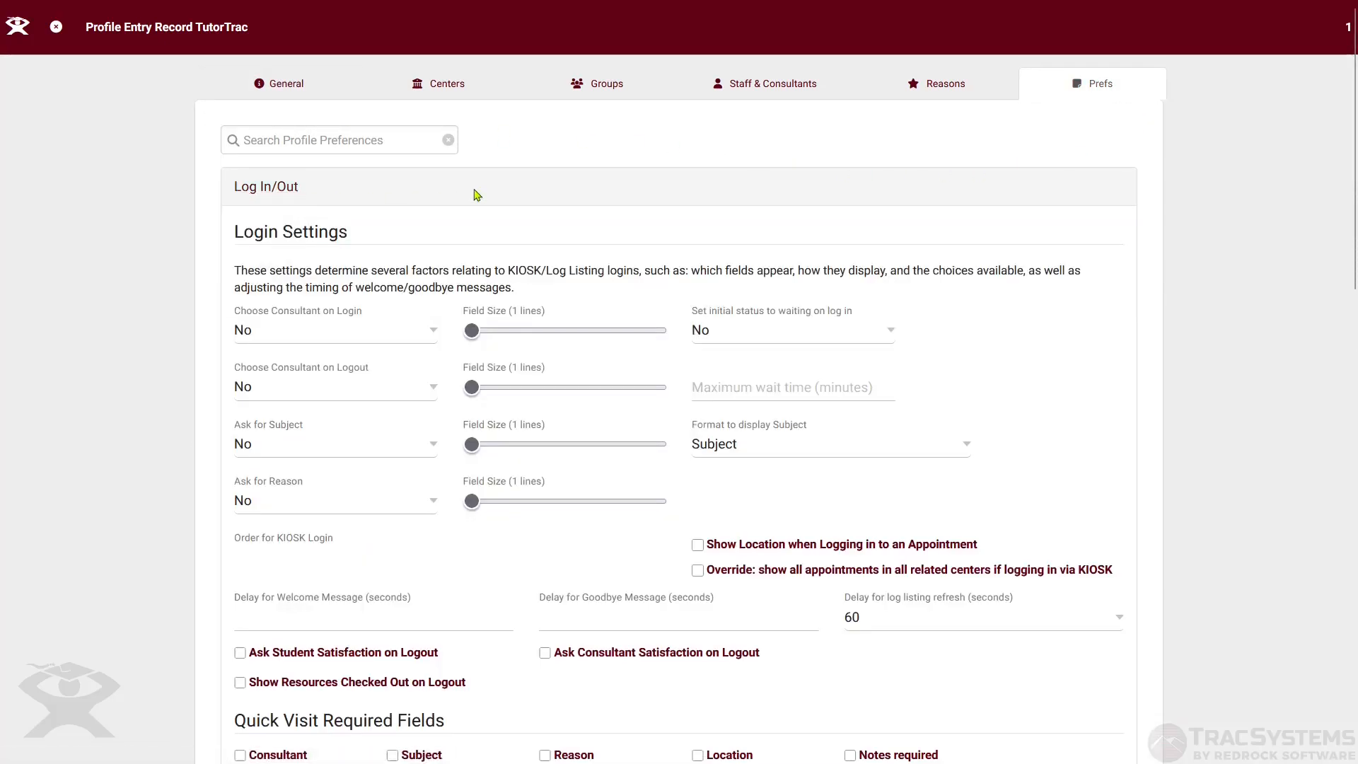
pyautogui.scroll(-1, 1334, 127)
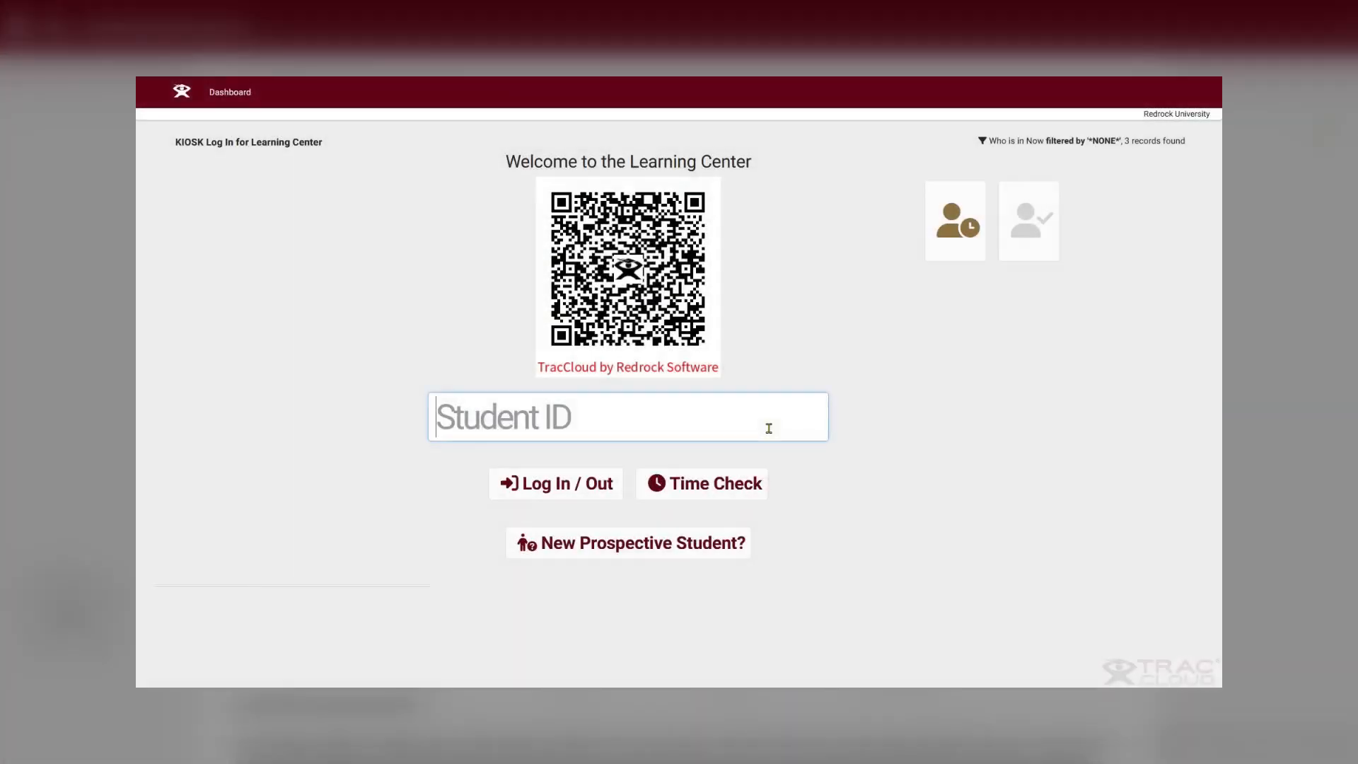
# Step: Log a student in at the KIOSK with their student ID, choosing BIO210 Advanced Biology as subject and Doc Appointment as reason
pyautogui.write('1931')
pyautogui.press('Return')
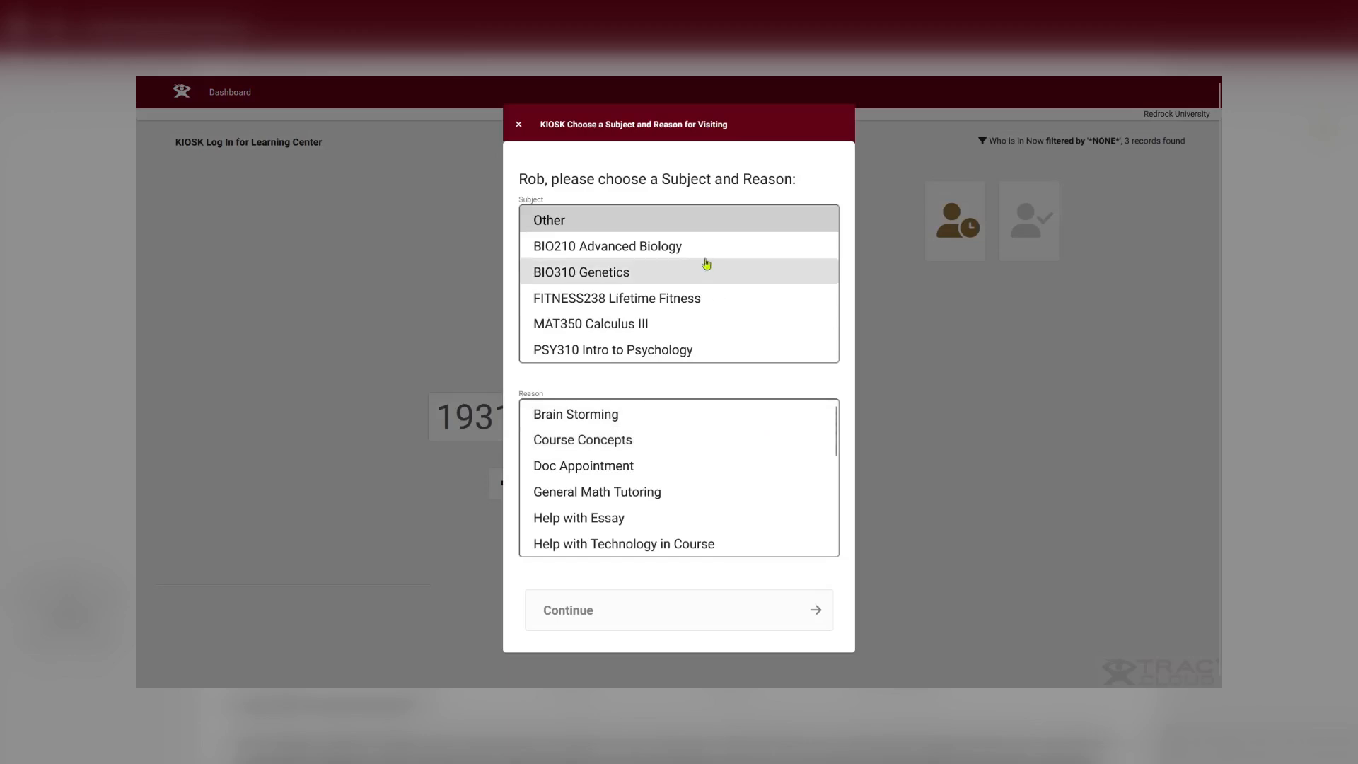
pyautogui.click(701, 257)
pyautogui.click(663, 464)
pyautogui.click(646, 607)
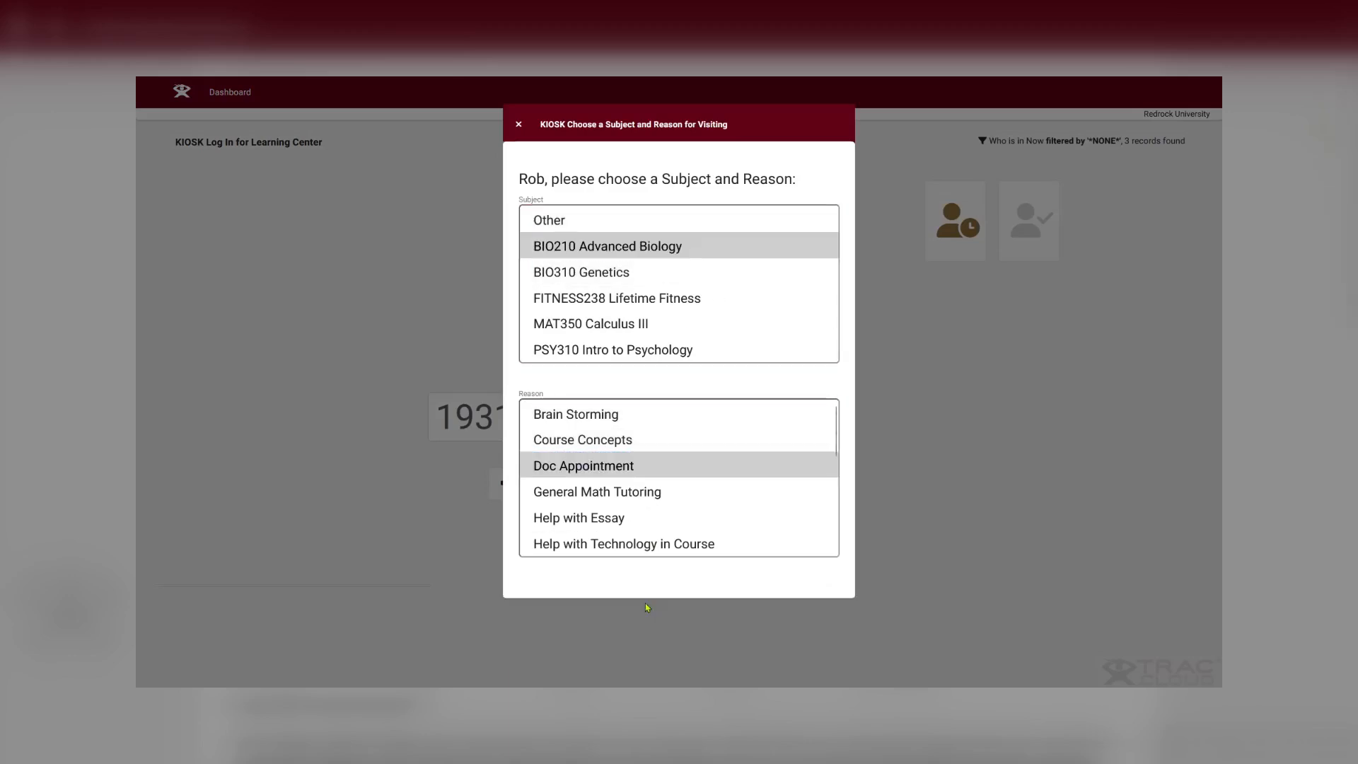
pyautogui.click(653, 238)
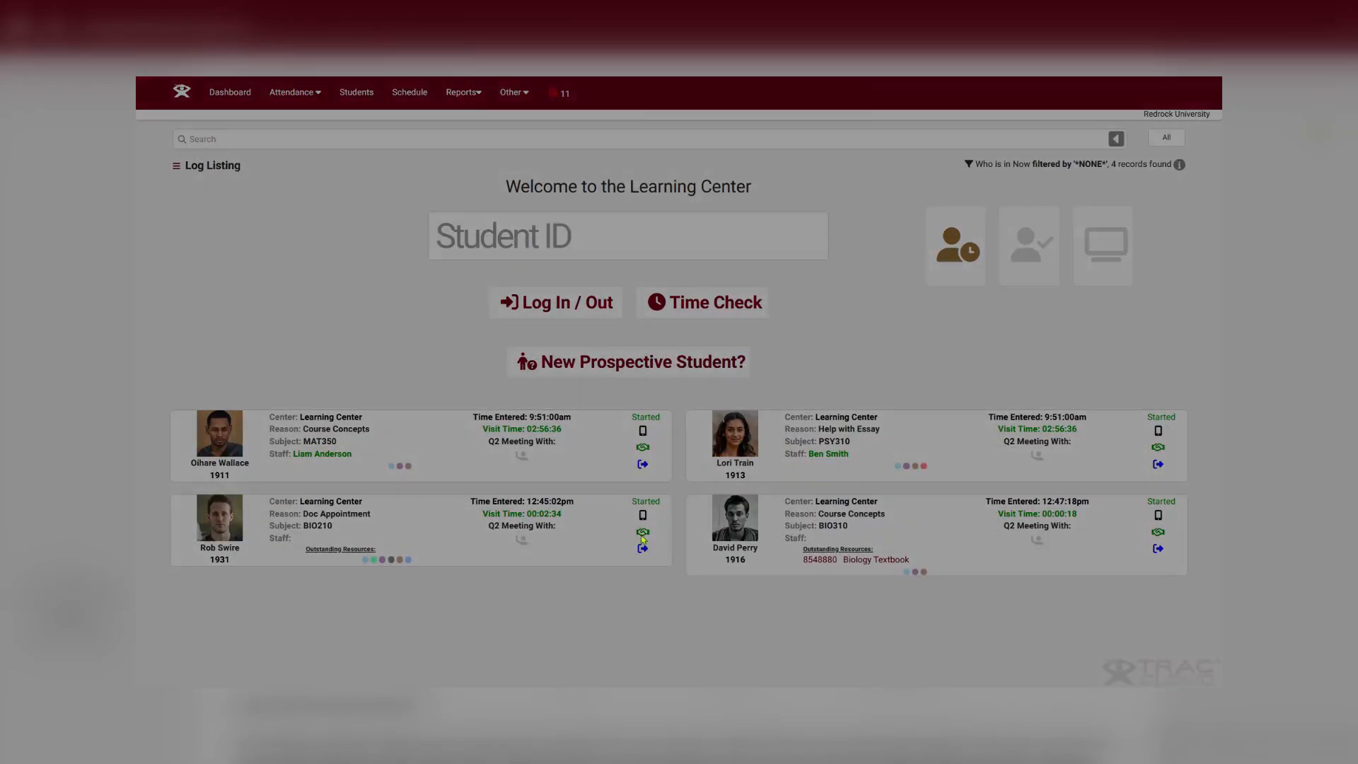
# Step: Change the status of the BIO210 Doc Appointment visit in the log listing to Concluded
pyautogui.click(642, 534)
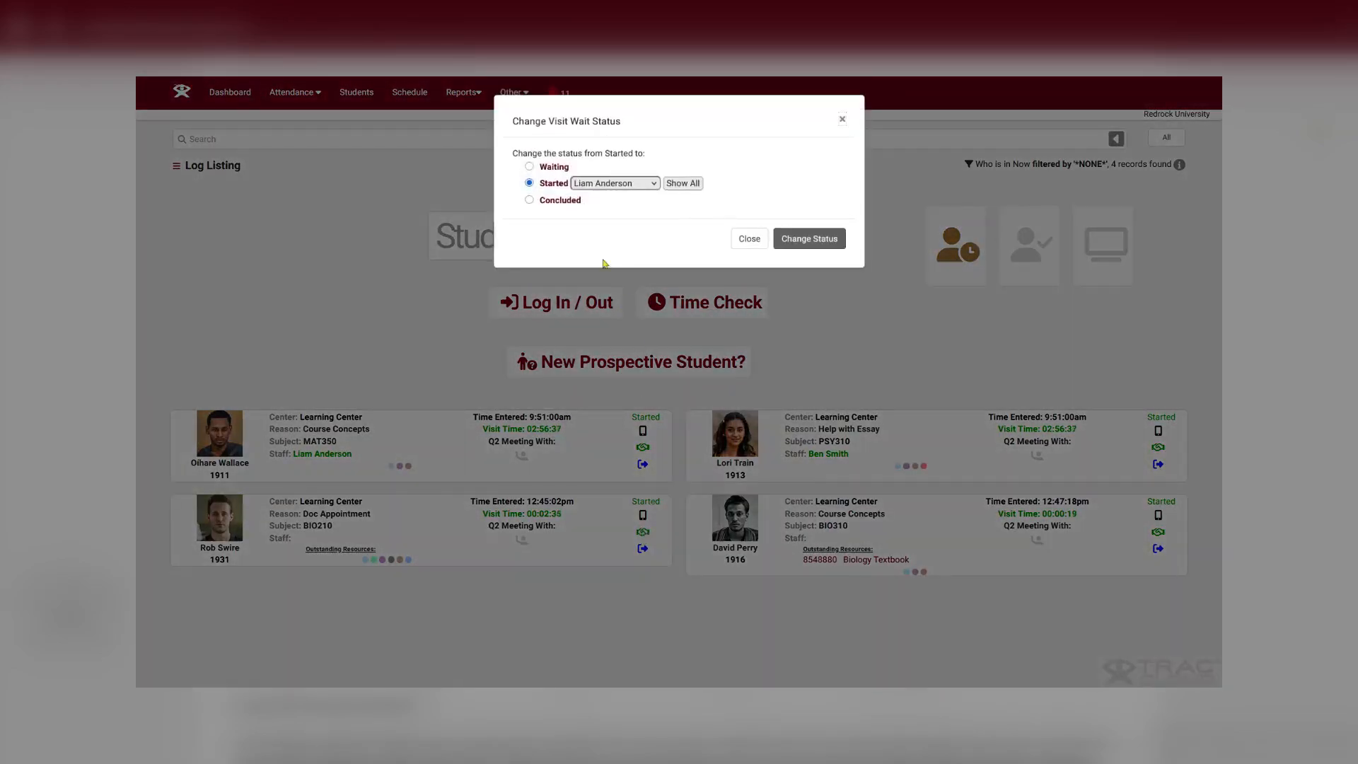
pyautogui.click(559, 202)
pyautogui.click(814, 238)
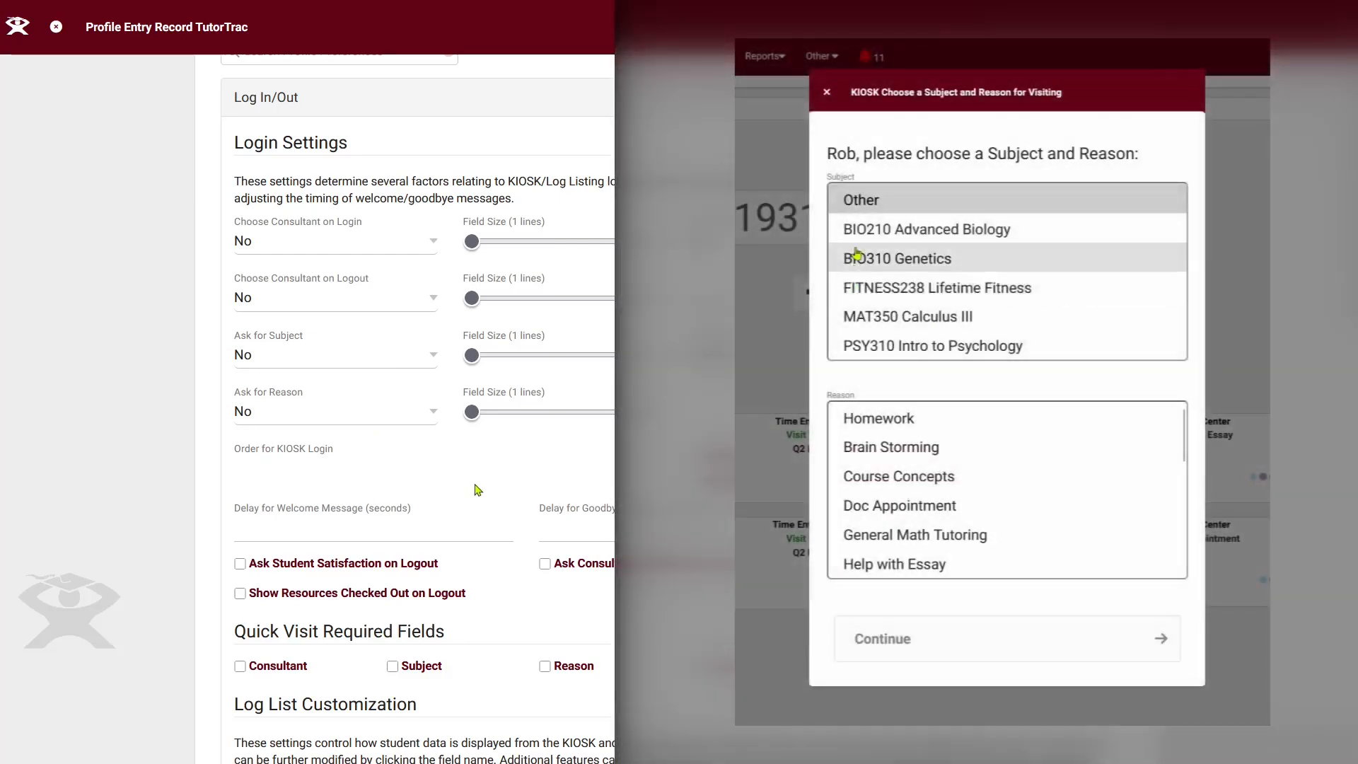
# Step: Set both Ask for Subject and Ask for Reason to Yes in the Login Settings
pyautogui.click(335, 355)
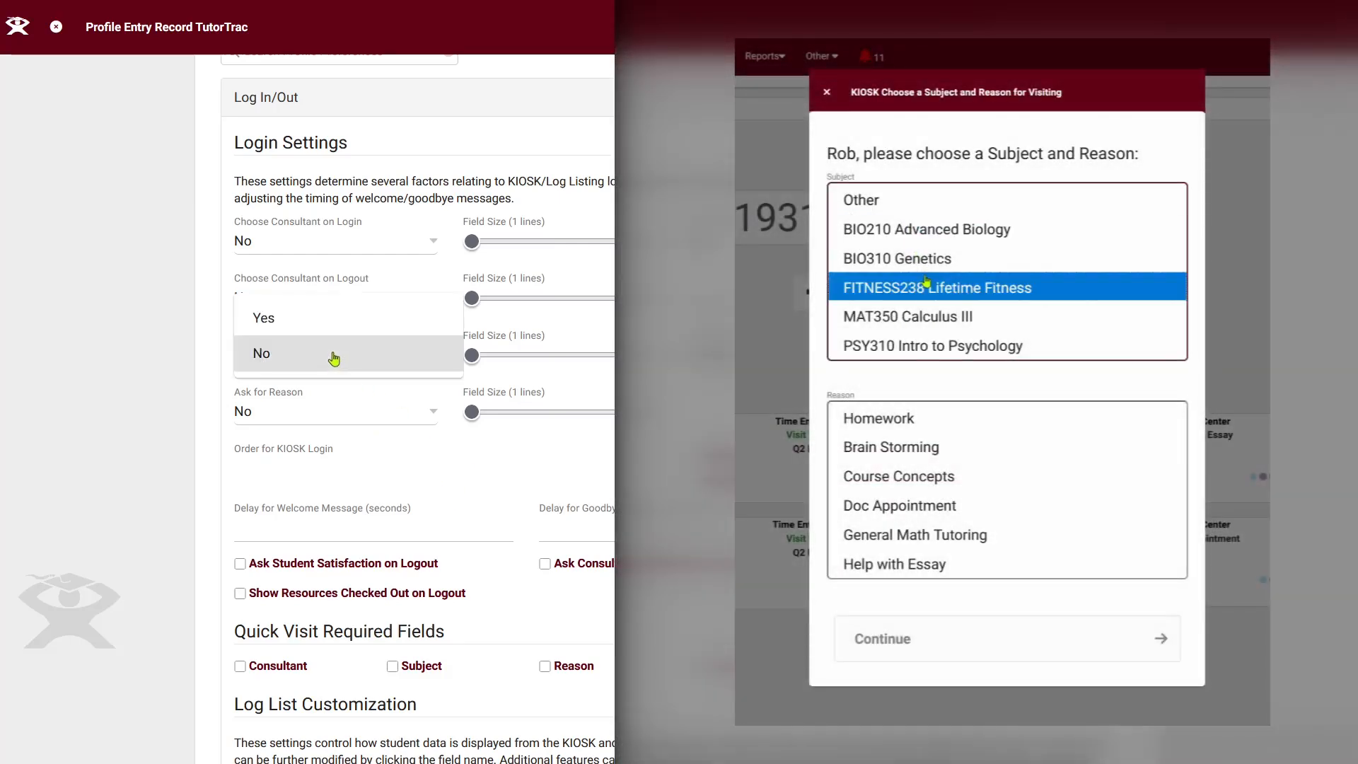
pyautogui.click(333, 319)
pyautogui.click(324, 412)
pyautogui.click(276, 374)
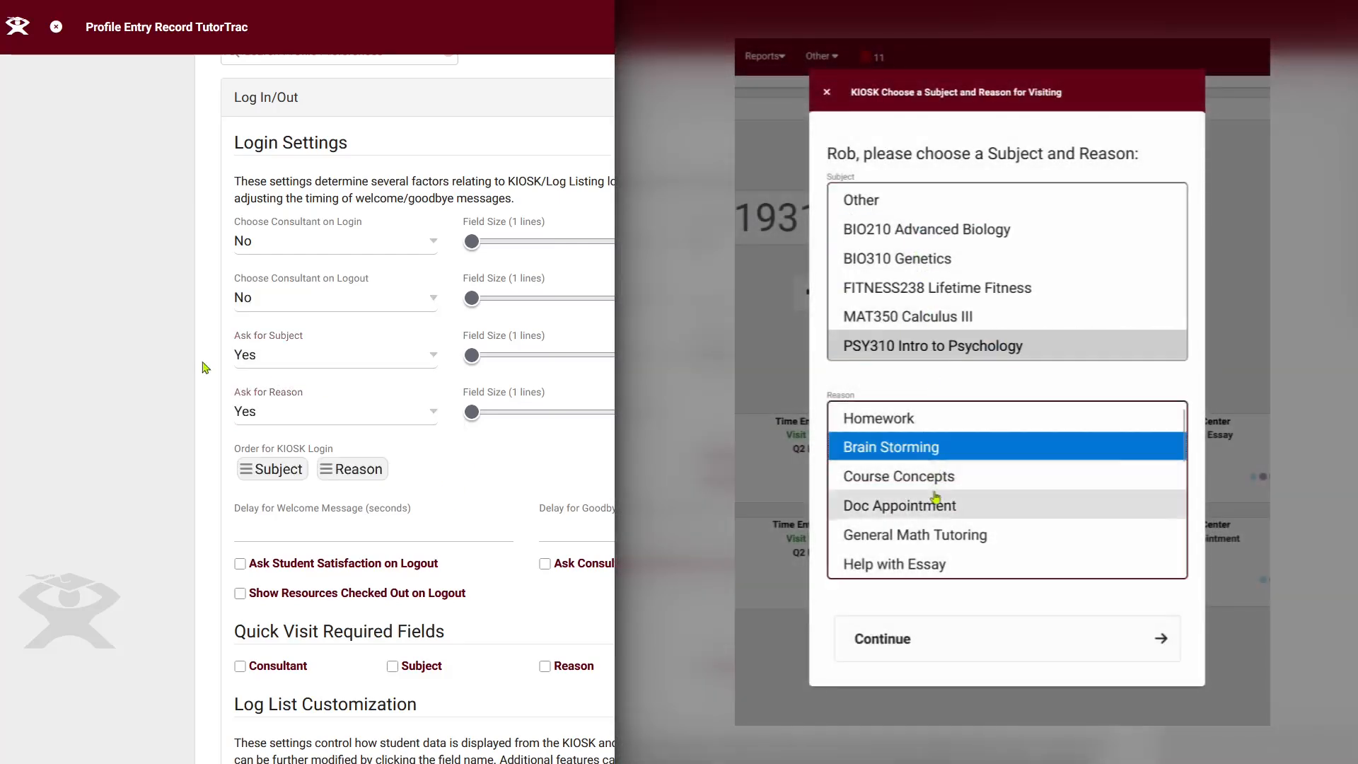
# Step: Set Choose Consultant on Login to Yes and Ask for Subject to No
pyautogui.click(316, 241)
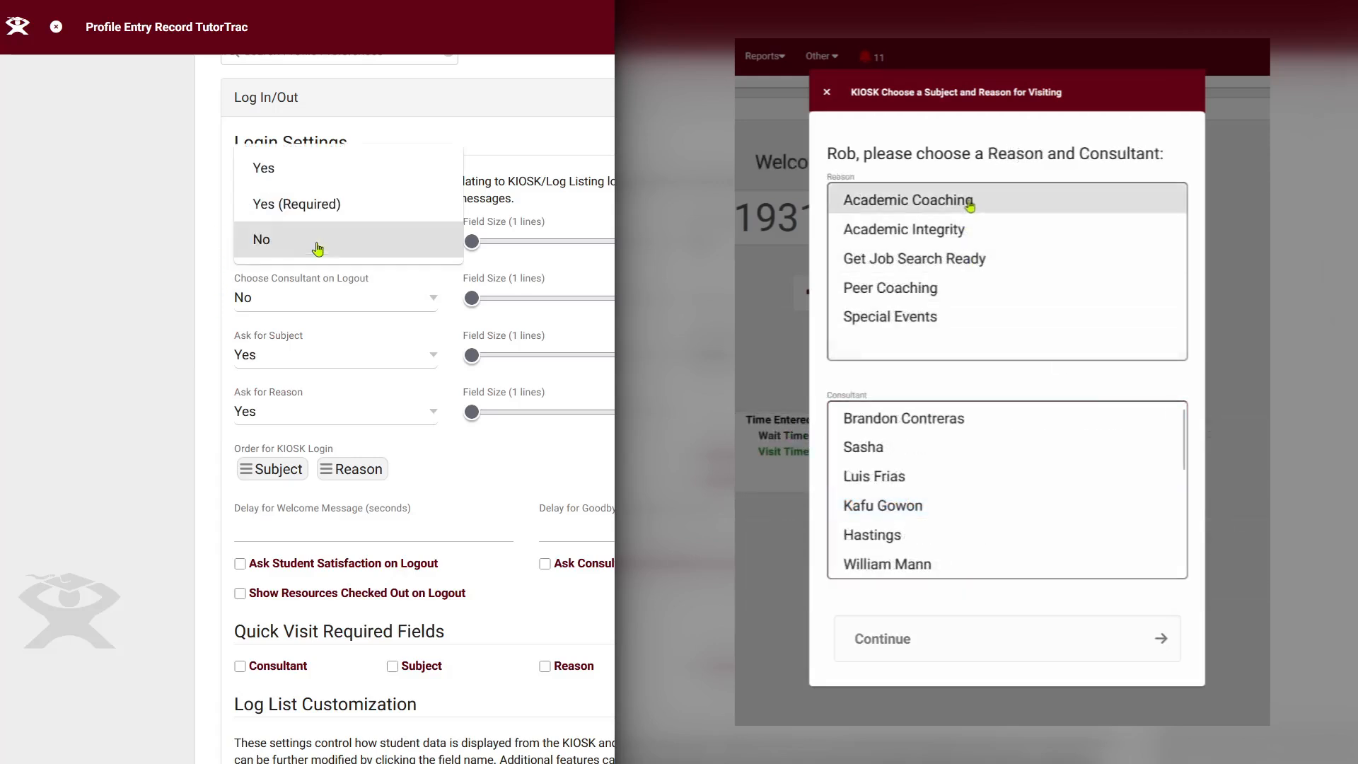
pyautogui.click(384, 178)
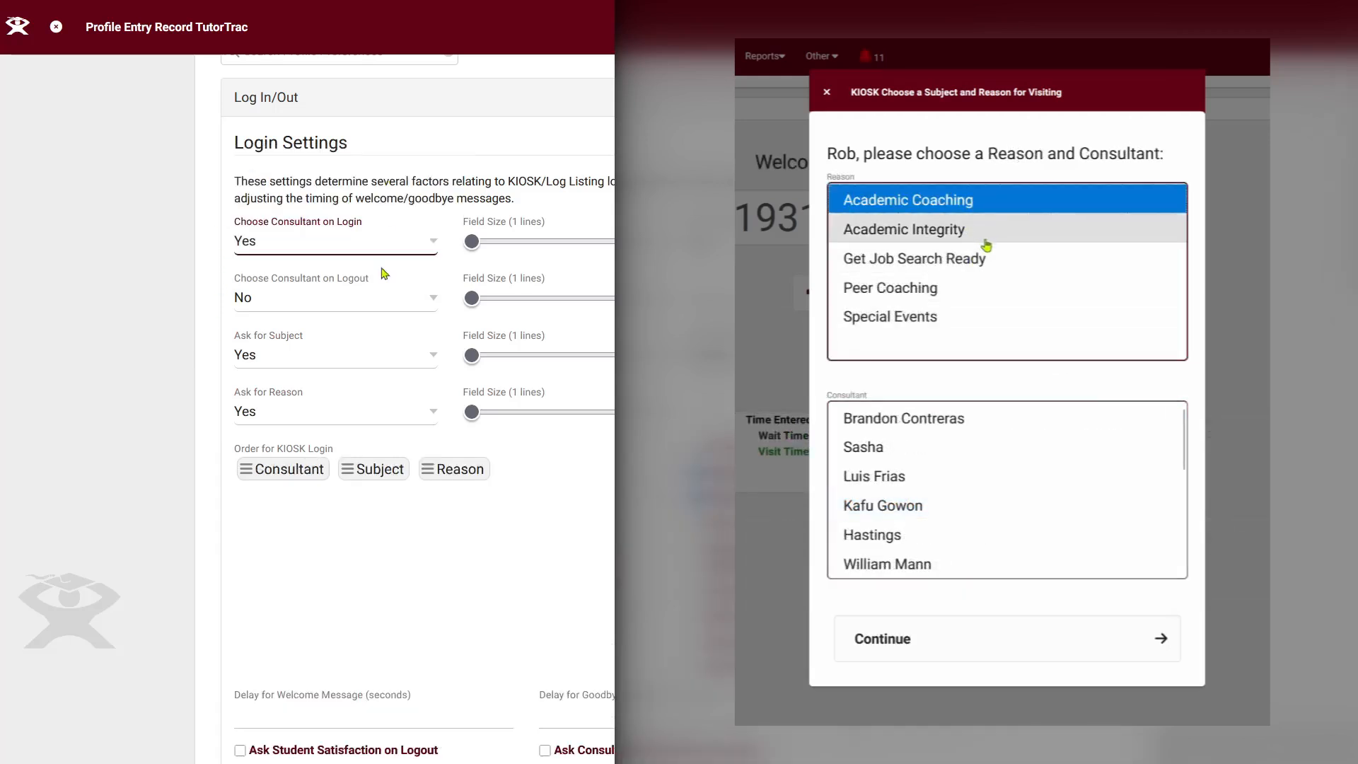
pyautogui.click(320, 408)
pyautogui.click(309, 387)
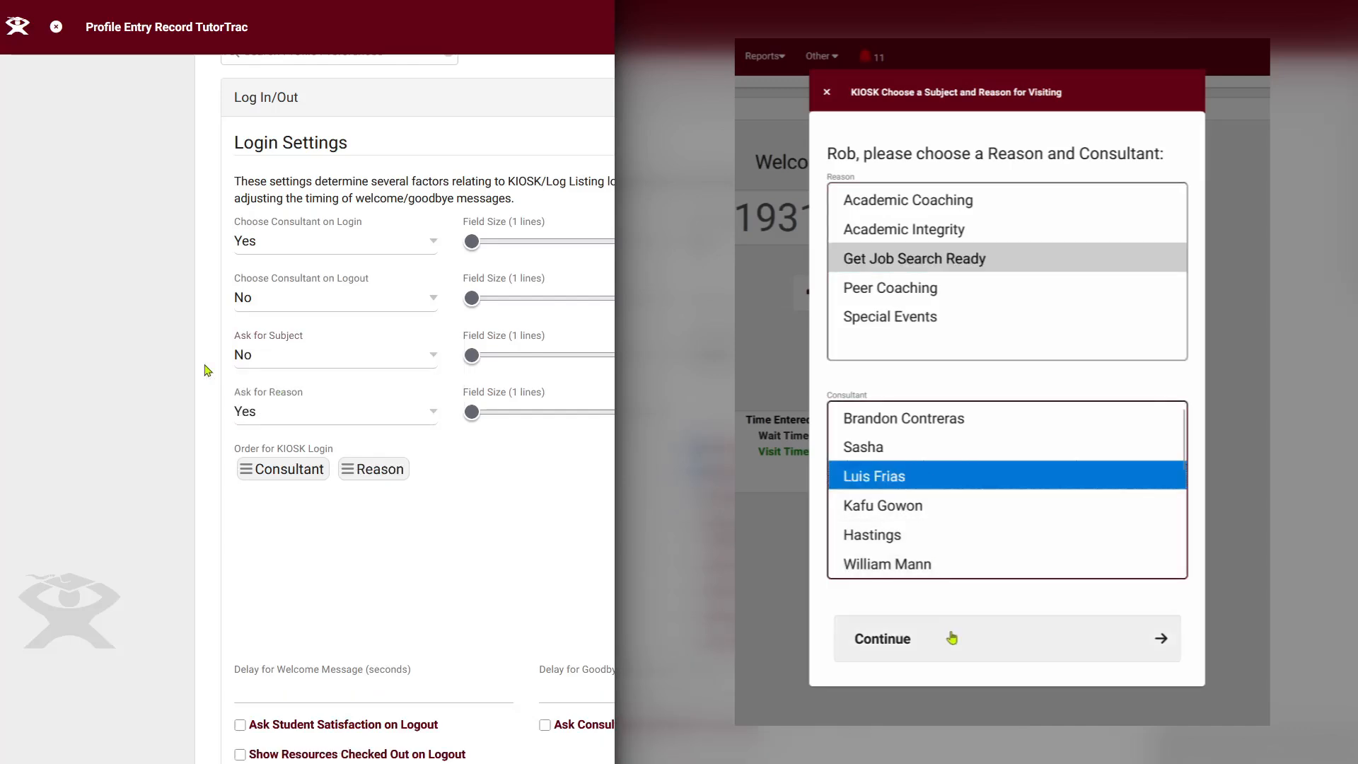
# Step: Set Ask for Subject back to Yes and Choose Consultant on Login back to No
pyautogui.click(318, 355)
pyautogui.click(342, 329)
pyautogui.click(376, 245)
pyautogui.click(340, 320)
# Step: Set Choose Consultant on Logout to Yes
pyautogui.click(301, 297)
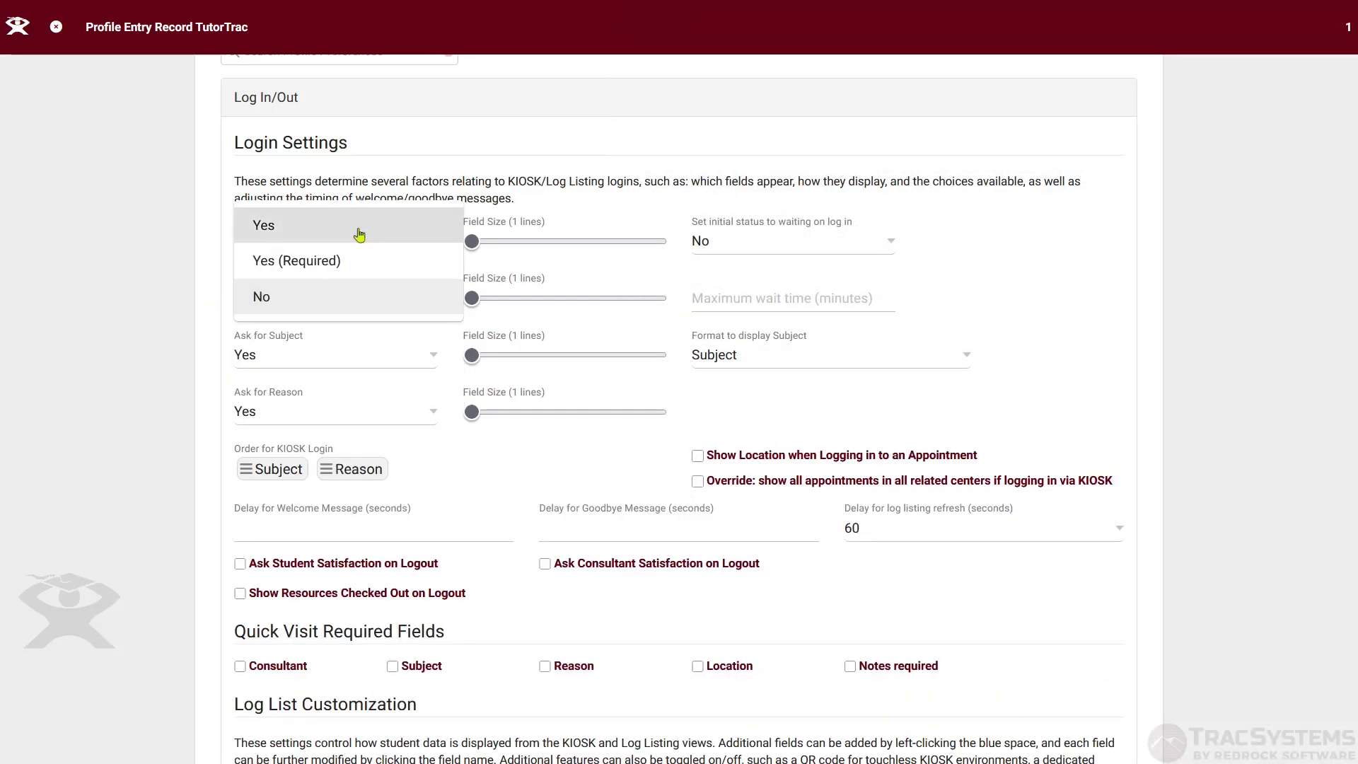
pyautogui.click(324, 327)
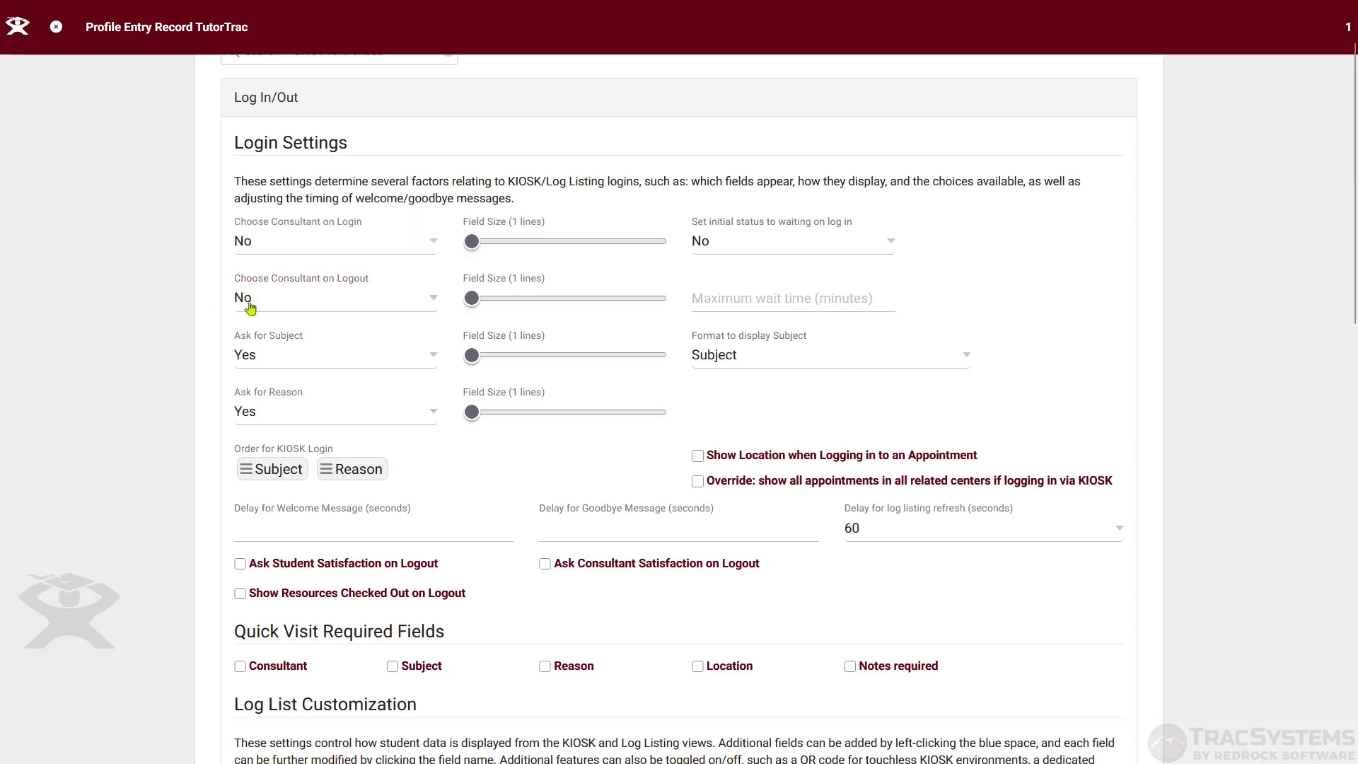
pyautogui.click(295, 304)
pyautogui.click(347, 235)
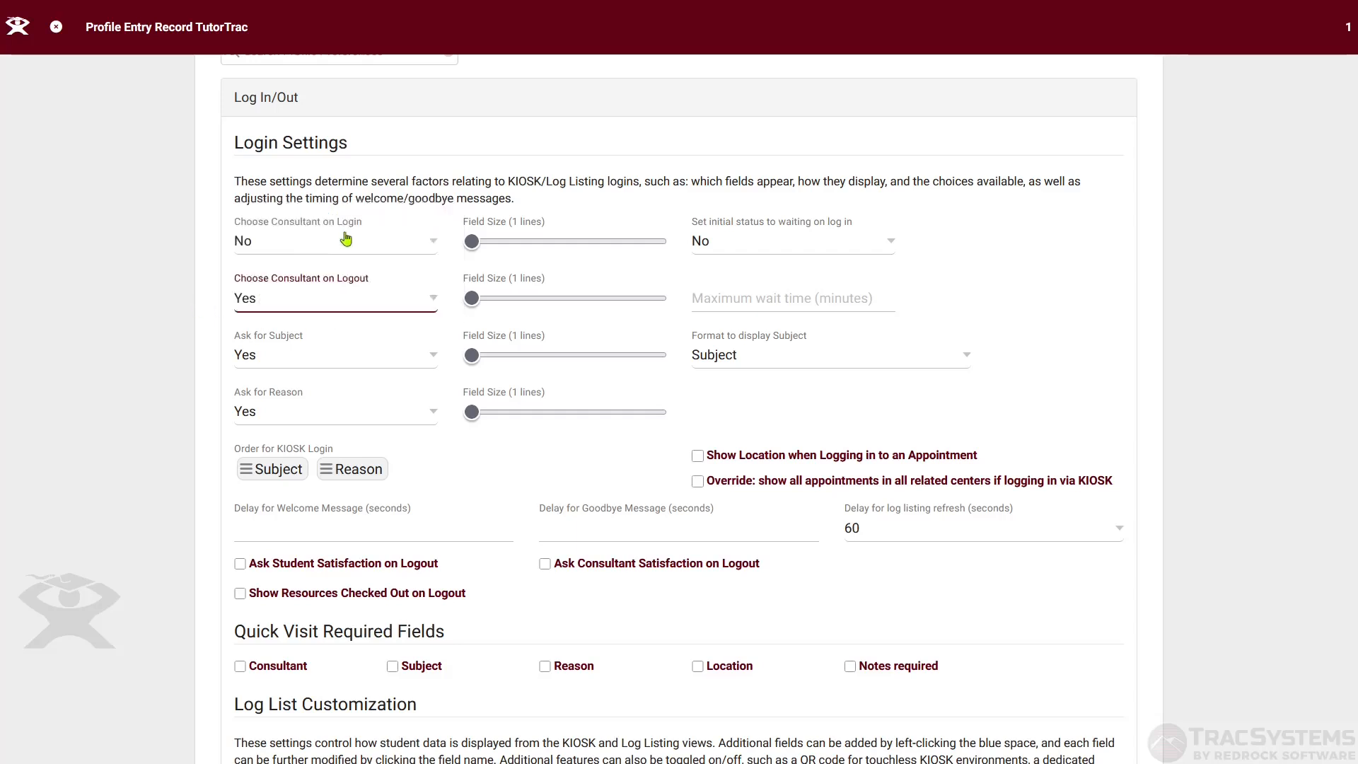
pyautogui.click(225, 290)
pyautogui.click(185, 292)
pyautogui.click(338, 293)
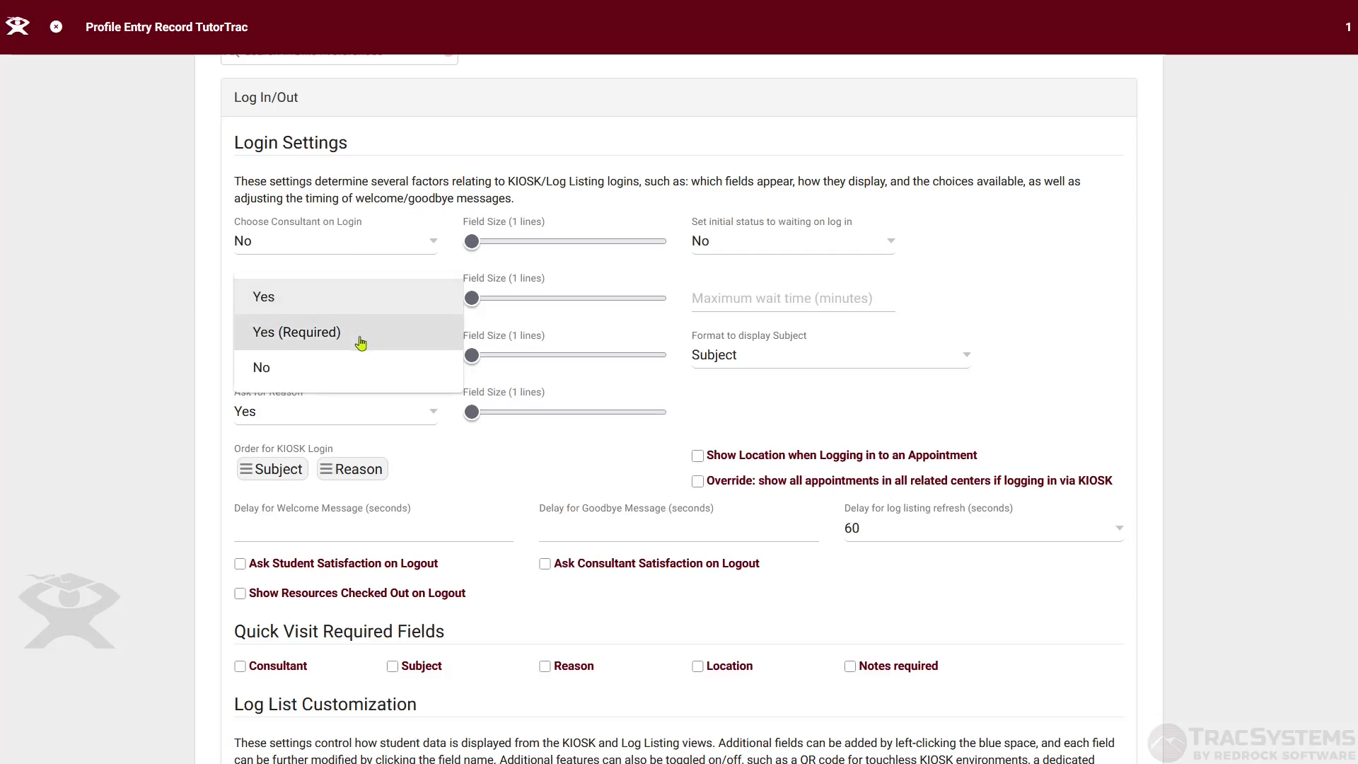
pyautogui.click(220, 303)
# Step: Keep Ask for Subject at Yes and set the field size of both Ask for Subject and Ask for Reason to 6 lines
pyautogui.click(303, 360)
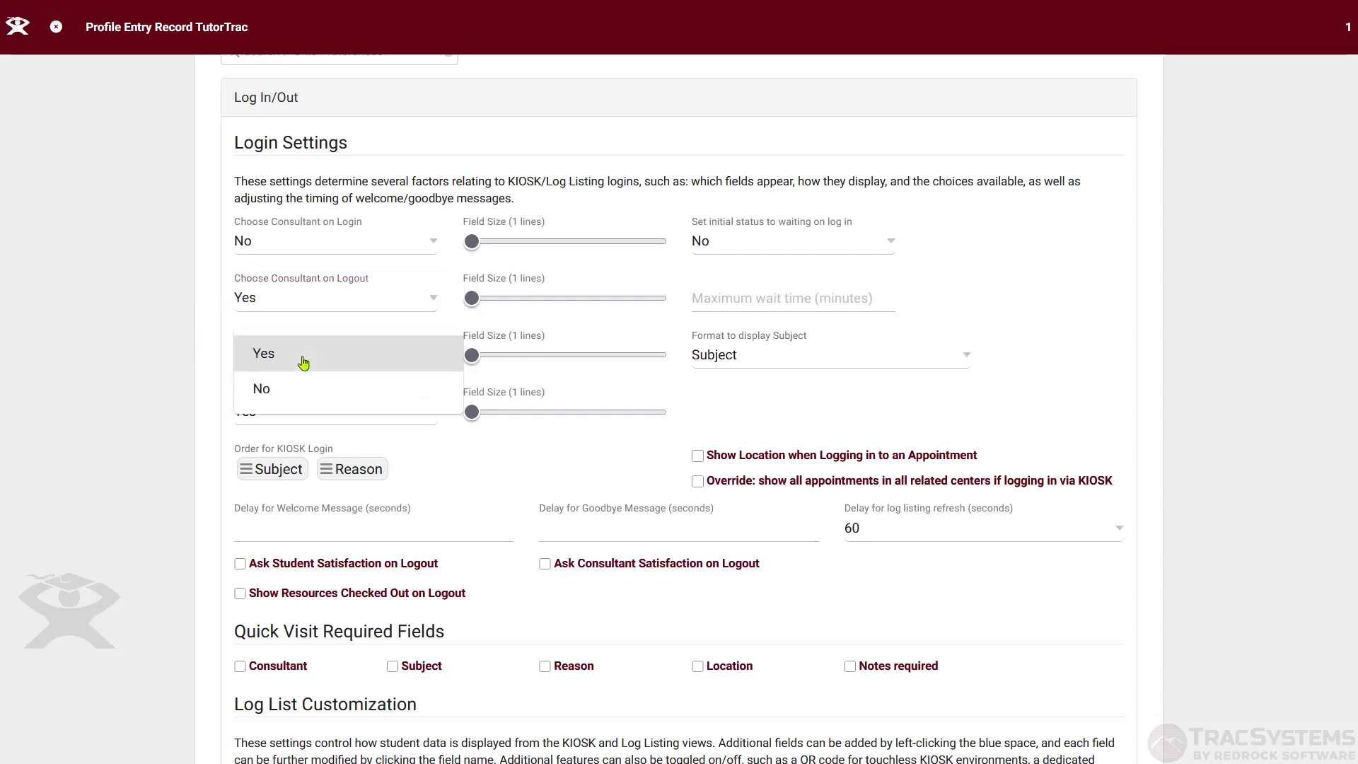
pyautogui.click(303, 361)
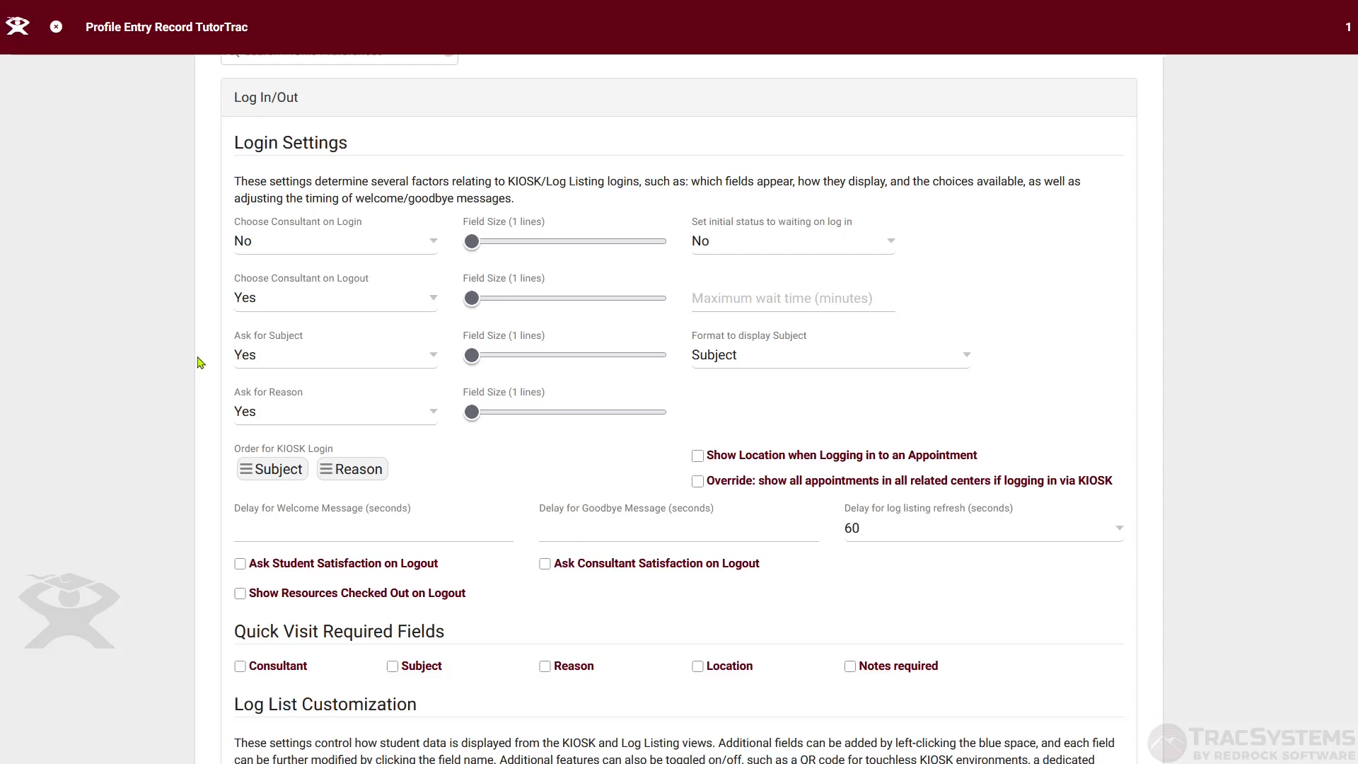
pyautogui.click(515, 355)
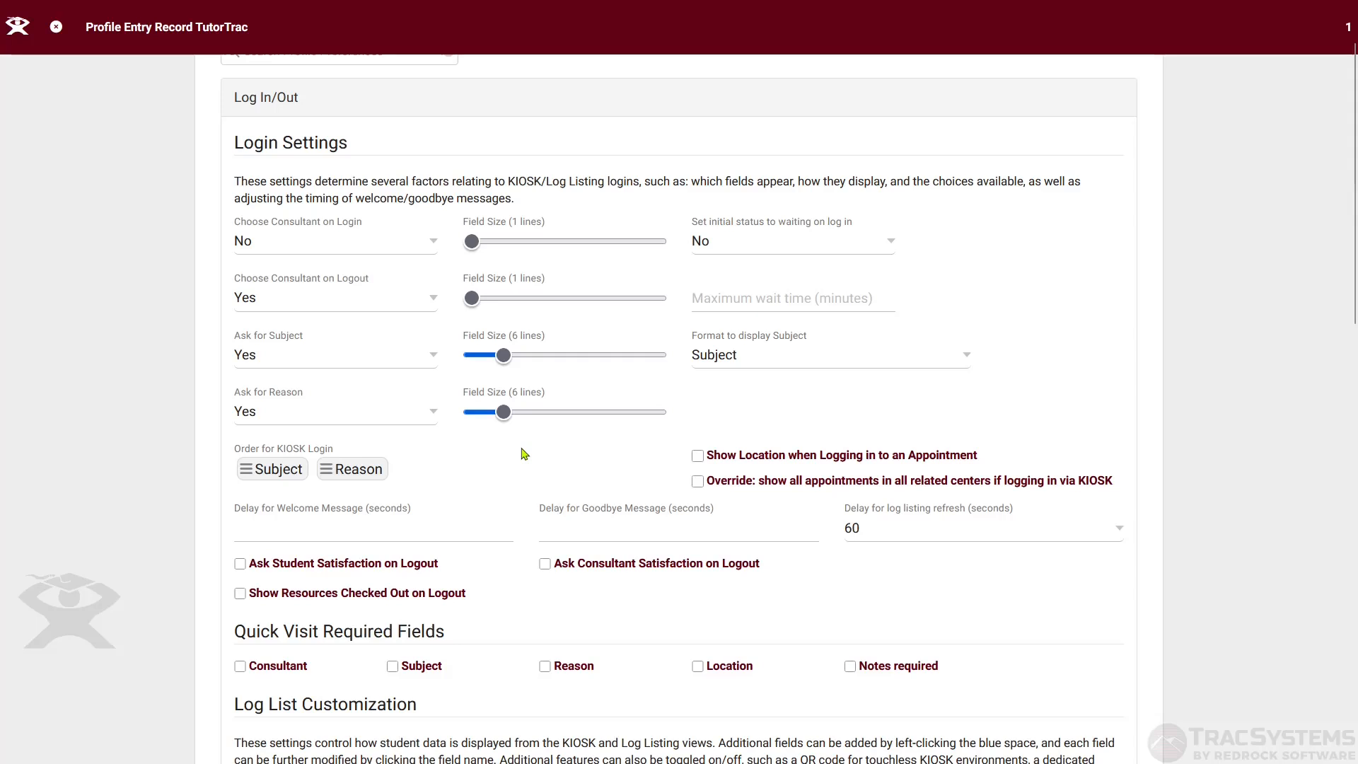
# Step: Set the initial status to waiting on log in option to Yes
pyautogui.click(775, 246)
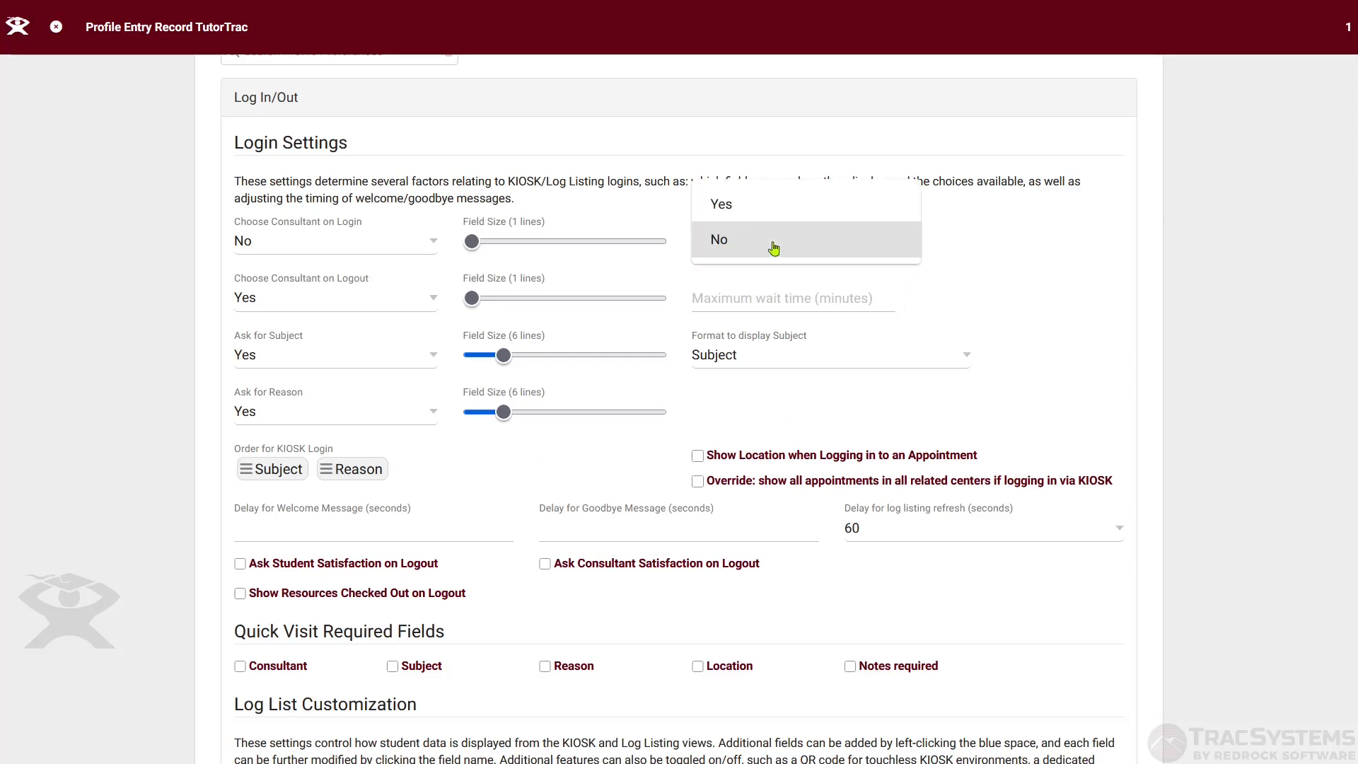
pyautogui.click(774, 246)
pyautogui.click(775, 246)
pyautogui.click(815, 243)
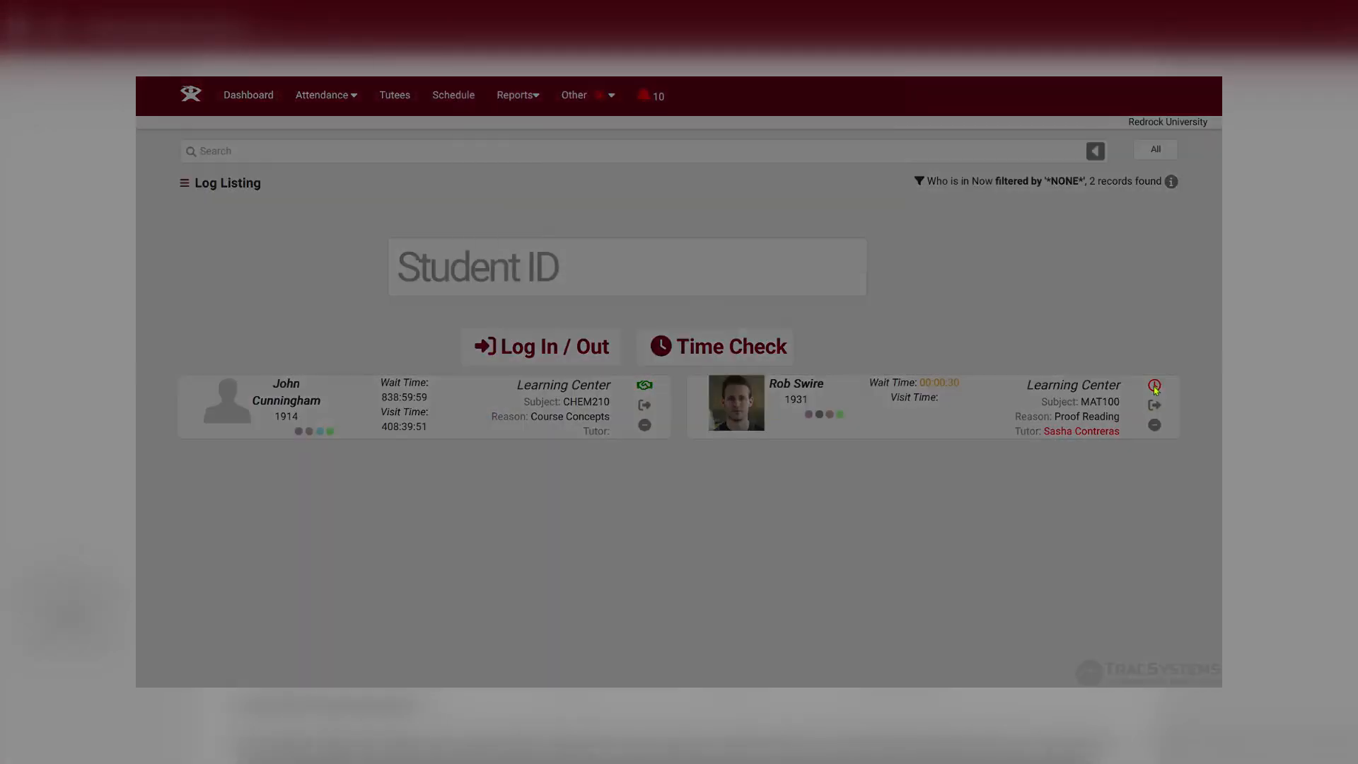
# Step: Change the status of the waiting MAT100 Proof Reading visit to Started in the log listing
pyautogui.click(1155, 387)
pyautogui.click(547, 209)
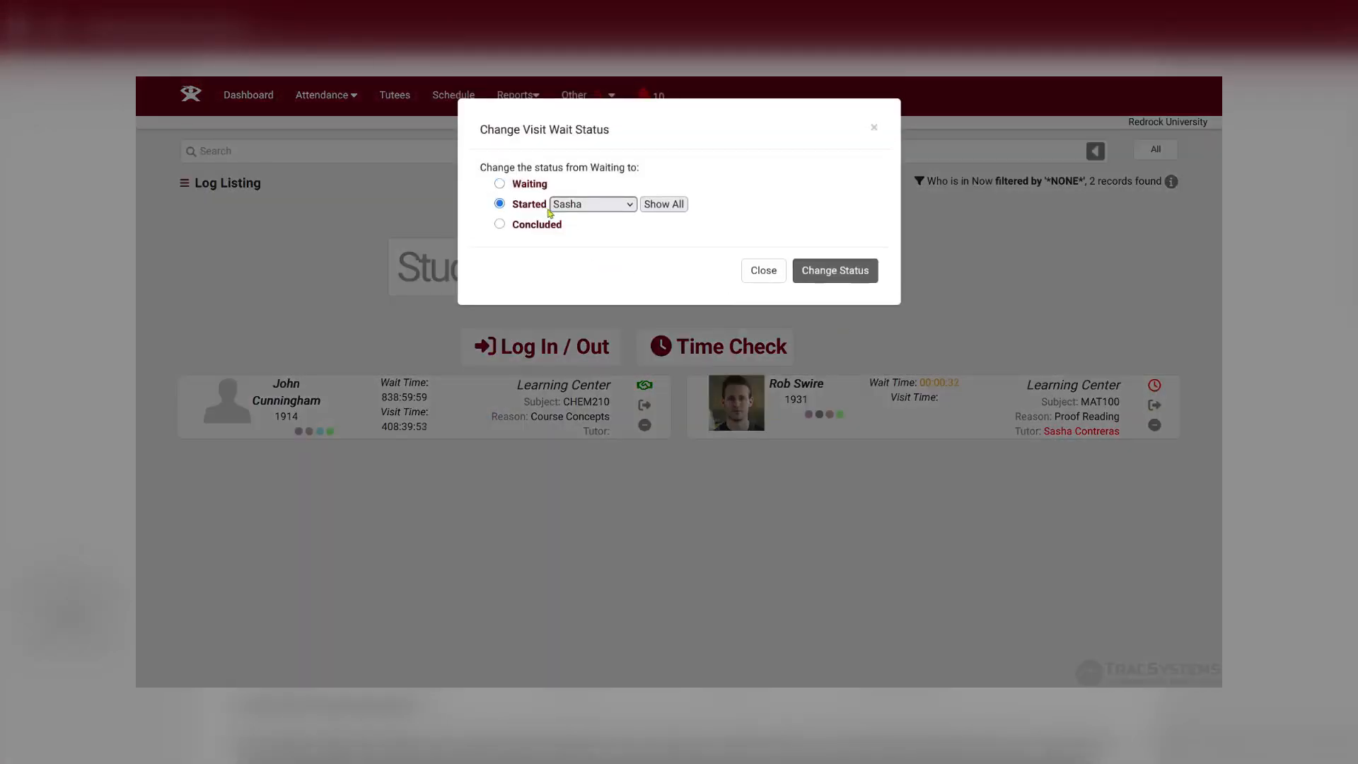
pyautogui.click(852, 273)
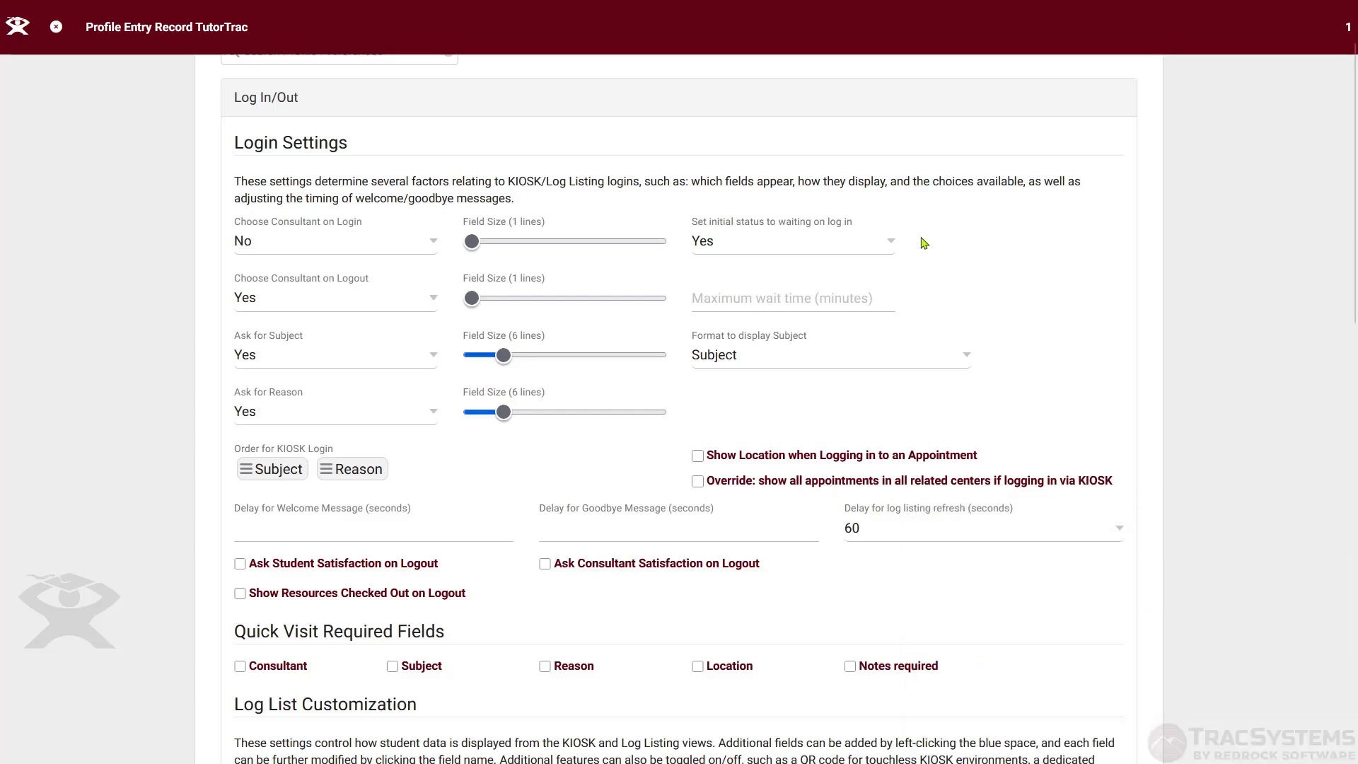
# Step: Set the maximum wait time to 5 minutes
pyautogui.click(890, 297)
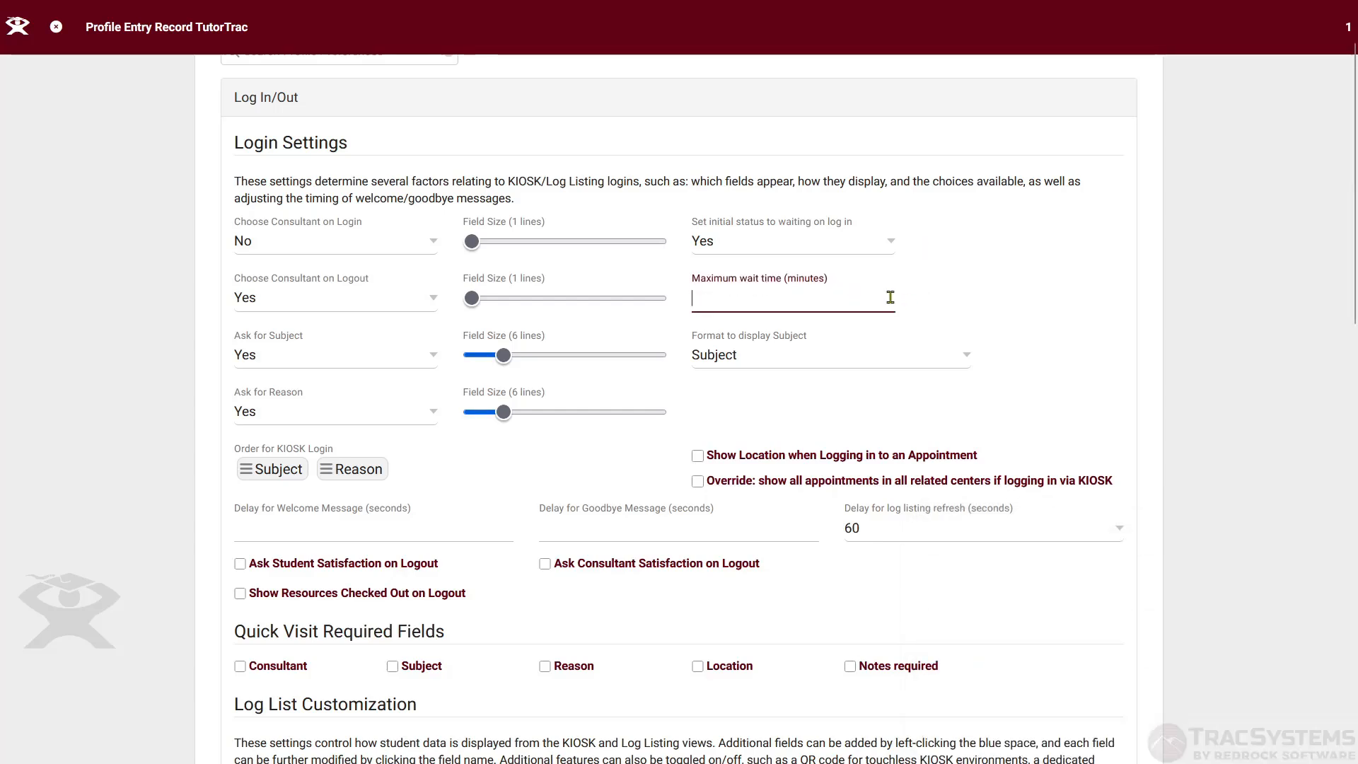
pyautogui.write('5')
pyautogui.click(924, 301)
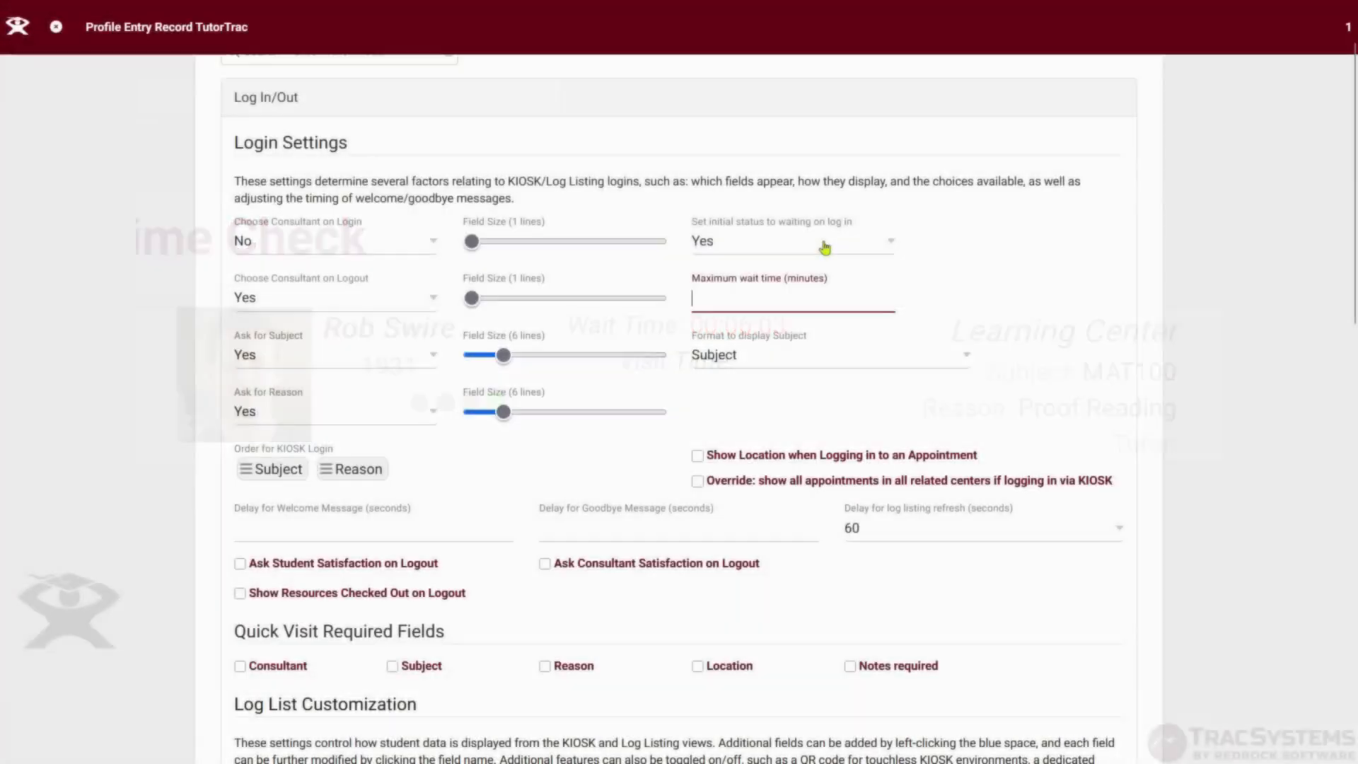
# Step: Set the initial status to waiting on log in option back to No
pyautogui.click(821, 242)
pyautogui.click(822, 280)
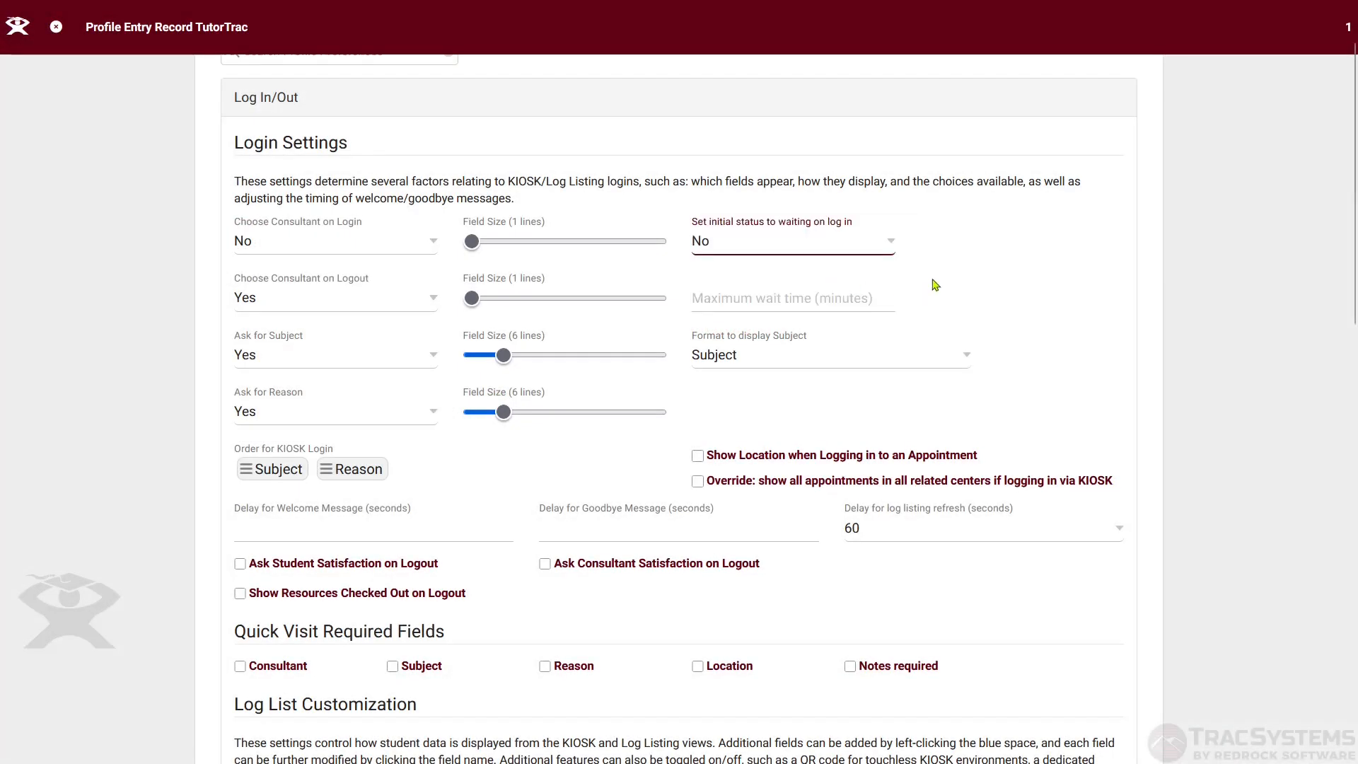
# Step: Set the format to display subjects to Subject - Title
pyautogui.scroll(-1, 934, 282)
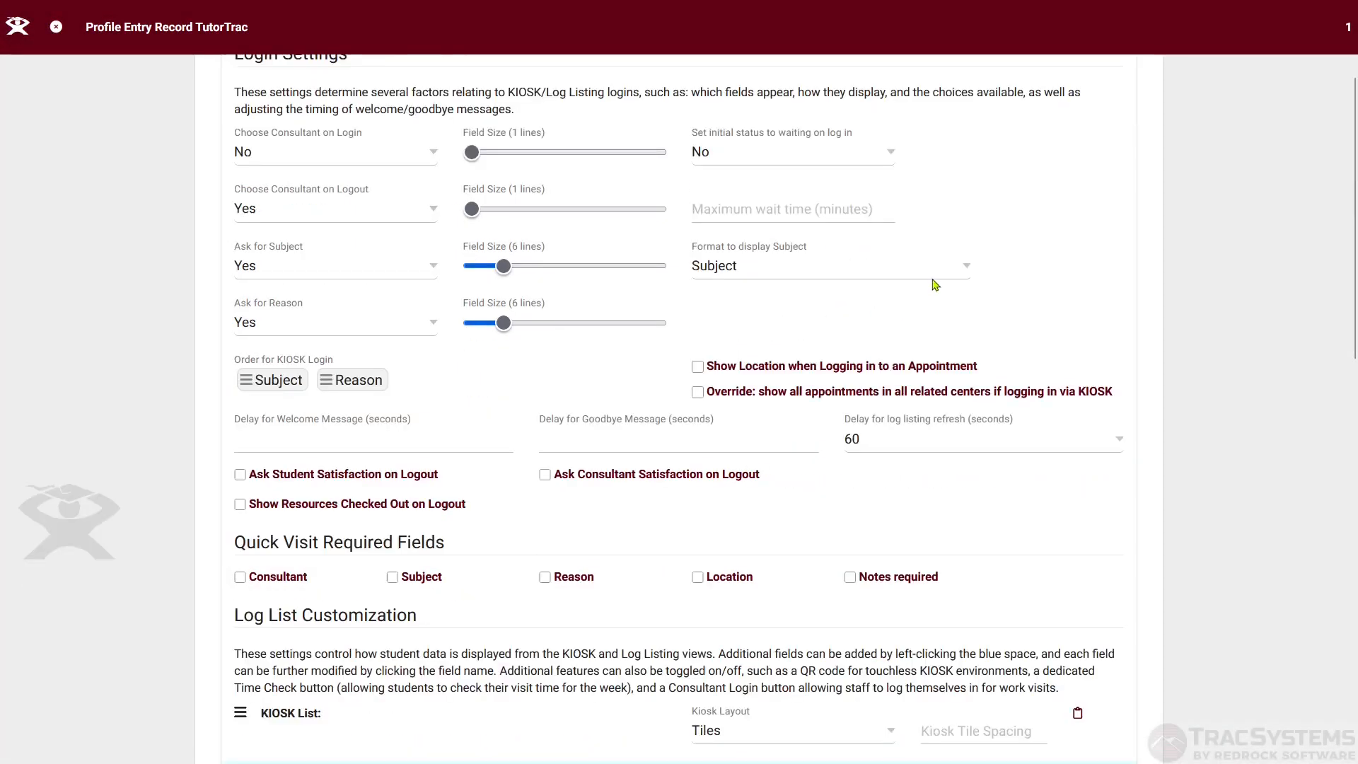
pyautogui.click(814, 275)
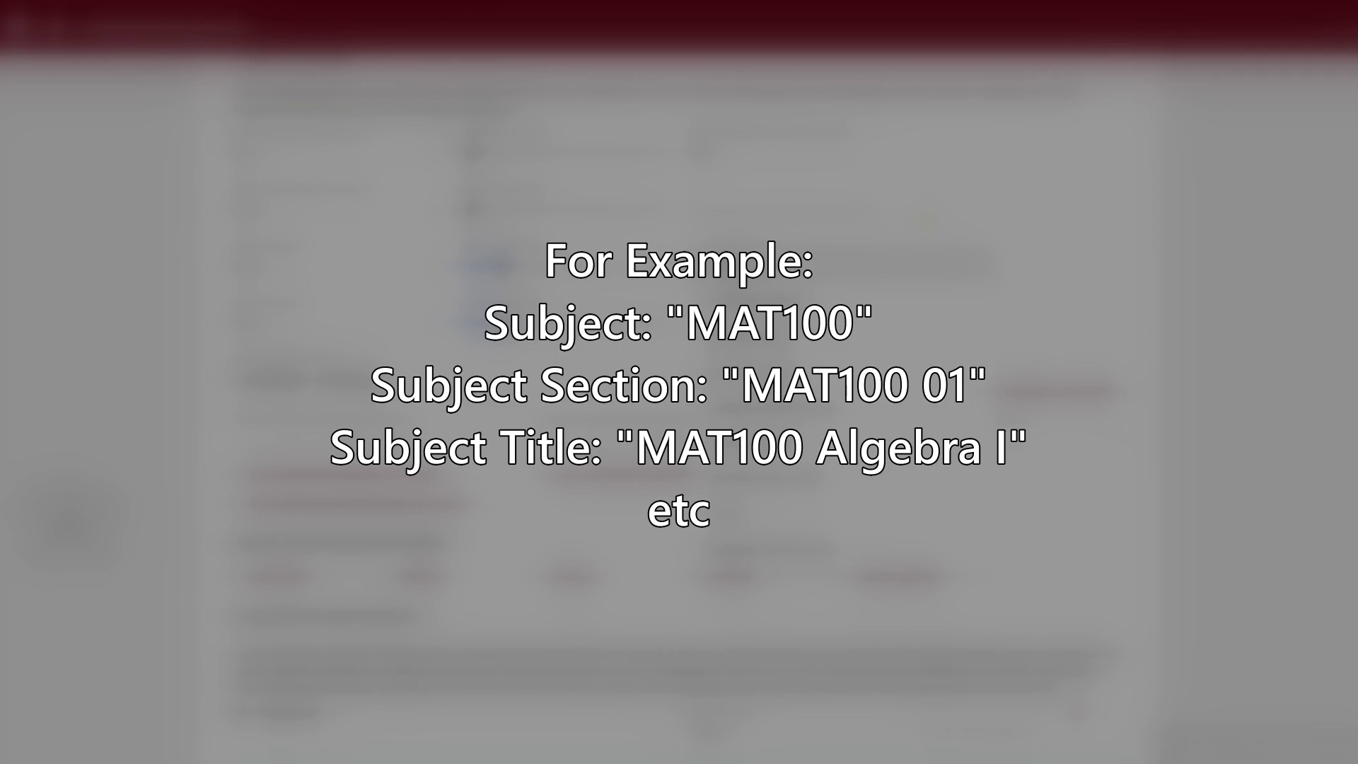
pyautogui.click(814, 372)
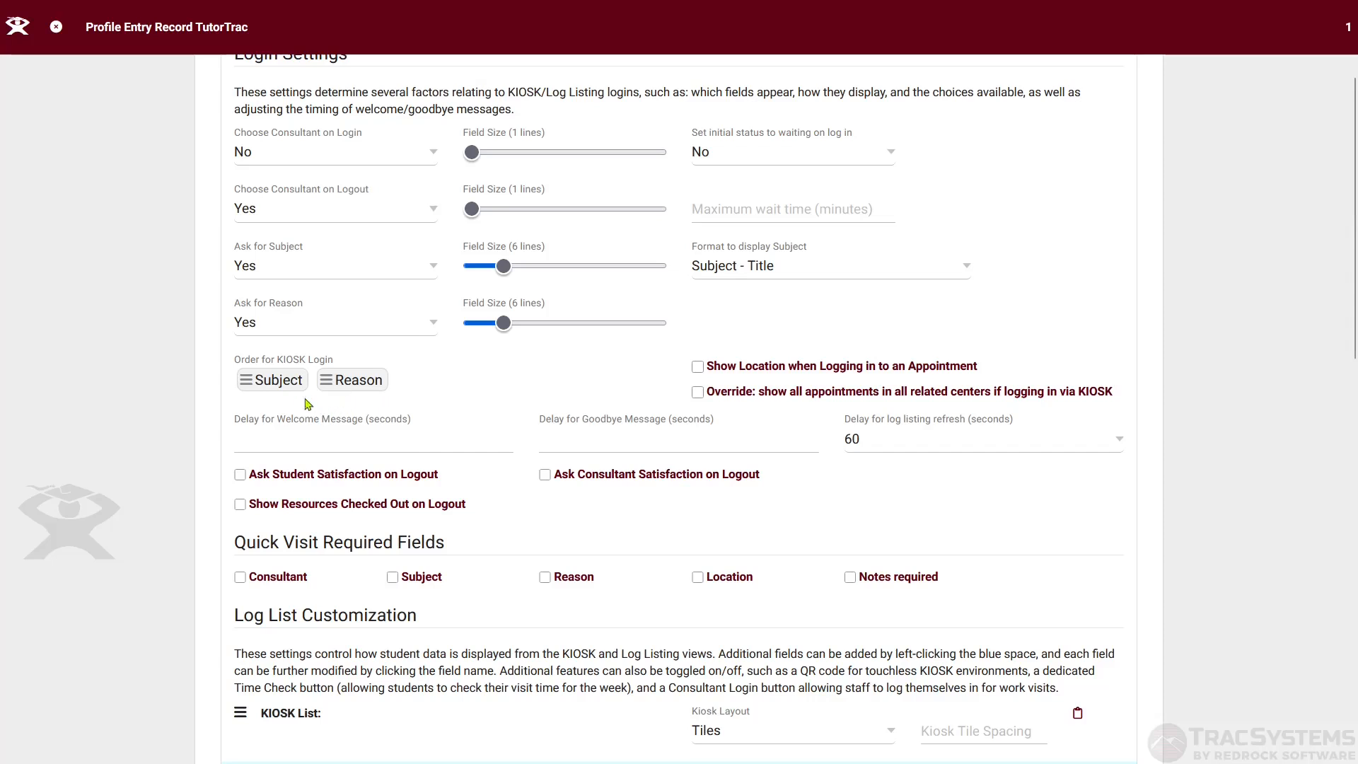
# Step: Set Choose Consultant on Login to Yes so that Consultant joins the KIOSK login order
pyautogui.moveTo(326, 381)
pyautogui.mouseDown()
pyautogui.moveTo(251, 383)
pyautogui.moveTo(322, 380)
pyautogui.mouseUp()
pyautogui.click(284, 153)
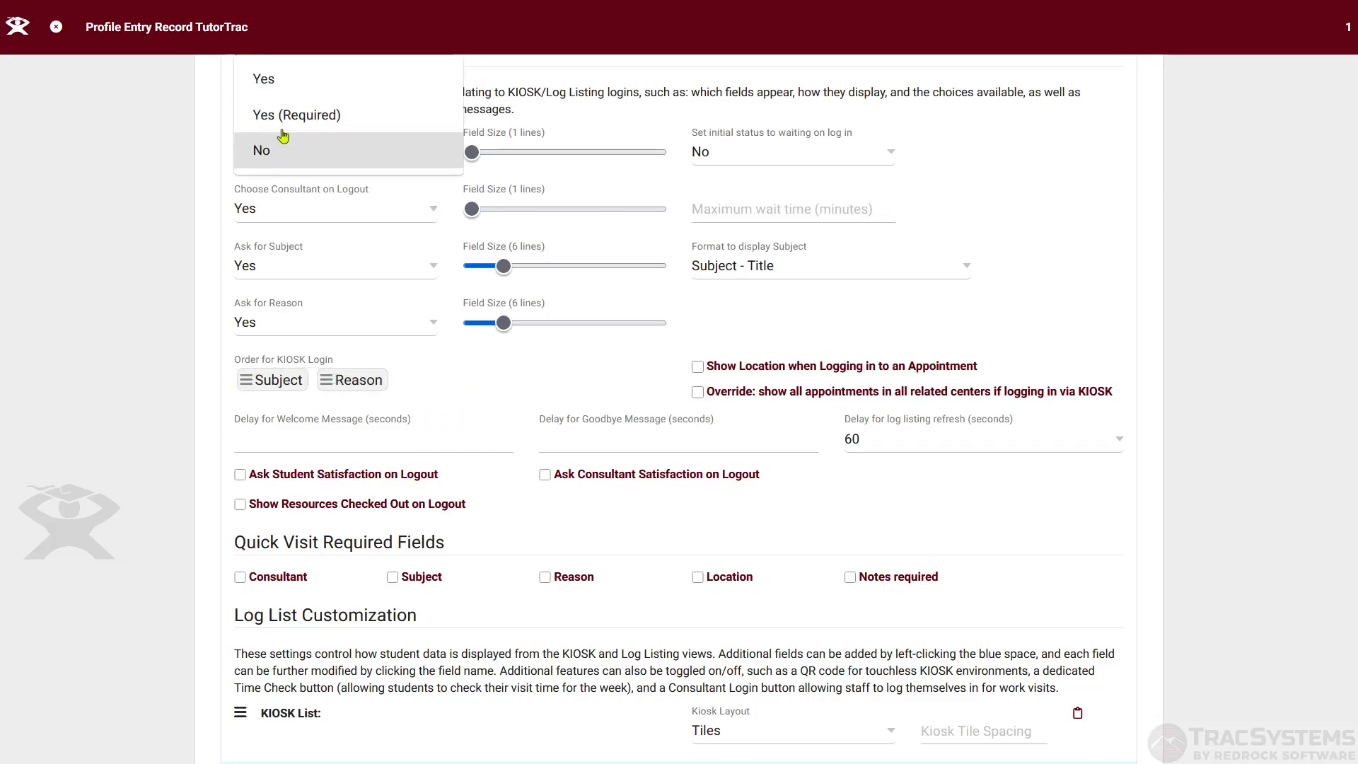
pyautogui.click(306, 78)
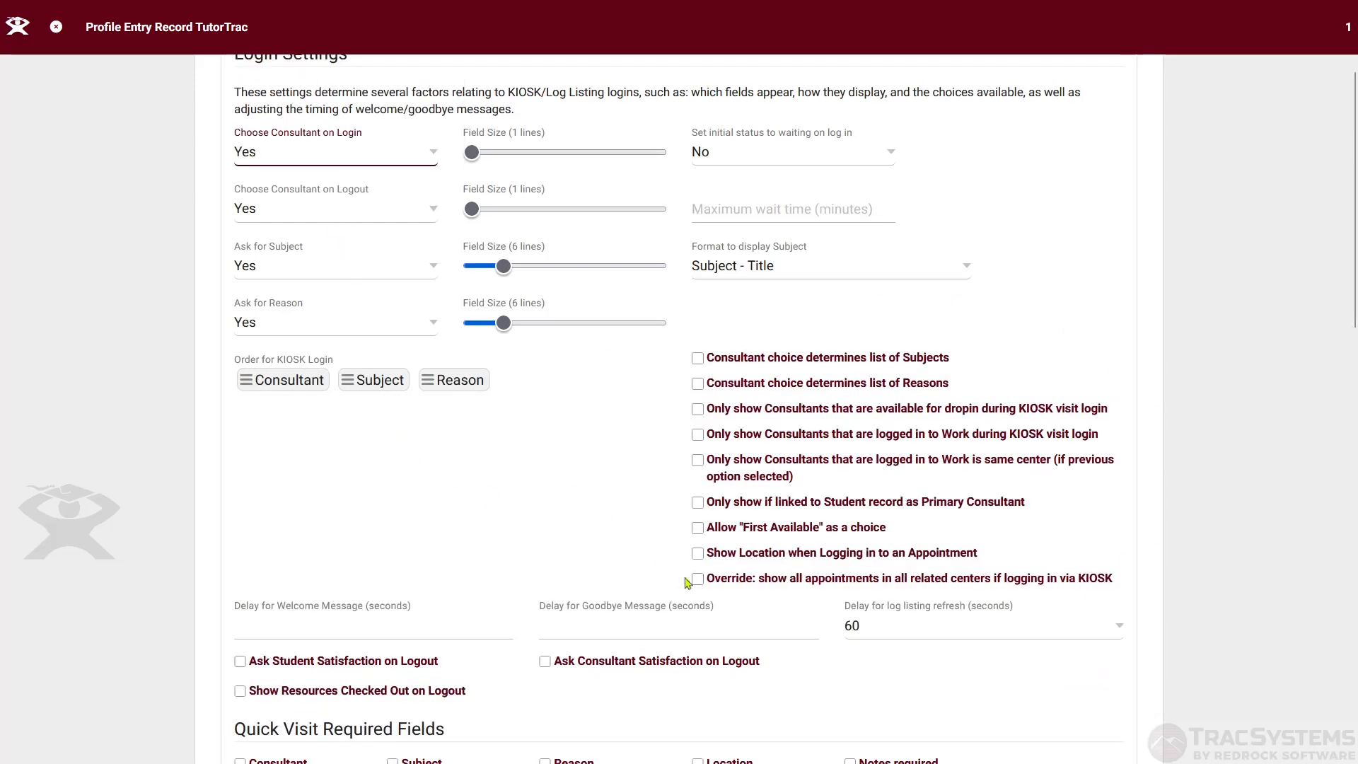
# Step: Reorder the KIOSK login fields to Subject, Reason, Consultant
pyautogui.moveTo(346, 383); pyautogui.dragTo(269, 382)
pyautogui.moveTo(418, 388); pyautogui.dragTo(332, 384)
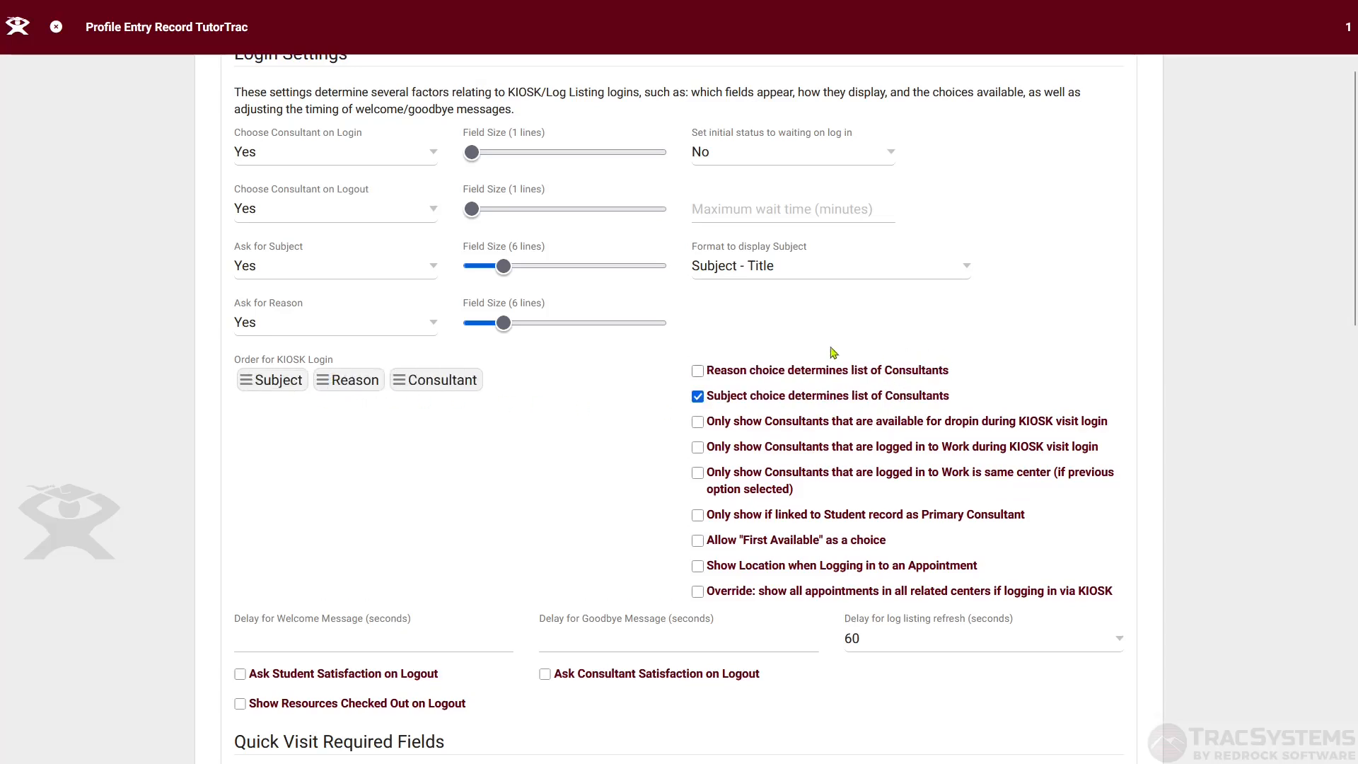
# Step: Try the options that let the reason choice or the subject choice determine the list of Consultants
pyautogui.click(787, 376)
pyautogui.click(790, 399)
pyautogui.click(786, 377)
pyautogui.click(785, 378)
pyautogui.click(787, 400)
pyautogui.click(769, 400)
pyautogui.click(769, 379)
# Step: Move Consultant back to first in the KIOSK login order and try the options where it determines the Subjects and Reasons lists
pyautogui.moveTo(414, 381); pyautogui.dragTo(255, 385)
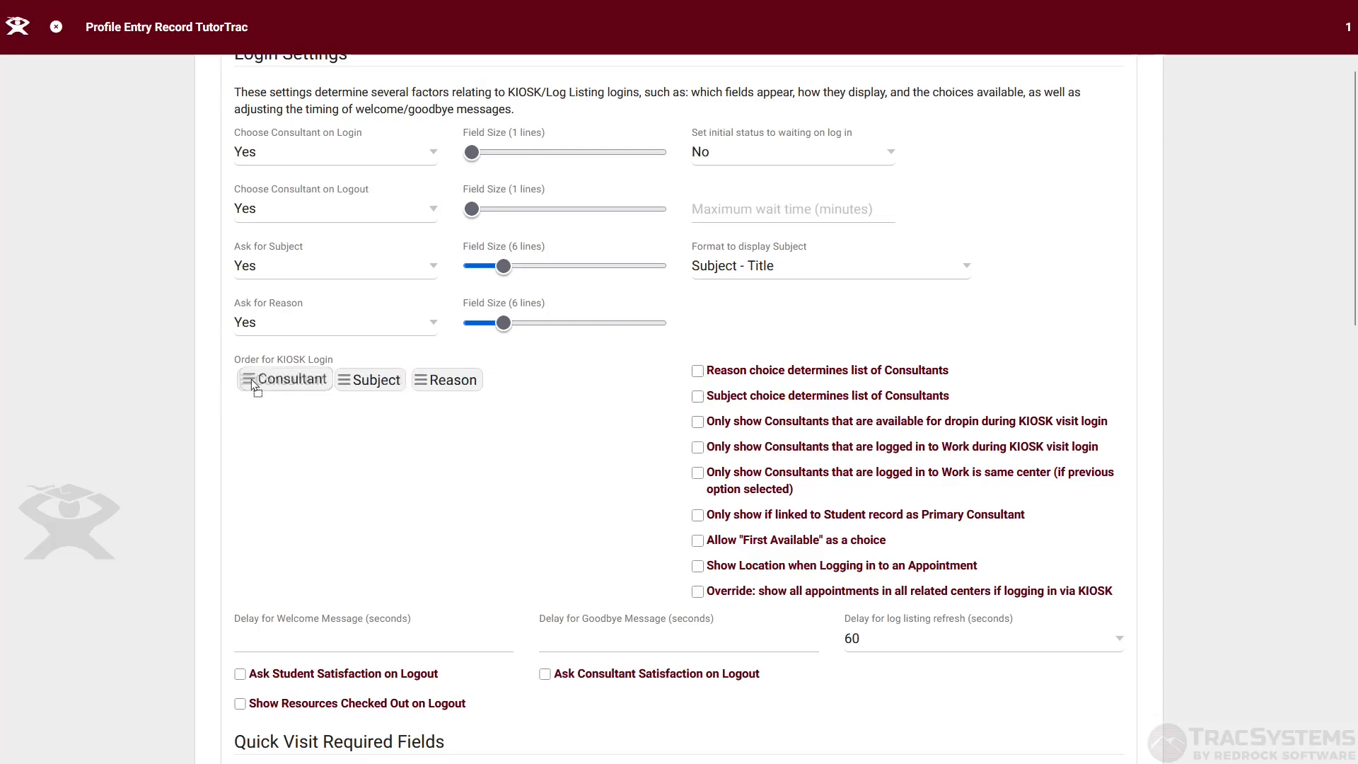
pyautogui.click(834, 359)
pyautogui.click(840, 382)
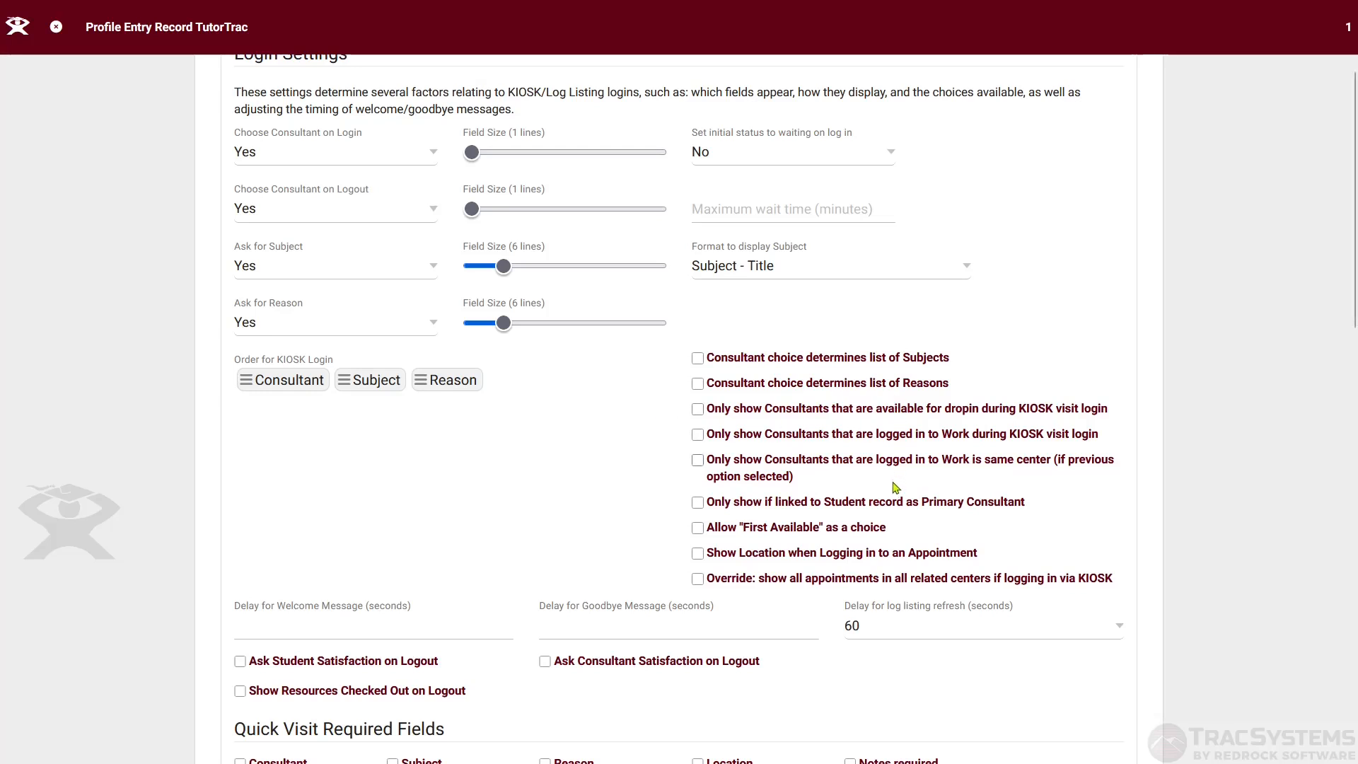
# Step: Enable the option to only show Consultants that are logged in to Work during KIOSK visit login
pyautogui.click(946, 443)
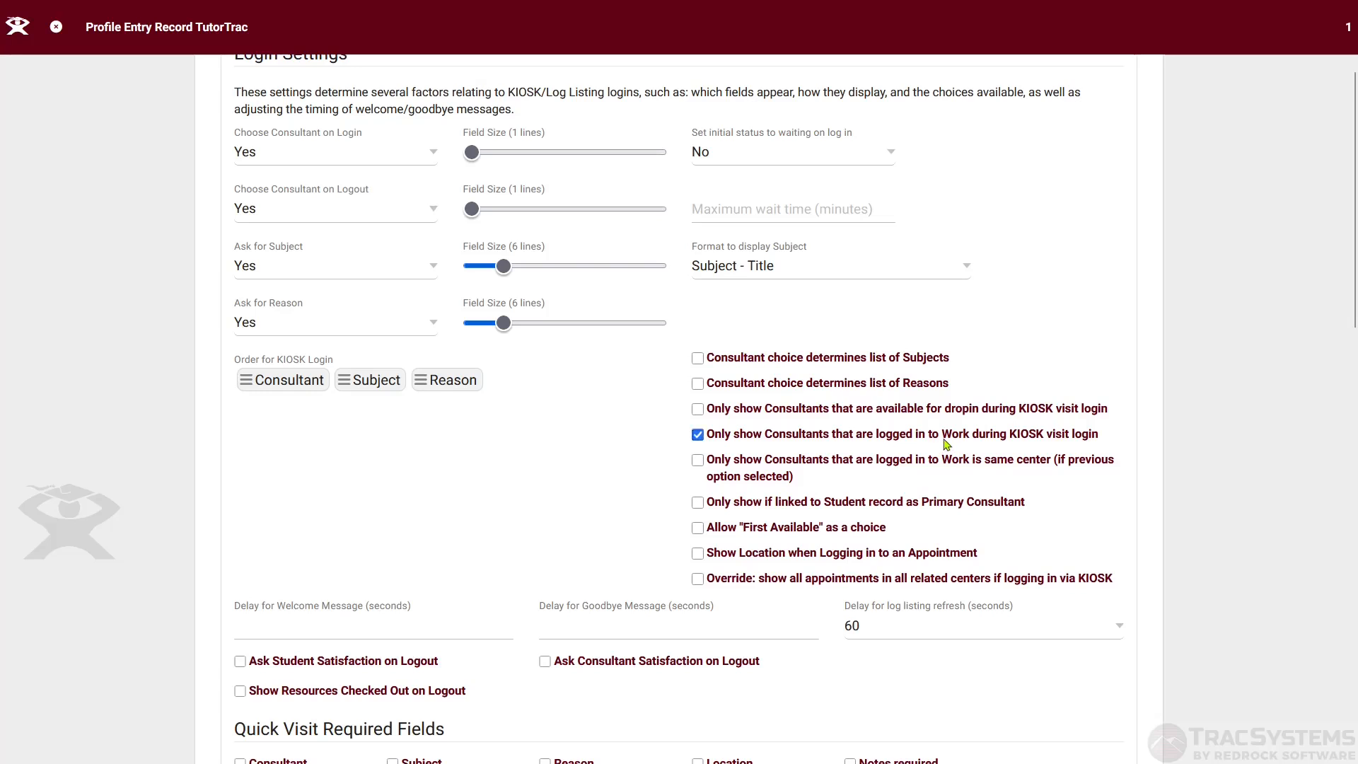
# Step: Try the same-center and drop-in Consultant filters, and clear them together with the filter for Consultants logged in to Work
pyautogui.click(952, 469)
pyautogui.click(871, 410)
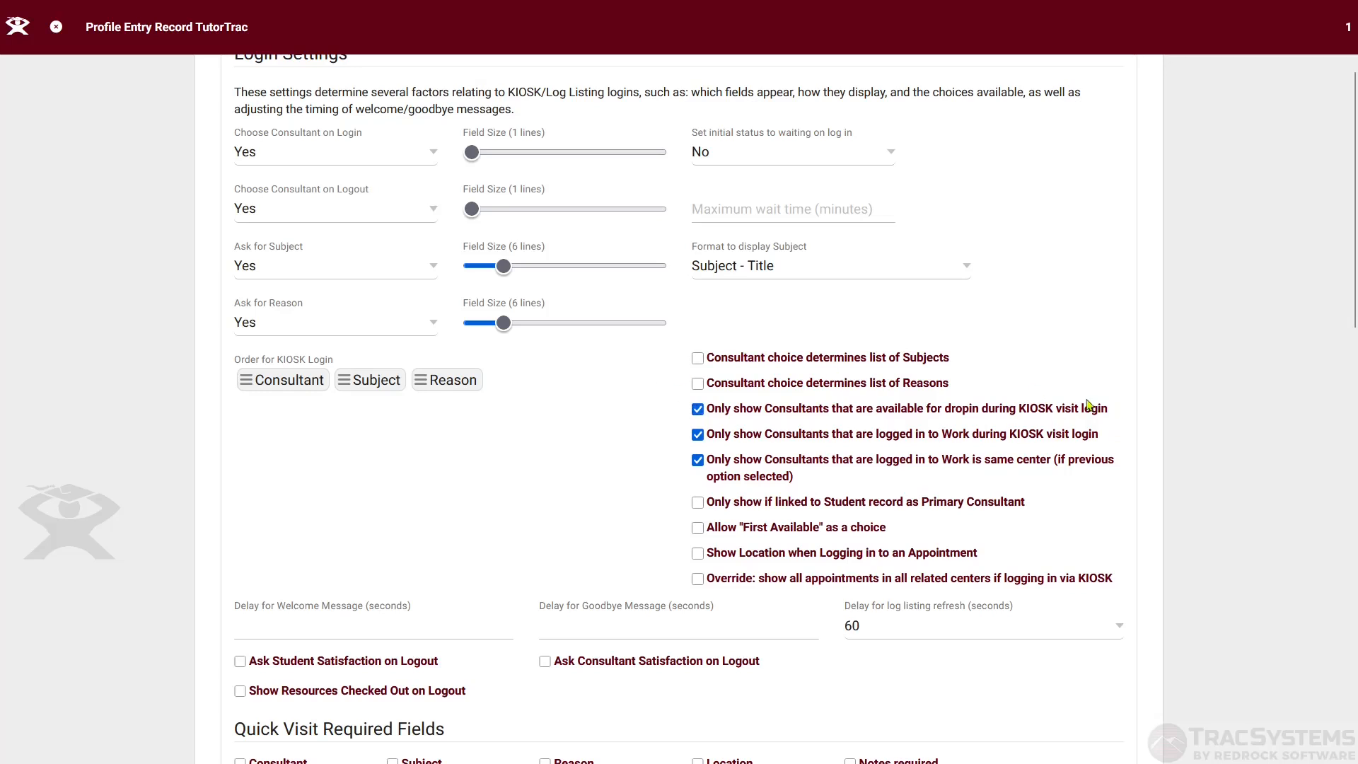
pyautogui.click(866, 411)
pyautogui.click(864, 433)
pyautogui.click(839, 465)
# Step: Try limiting the list to Primary Consultants, and try allowing "First Available" as a choice with its center selection
pyautogui.click(1002, 507)
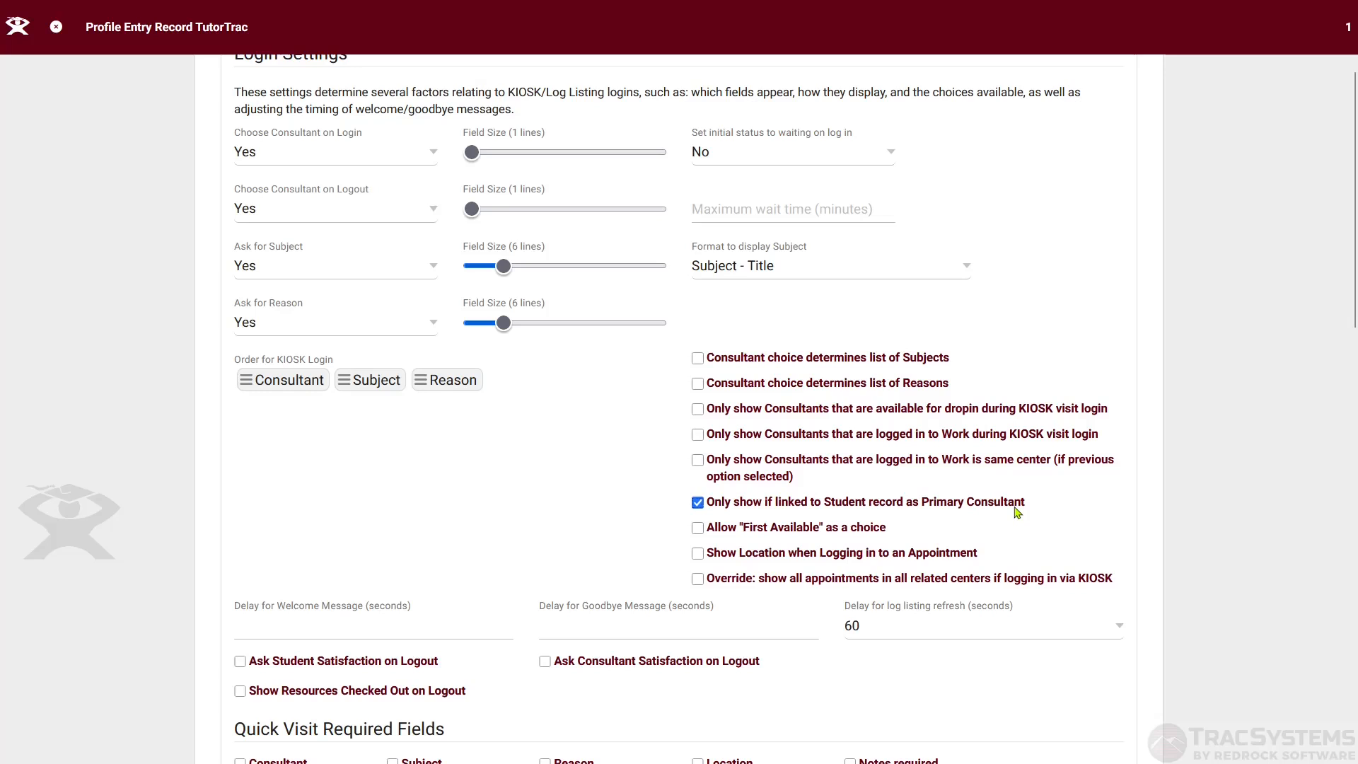
pyautogui.click(1018, 511)
pyautogui.click(868, 532)
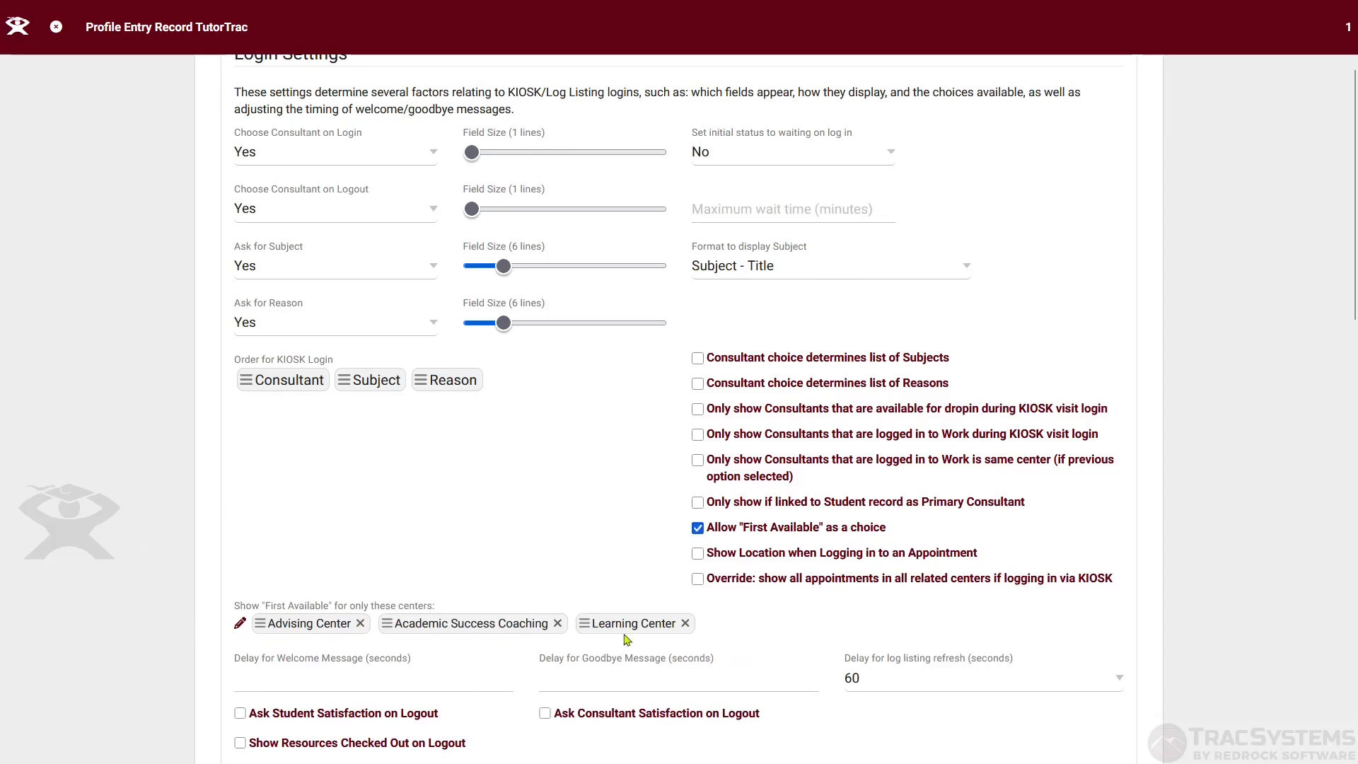
pyautogui.click(240, 623)
pyautogui.scroll(-1, 251, 629)
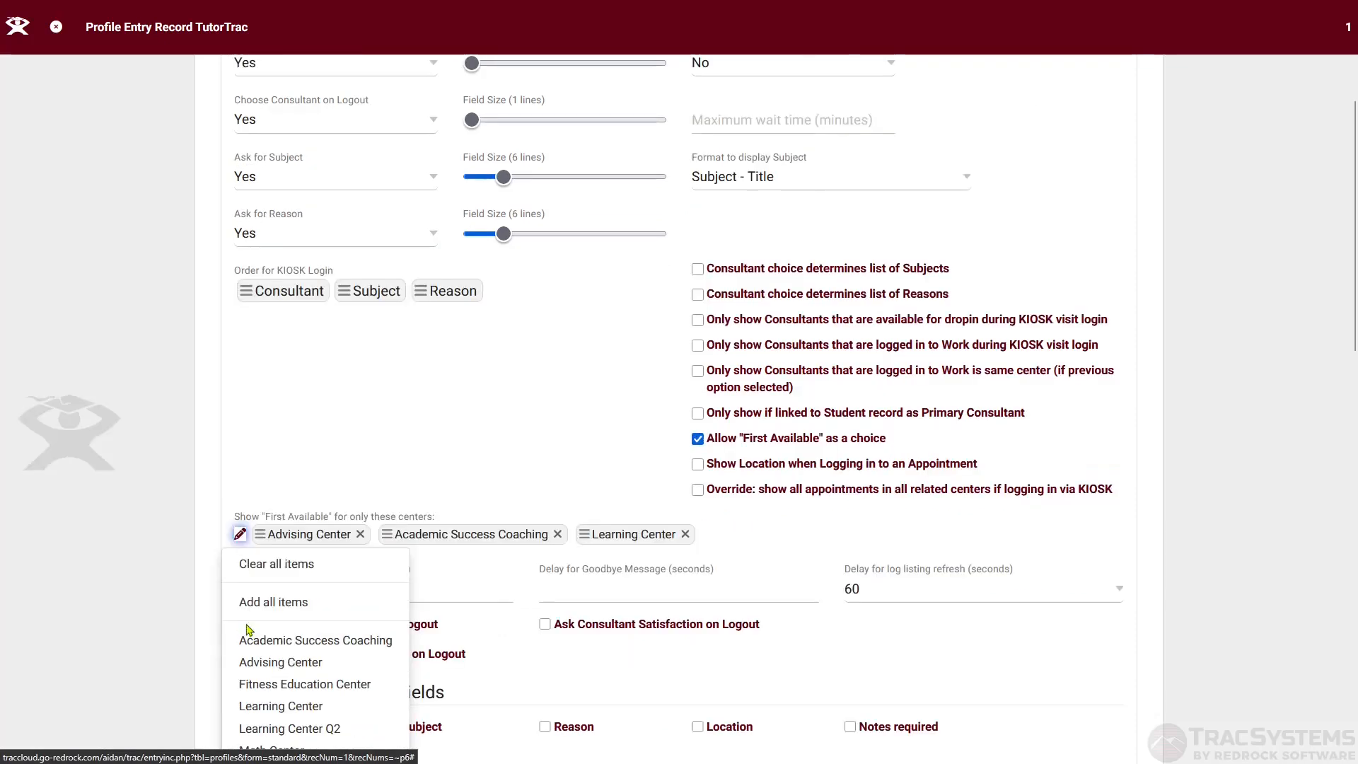
pyautogui.click(460, 440)
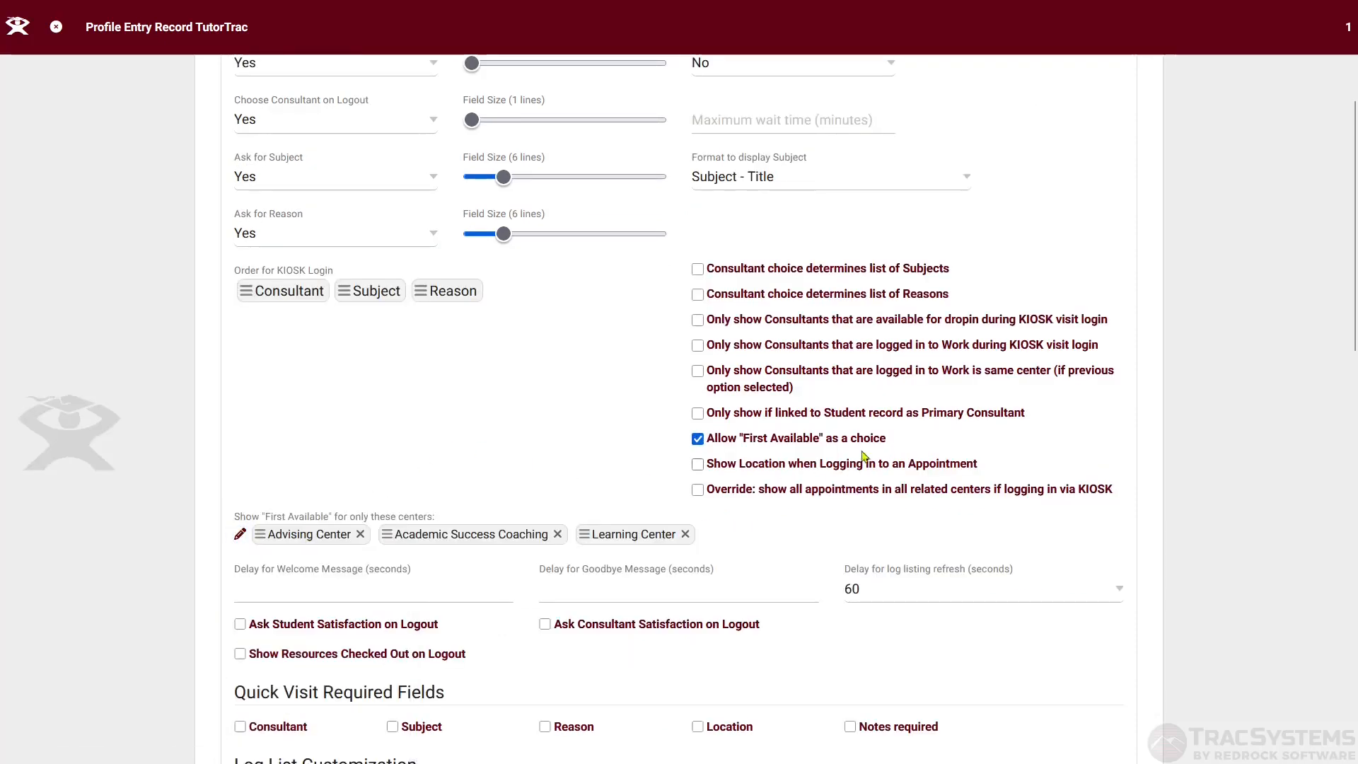
pyautogui.click(697, 439)
# Step: Set Choose Consultant on Login to No
pyautogui.scroll(2, 484, 424)
pyautogui.click(290, 230)
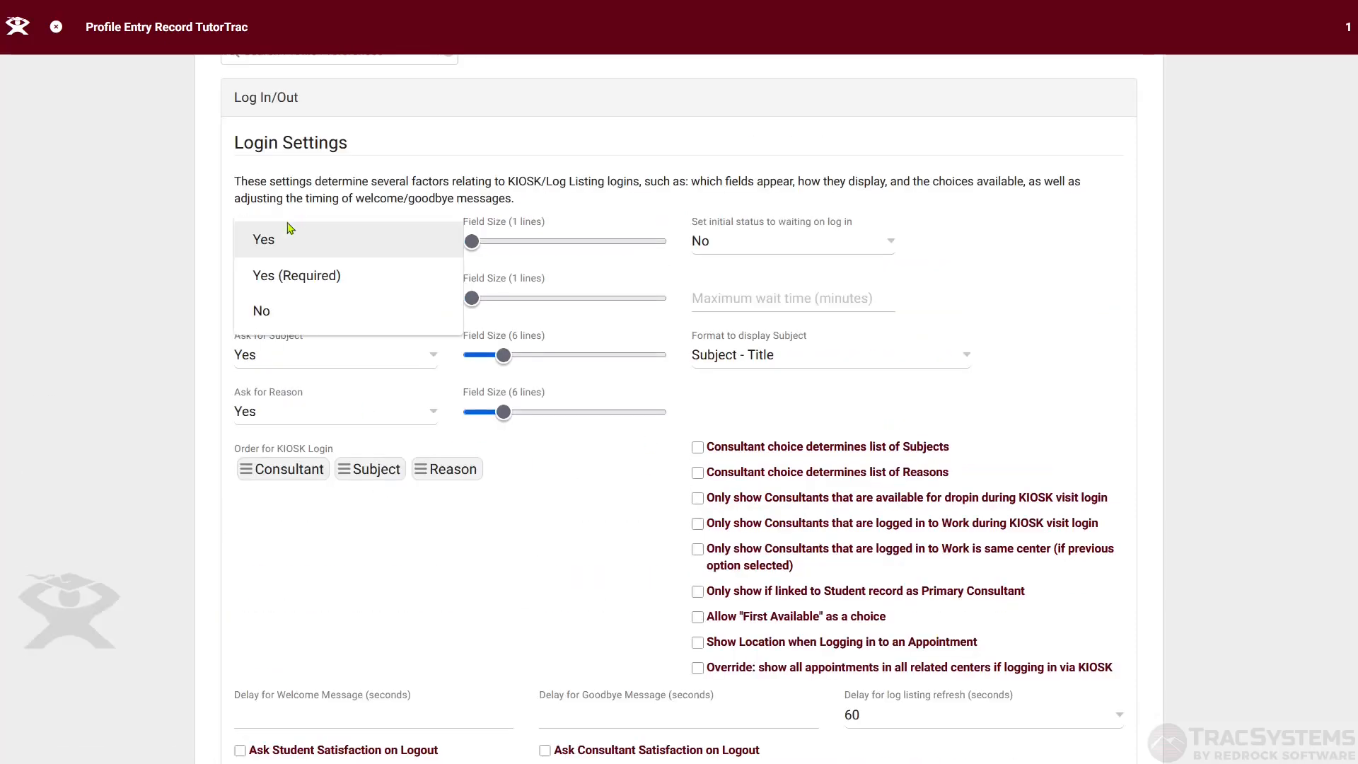
pyautogui.click(297, 311)
pyautogui.click(158, 343)
pyautogui.scroll(-1, 158, 342)
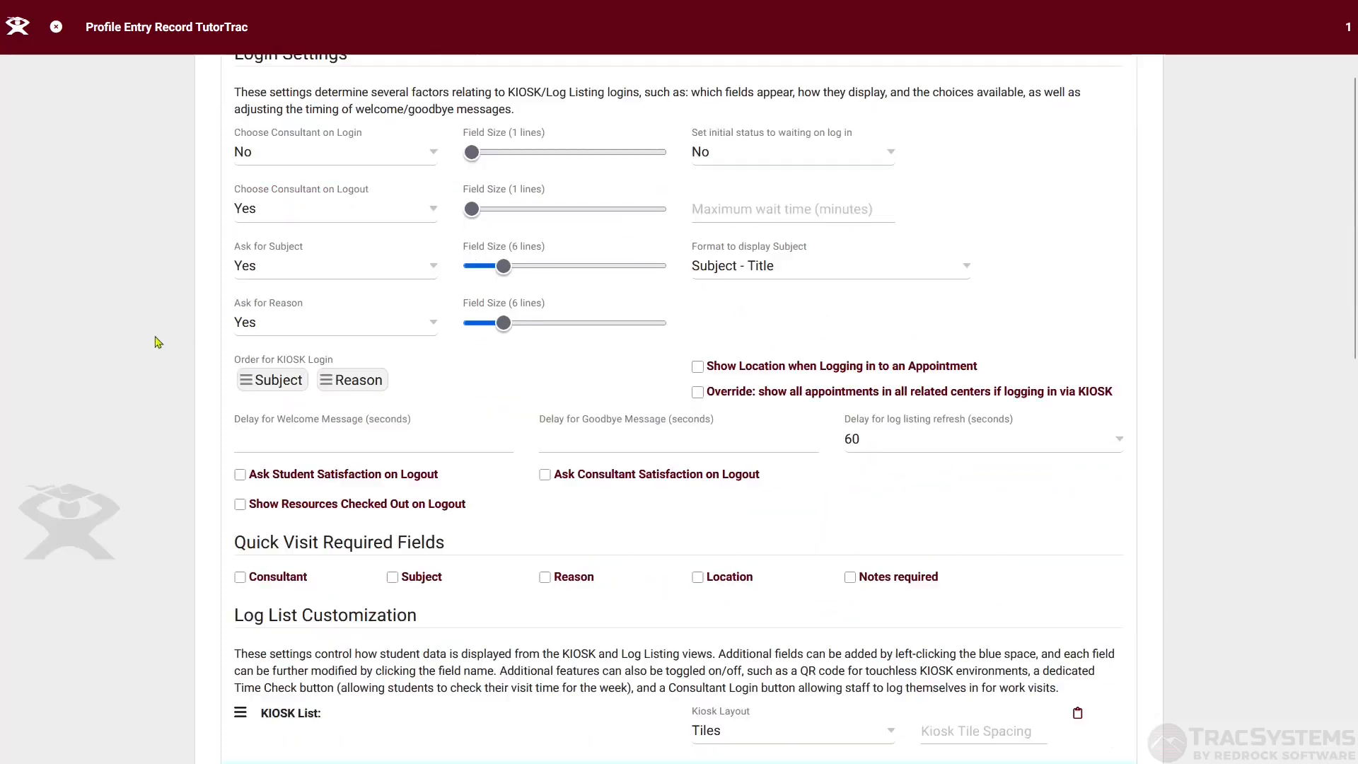
# Step: Try showing the location when logging in to an appointment and the override showing all related centers' appointments via KIOSK
pyautogui.click(904, 368)
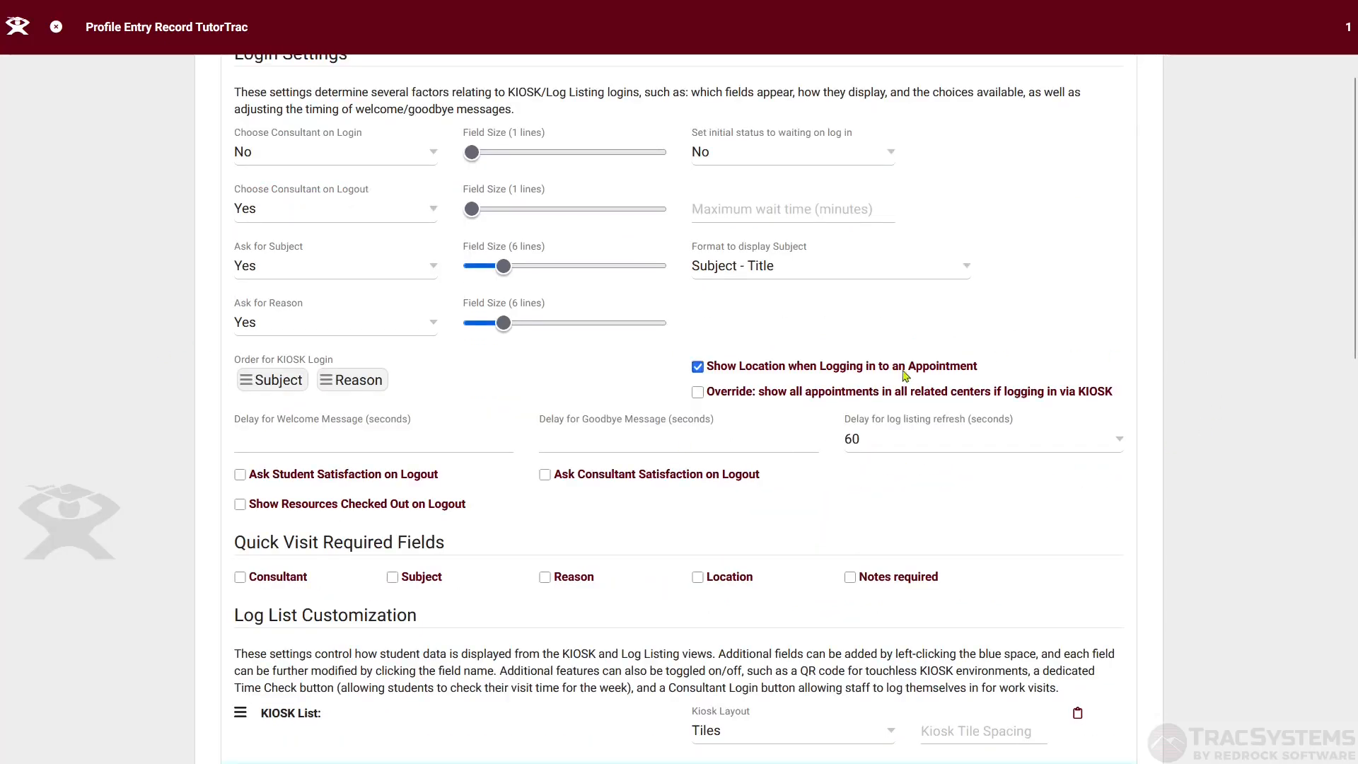
pyautogui.tripleClick(903, 370)
pyautogui.click(931, 347)
pyautogui.click(1029, 395)
pyautogui.click(1032, 394)
pyautogui.click(1032, 394)
pyautogui.click(1032, 394)
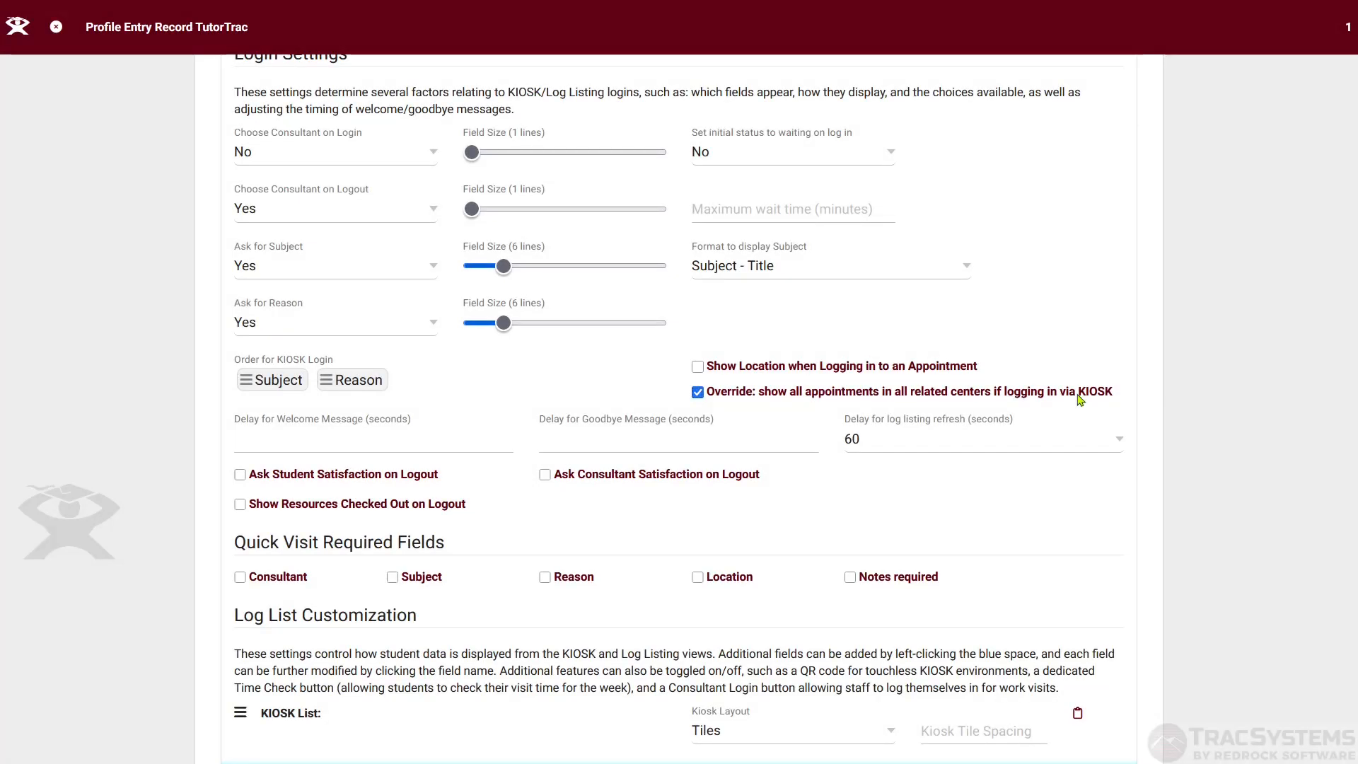
pyautogui.click(1079, 398)
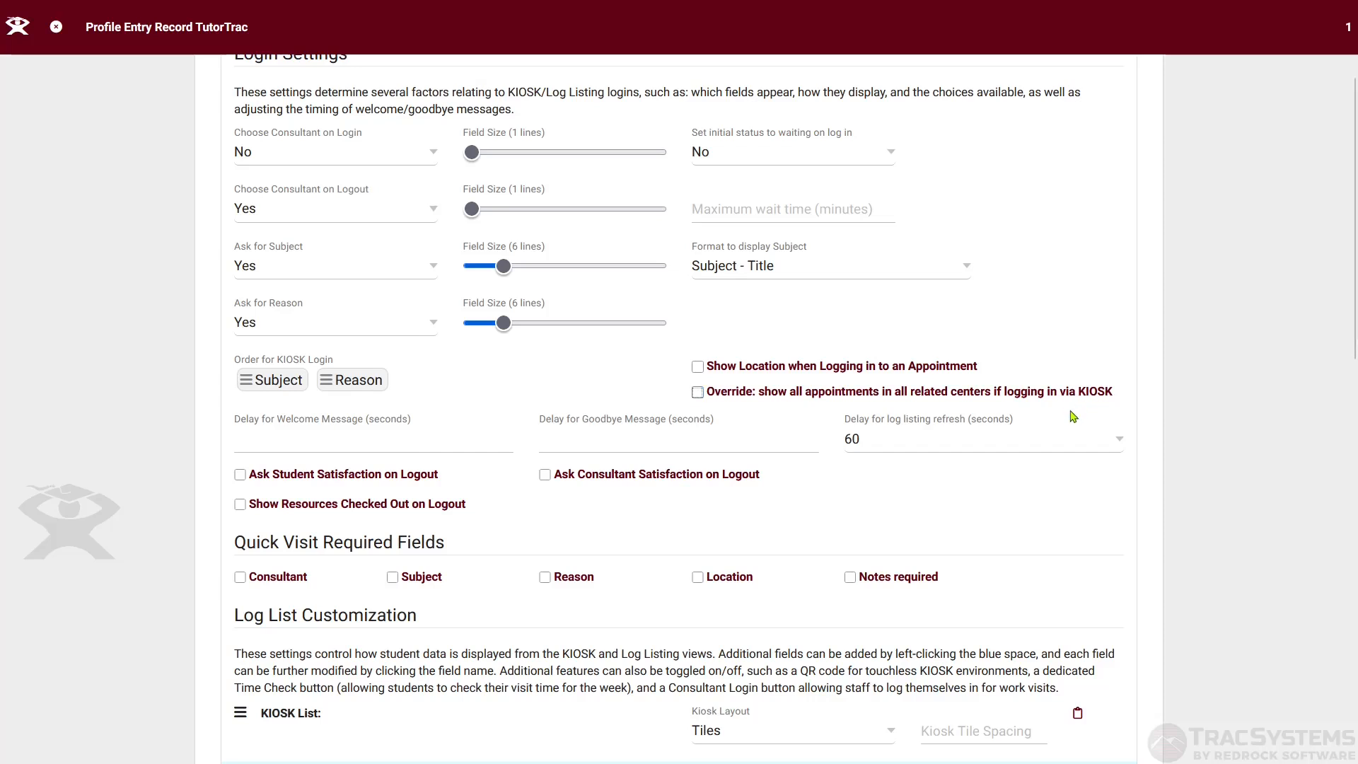
# Step: Submit a student ID on the KIOSK login screen to preview the welcome message
pyautogui.click(296, 450)
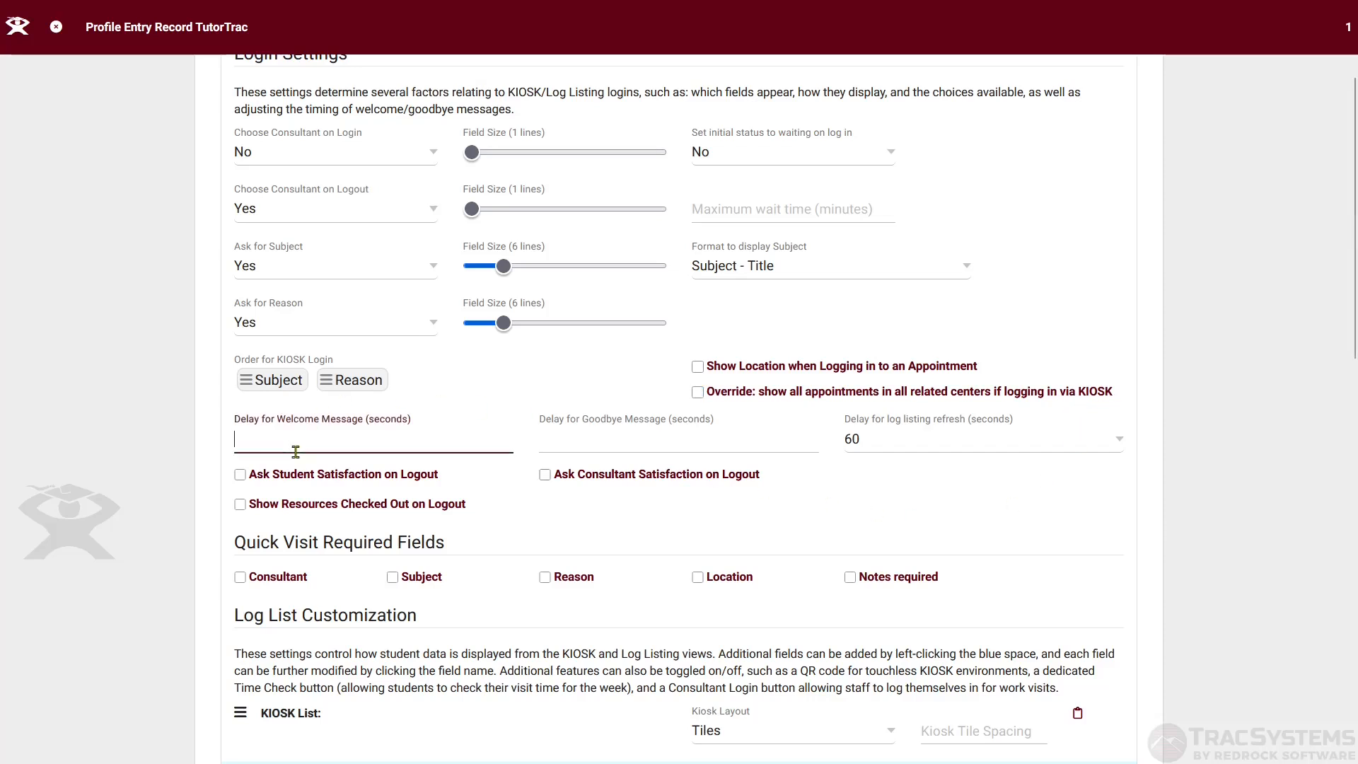
pyautogui.click(616, 434)
pyautogui.click(338, 434)
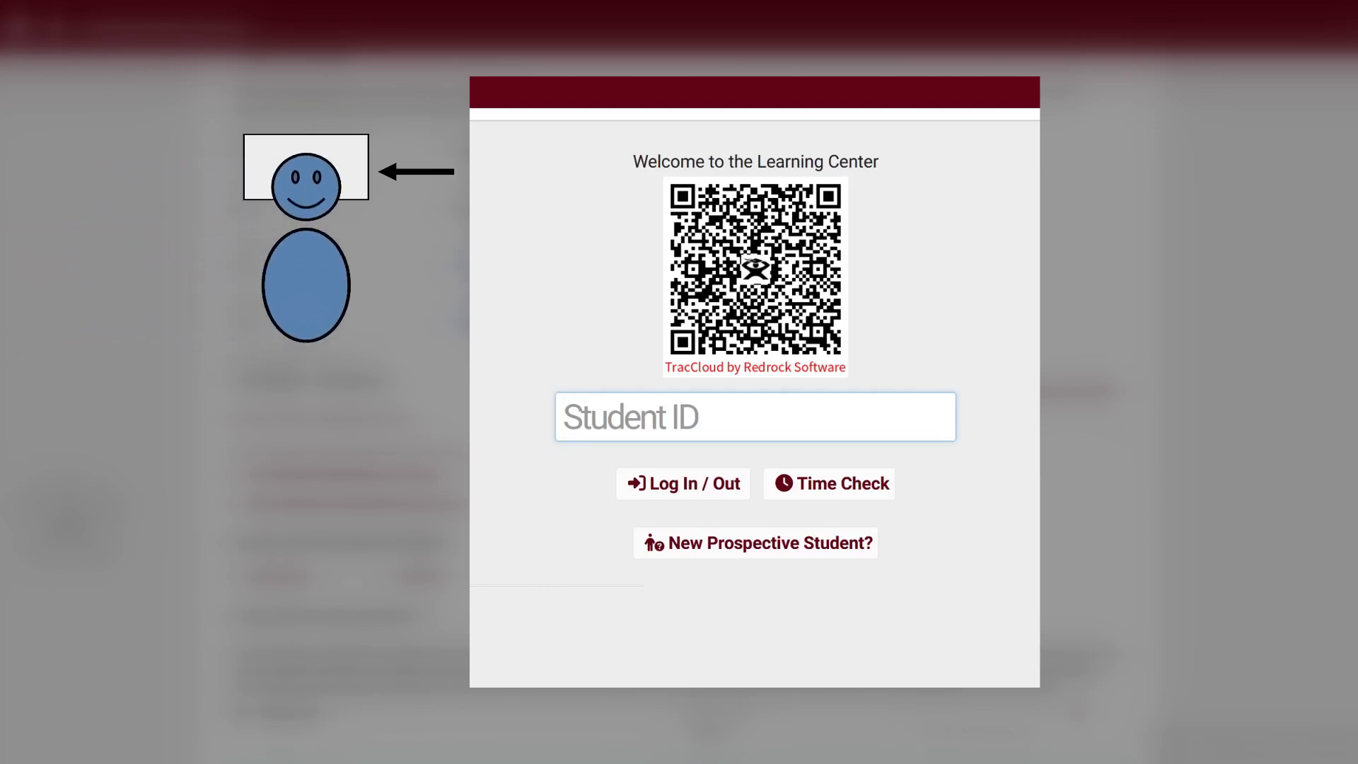
pyautogui.write('1931')
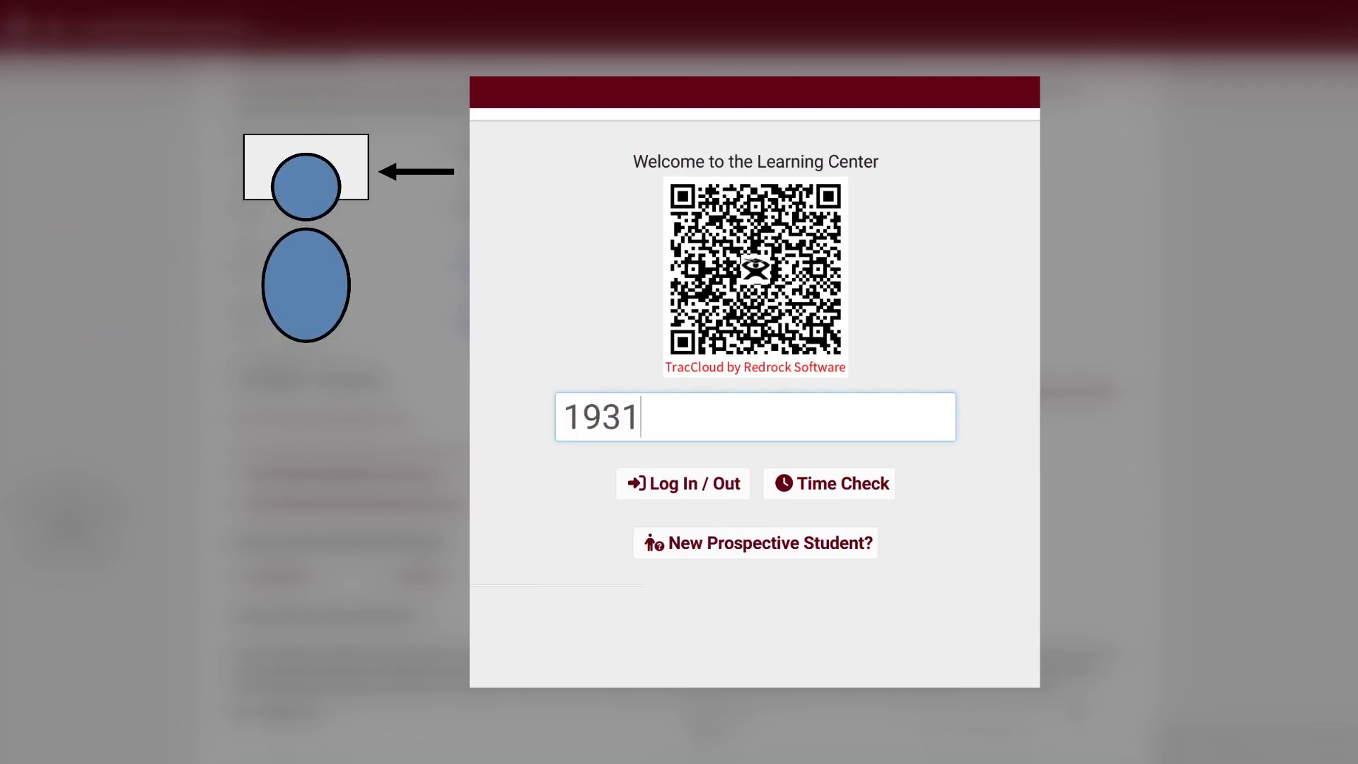
pyautogui.press('Return')
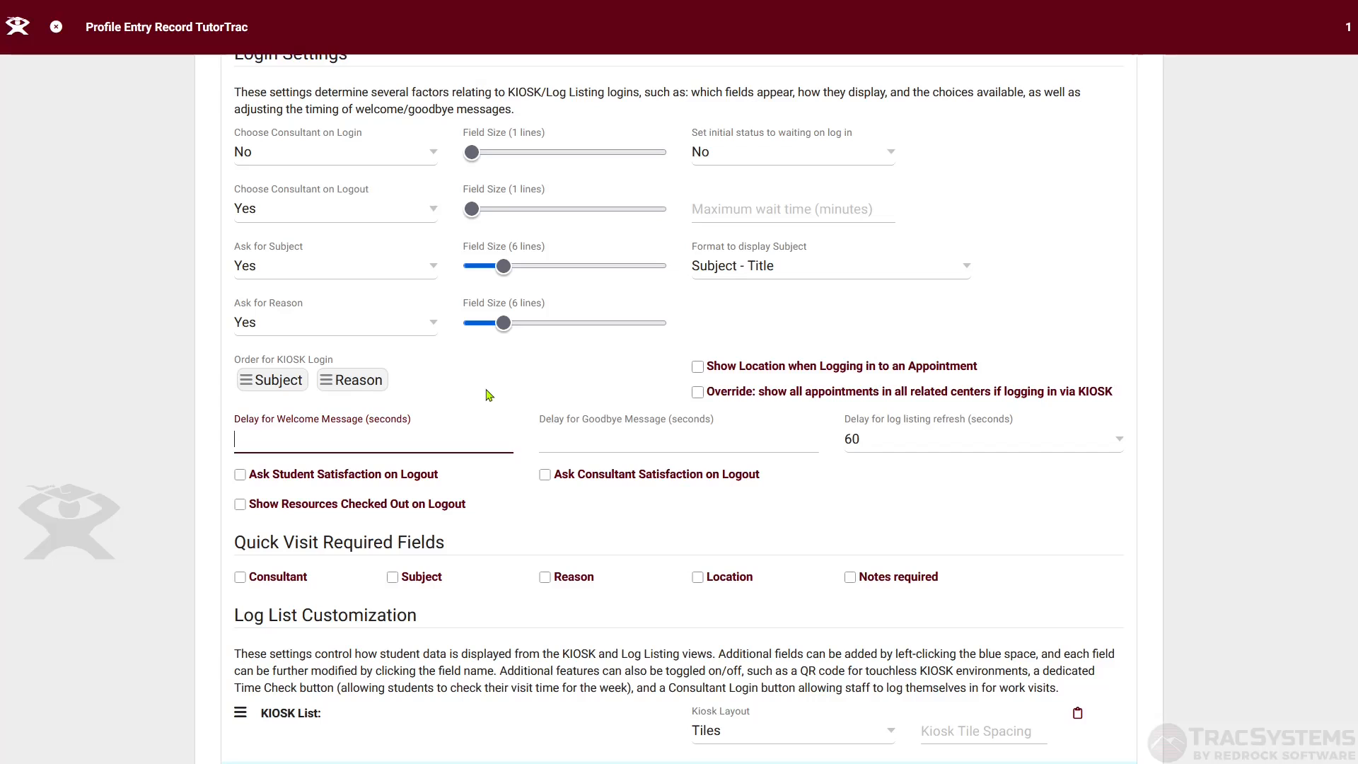
# Step: Enter a welcome message delay of 10 seconds, raise it to 30, and set the goodbye message delay to 30 seconds
pyautogui.write('10')
pyautogui.click(517, 507)
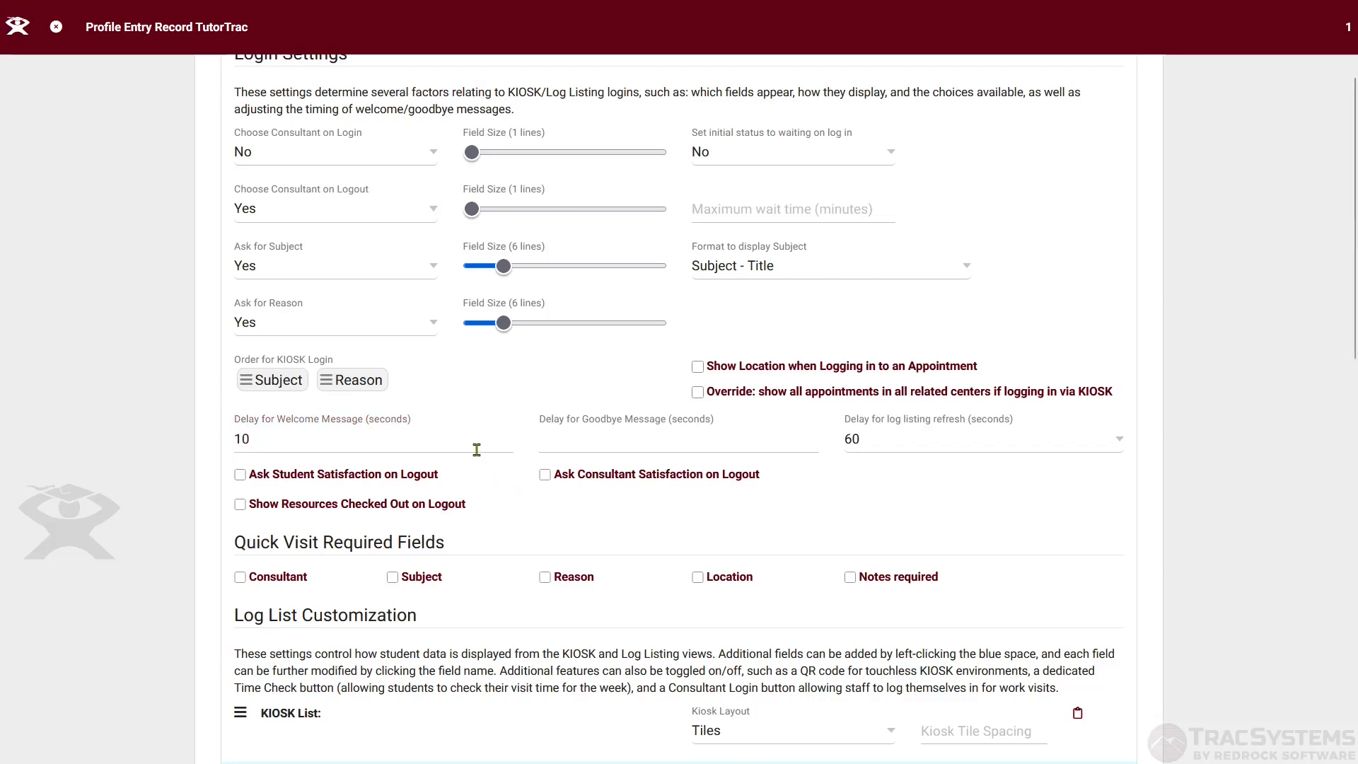
pyautogui.click(477, 450)
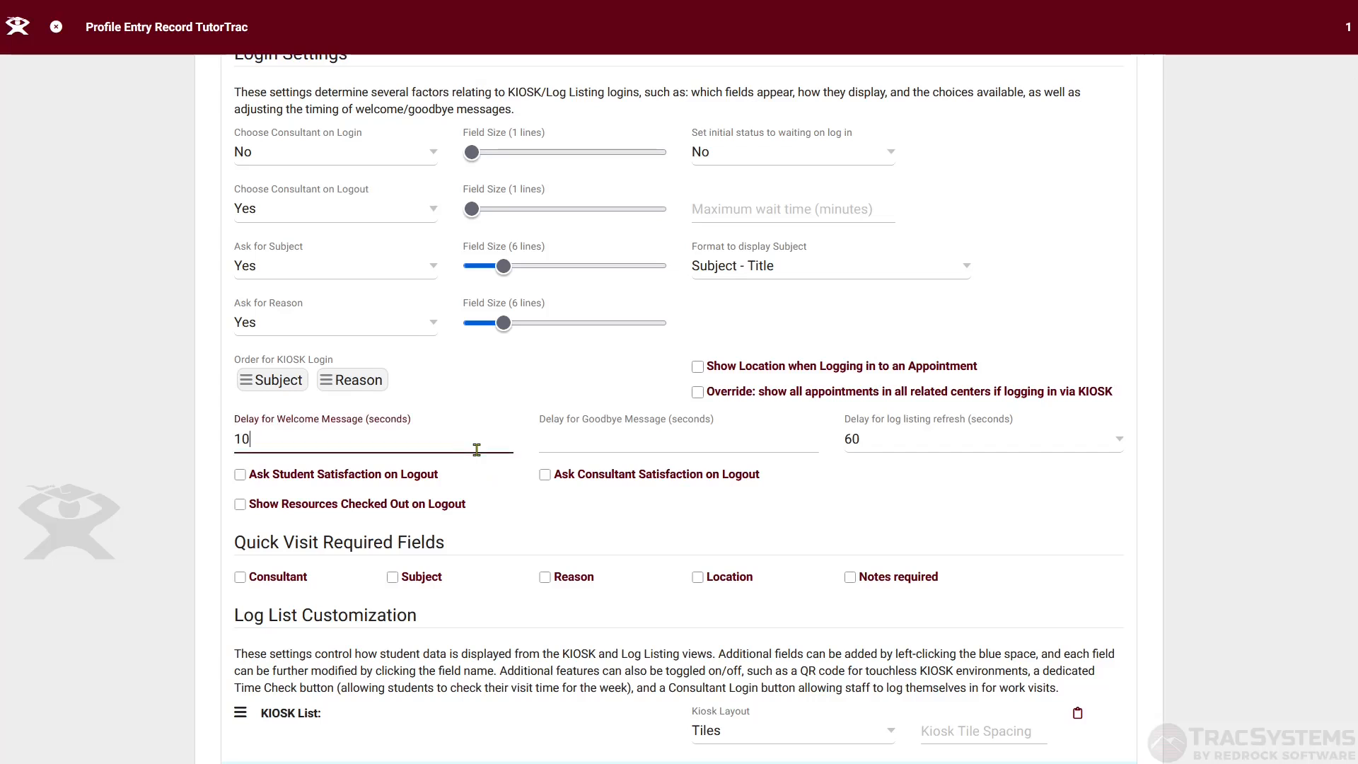
pyautogui.write('30')
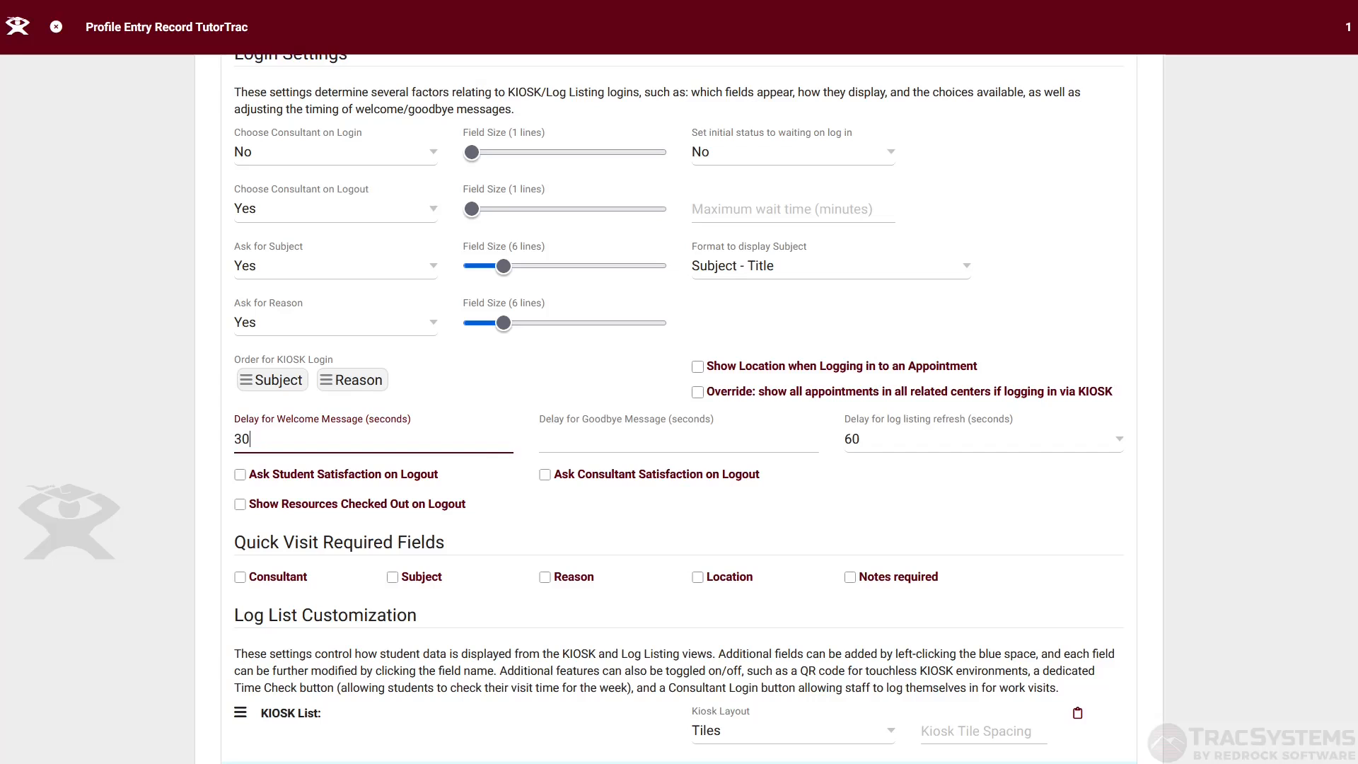
pyautogui.press('Tab')
pyautogui.write('30')
pyautogui.click(507, 405)
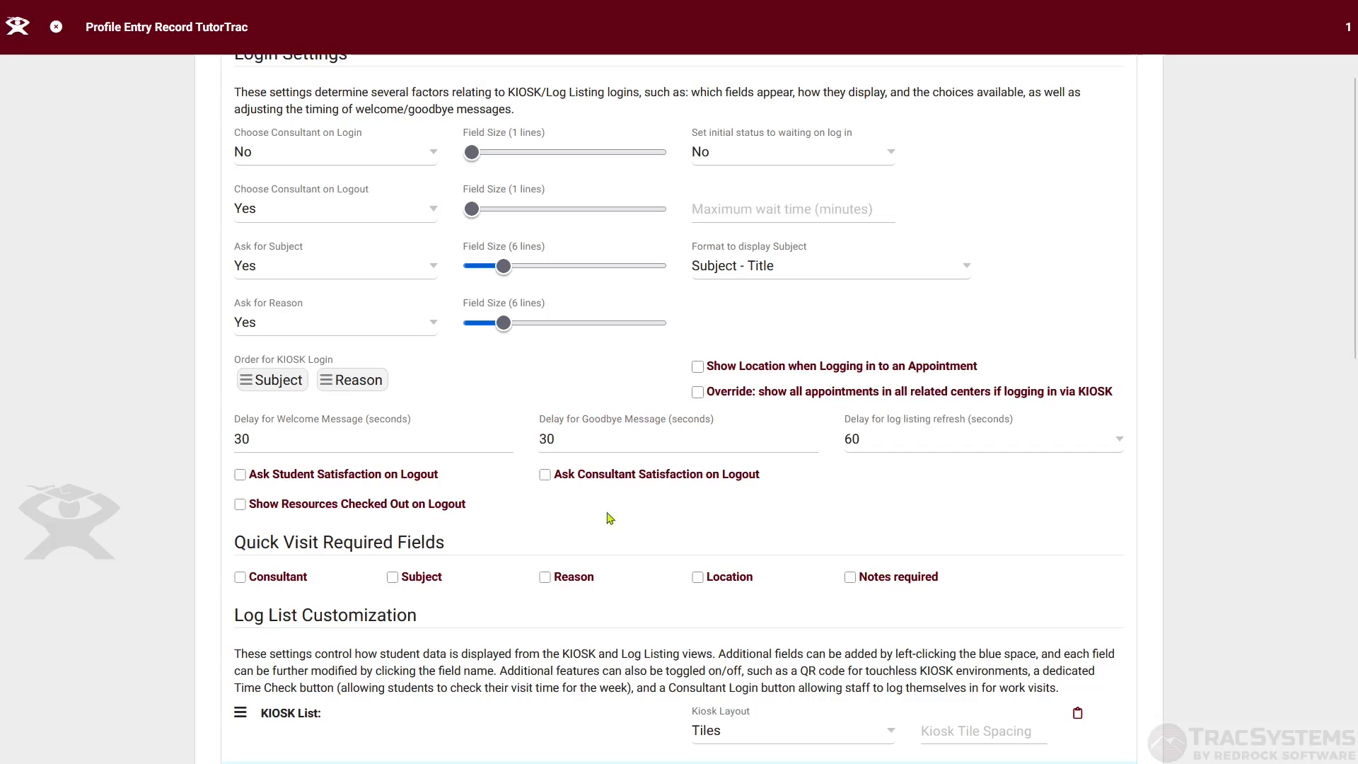
# Step: Review the choices for the log listing refresh delay and keep 60 seconds
pyautogui.click(1046, 453)
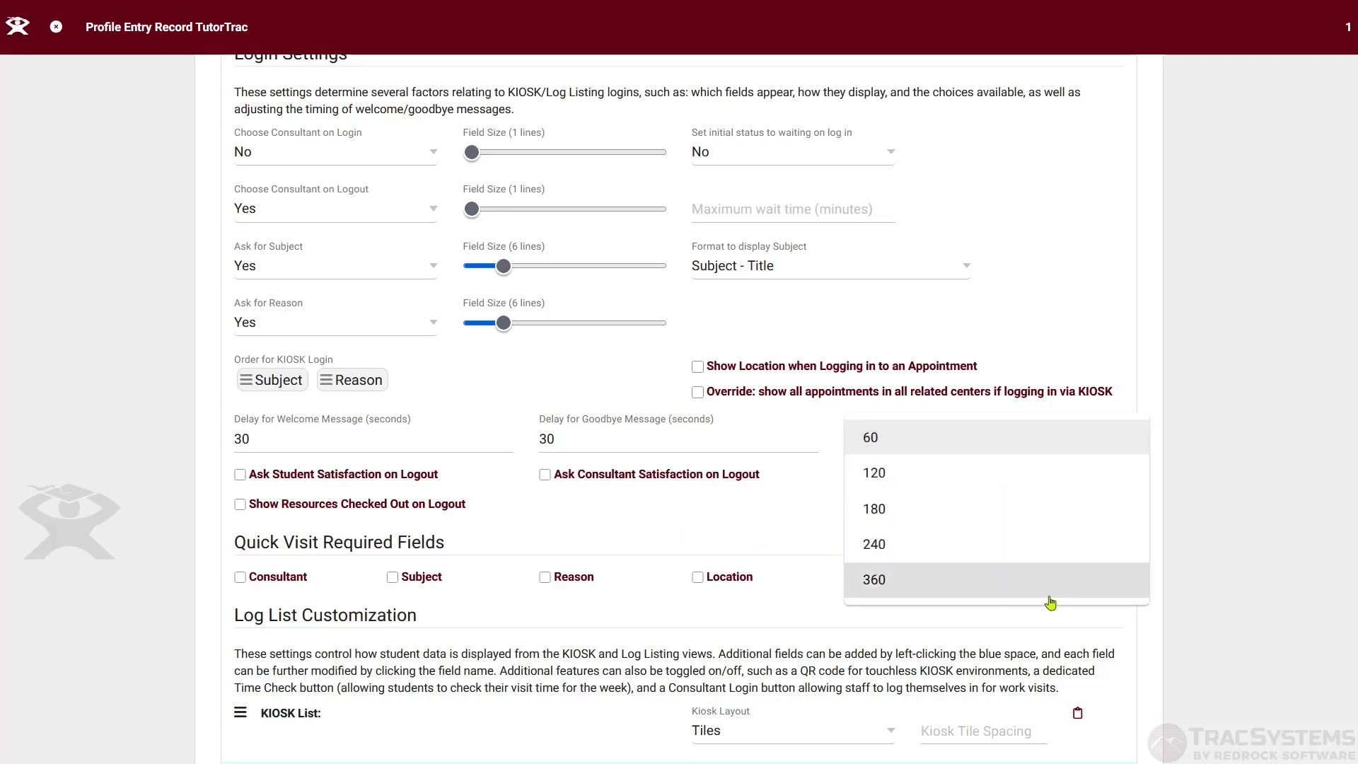
pyautogui.click(1041, 445)
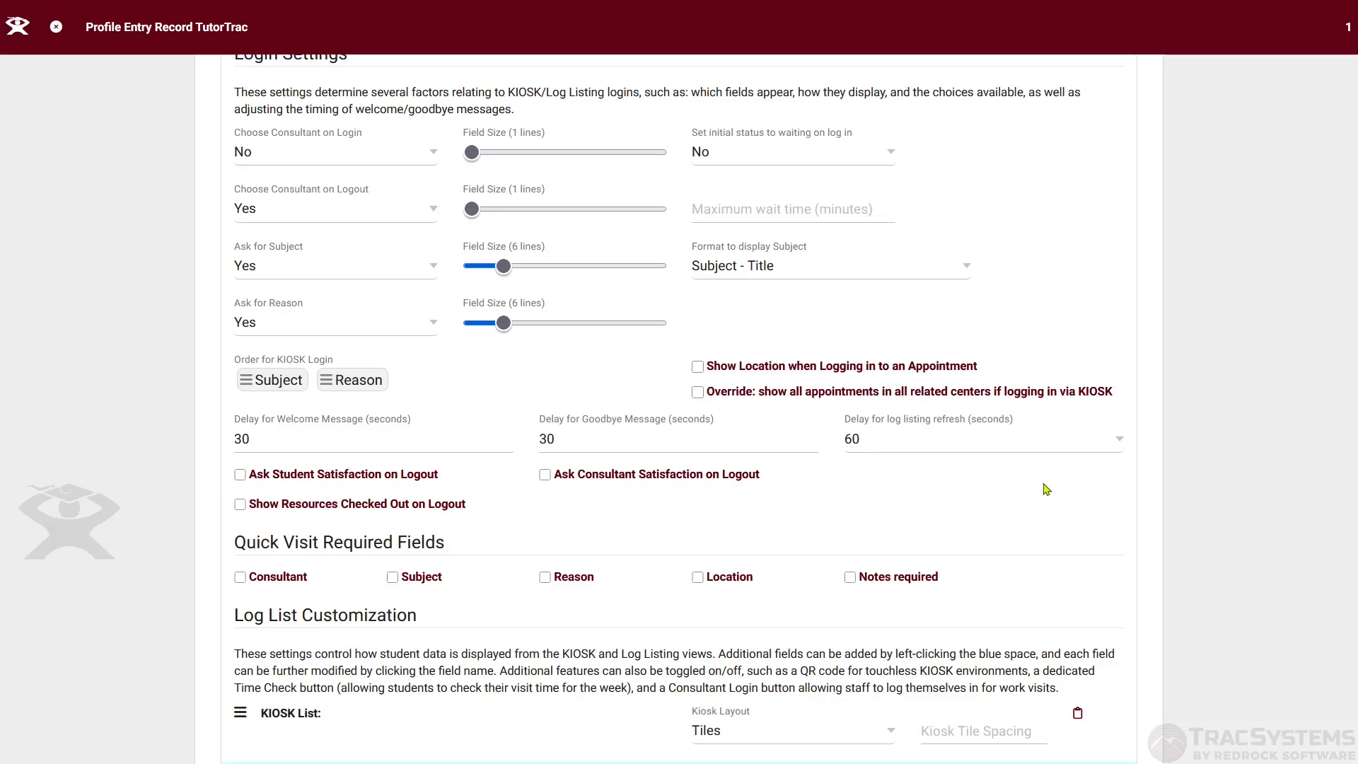
# Step: Rate student satisfaction with the purple star-eyed face and consultant satisfaction with the green smiley on the logout prompt
pyautogui.scroll(-2, 991, 460)
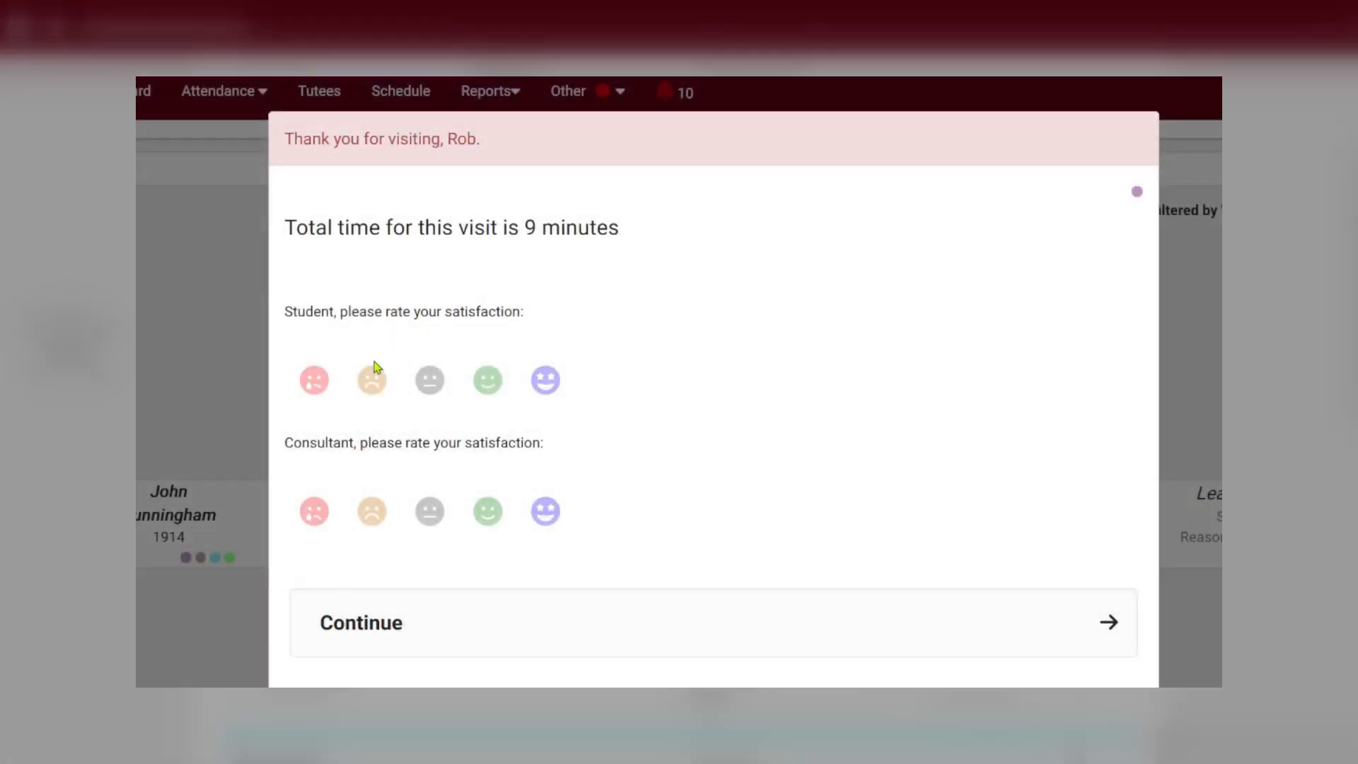
pyautogui.click(546, 382)
pyautogui.click(549, 522)
pyautogui.click(487, 520)
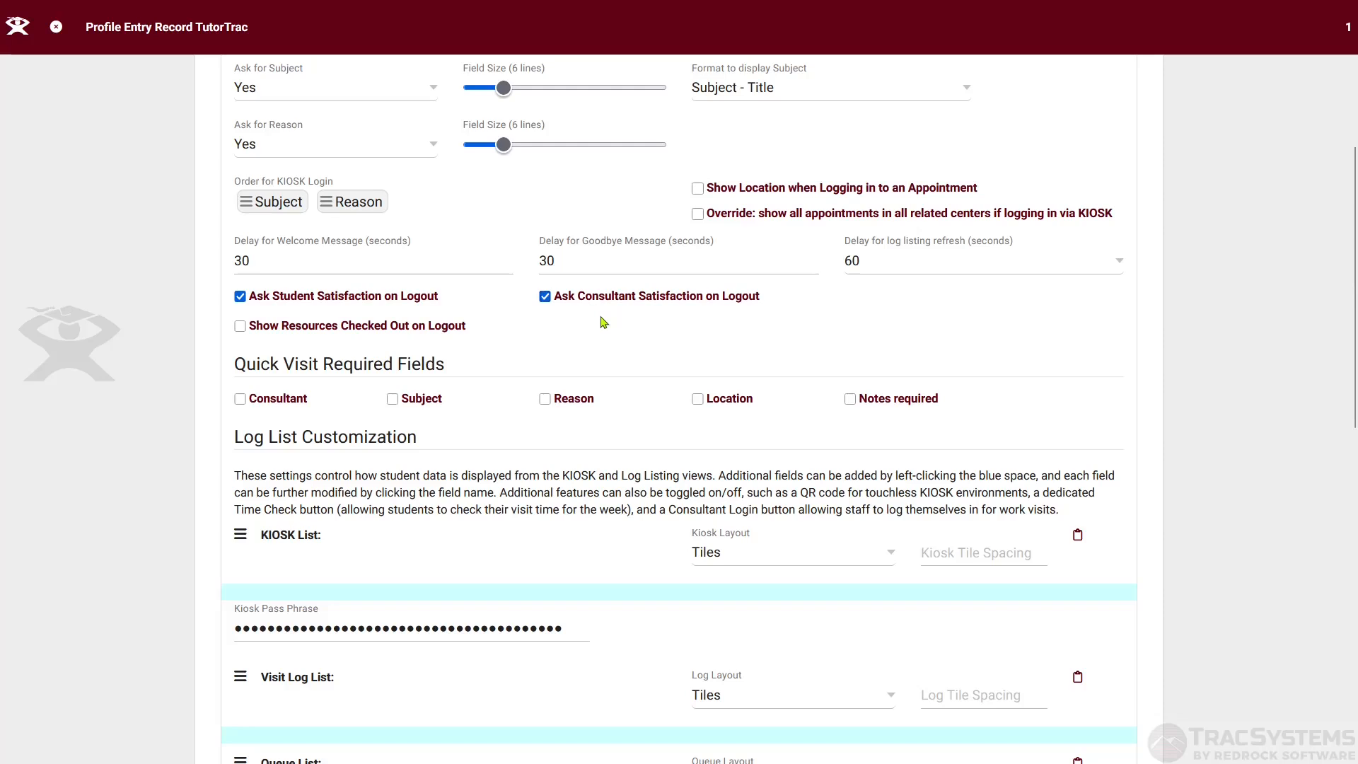
# Step: Turn off asking for Consultant satisfaction on logout, and try the option to show resources checked out on logout
pyautogui.click(684, 299)
pyautogui.click(338, 331)
pyautogui.click(338, 332)
pyautogui.click(338, 331)
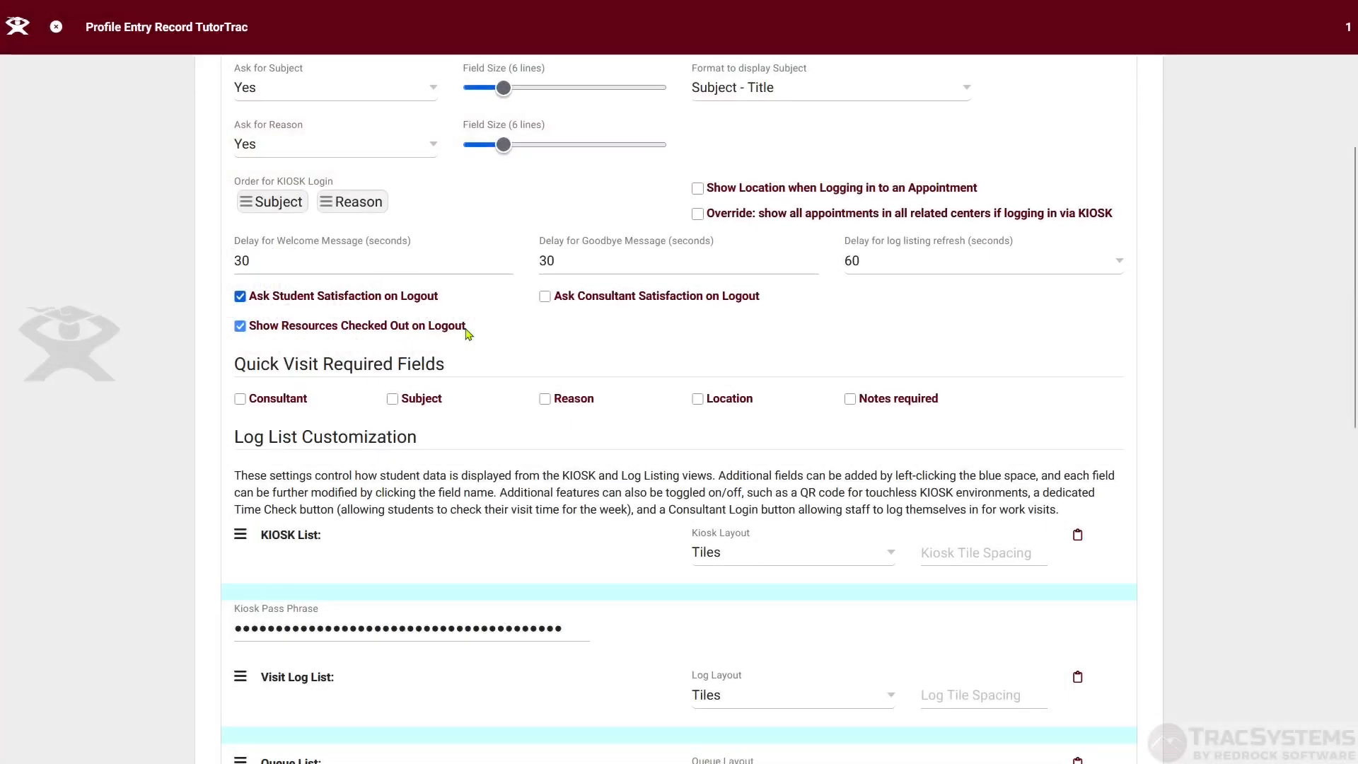
pyautogui.click(463, 328)
# Step: Try requiring Consultant, Subject, Reason and Notes for quick visits
pyautogui.scroll(-1, 488, 334)
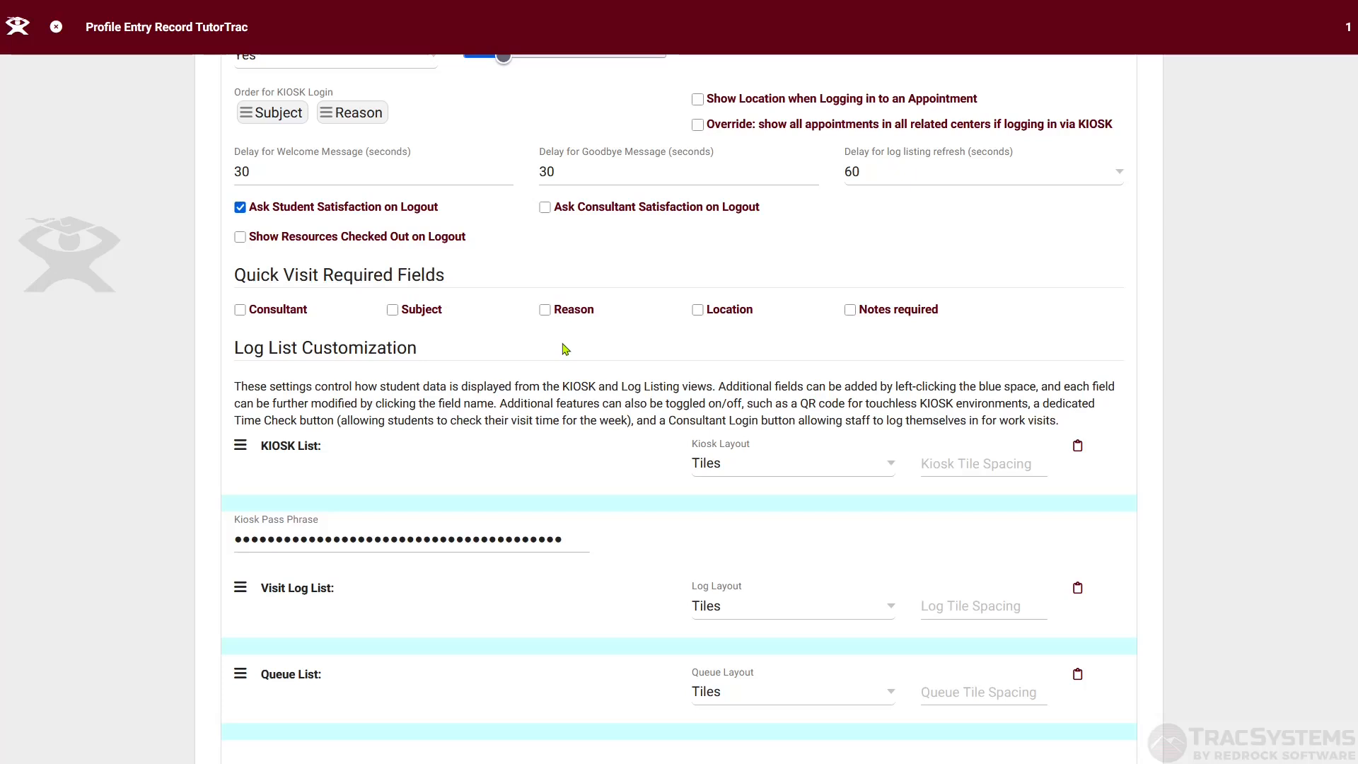
pyautogui.click(302, 311)
pyautogui.click(577, 314)
pyautogui.click(901, 318)
pyautogui.click(902, 319)
pyautogui.click(582, 316)
pyautogui.click(288, 319)
pyautogui.click(299, 318)
pyautogui.click(391, 314)
pyautogui.click(332, 313)
pyautogui.click(394, 309)
pyautogui.doubleClick(276, 309)
pyautogui.click(302, 331)
# Step: Look over the KIOSK, Visit Log and Queue list customizations and the fields that can be added to a list
pyautogui.scroll(-3, 1116, 339)
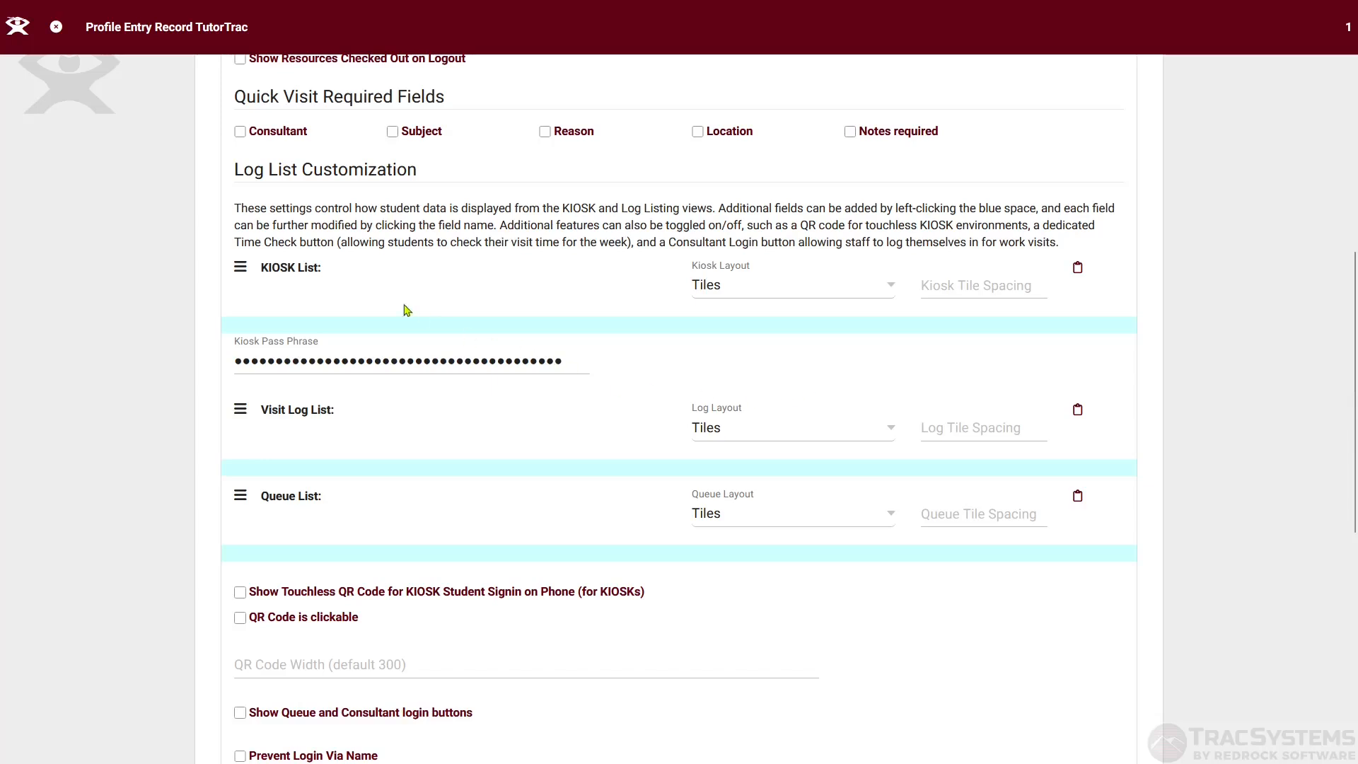
pyautogui.tripleClick(300, 268)
pyautogui.tripleClick(300, 410)
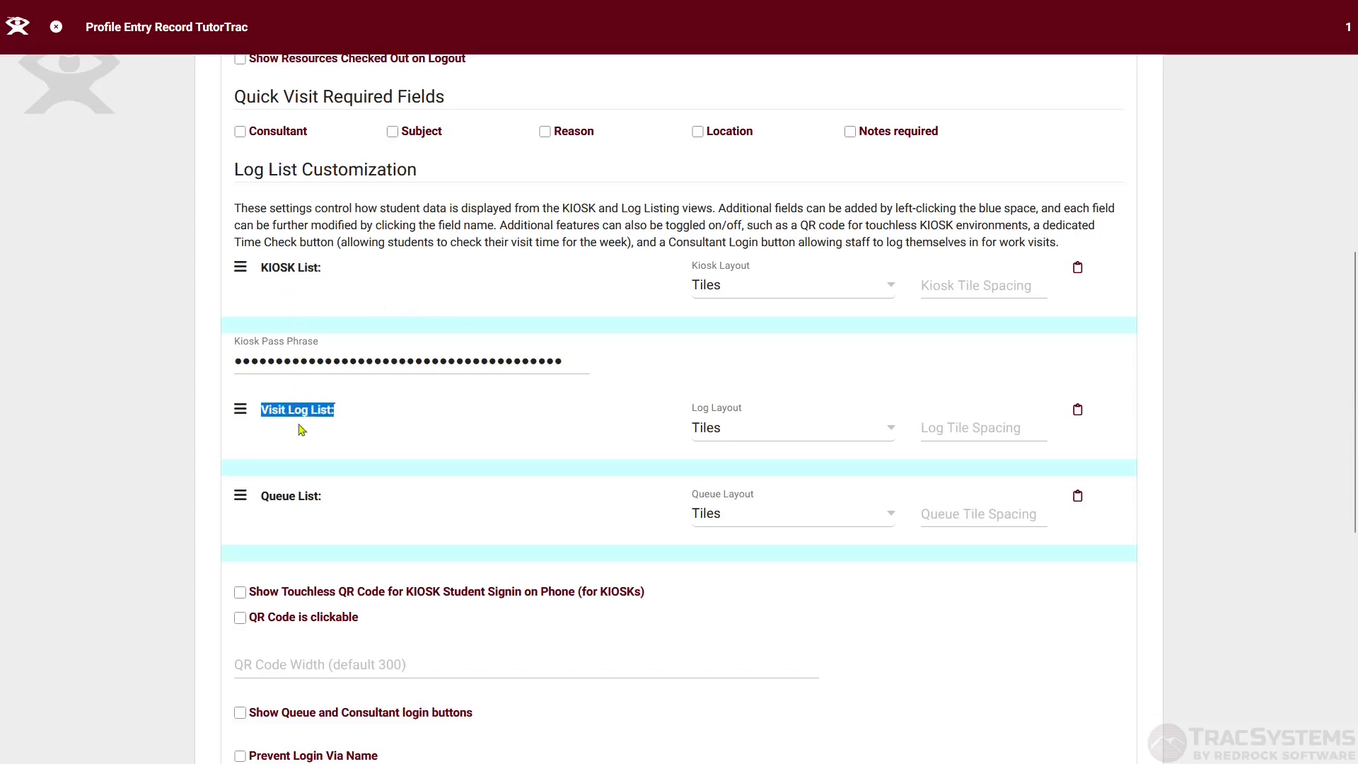
pyautogui.click(396, 453)
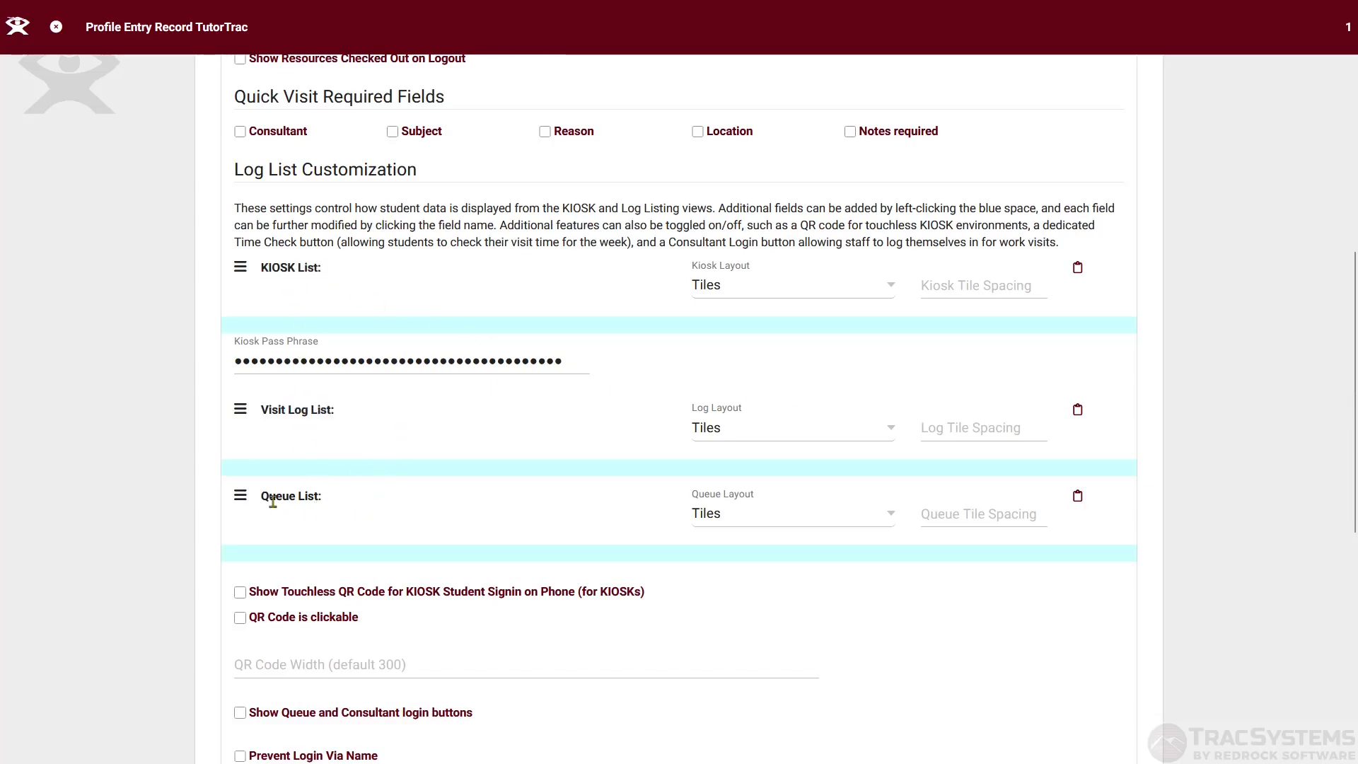
pyautogui.moveTo(264, 495); pyautogui.dragTo(377, 518)
pyautogui.click(394, 505)
pyautogui.click(748, 469)
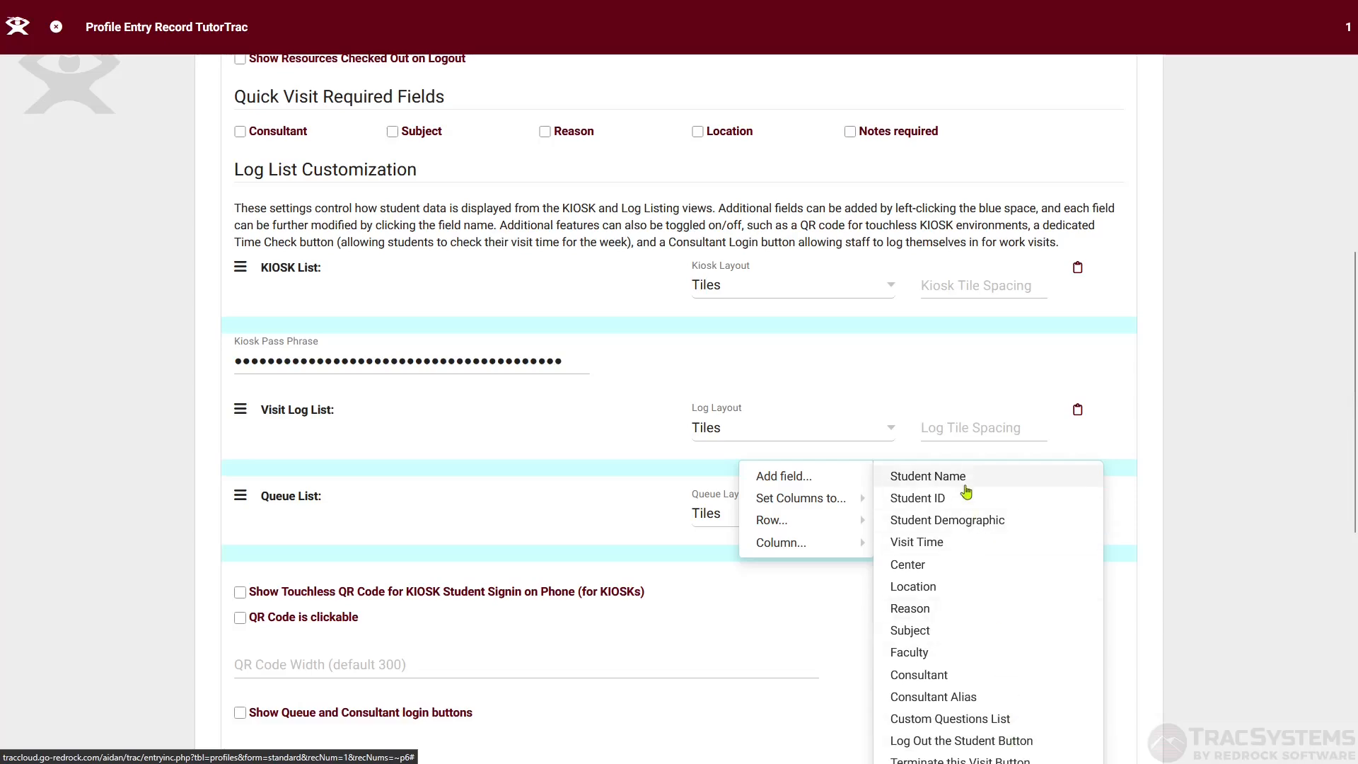
pyautogui.click(949, 385)
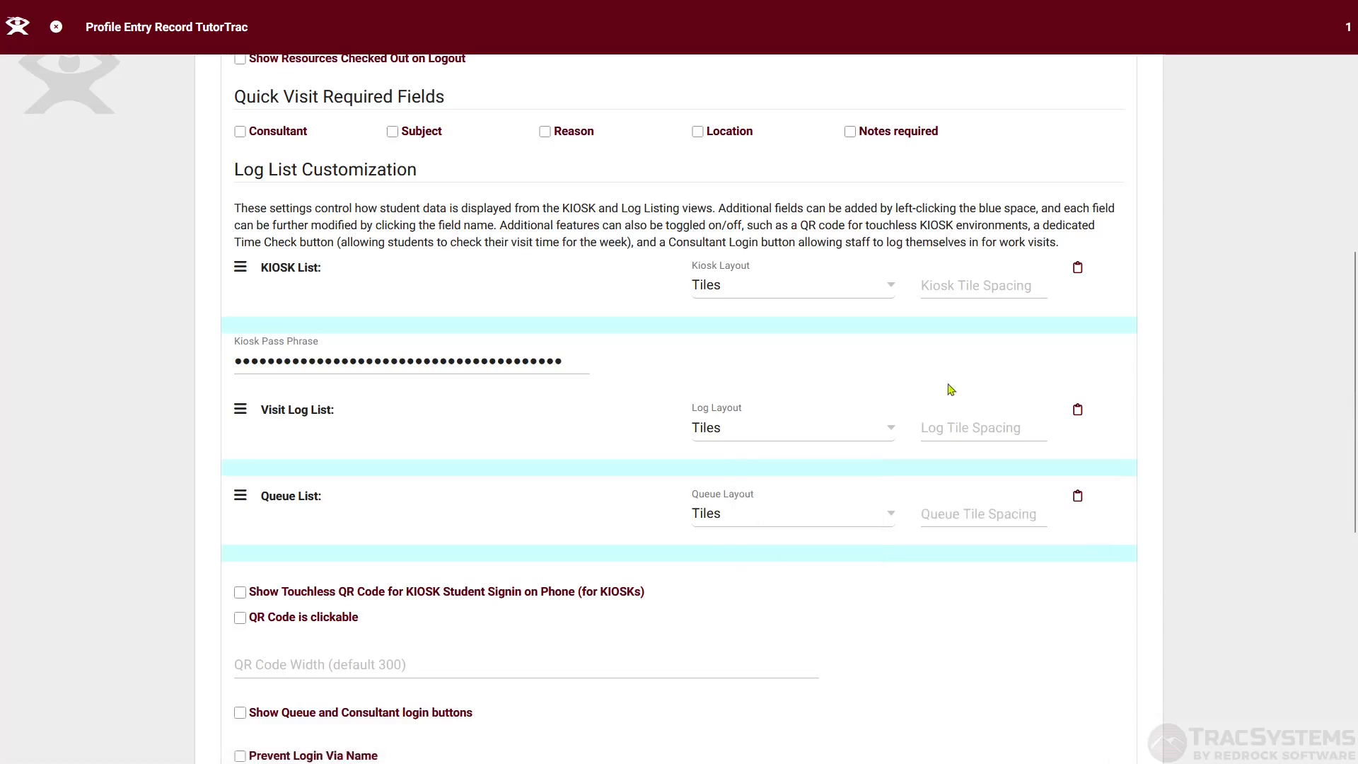
# Step: Fill the Visit Log List with its preset field layout, and remove the Visit Time: Wait Time field and Wait Status Button
pyautogui.click(1077, 412)
pyautogui.scroll(-1, 1079, 414)
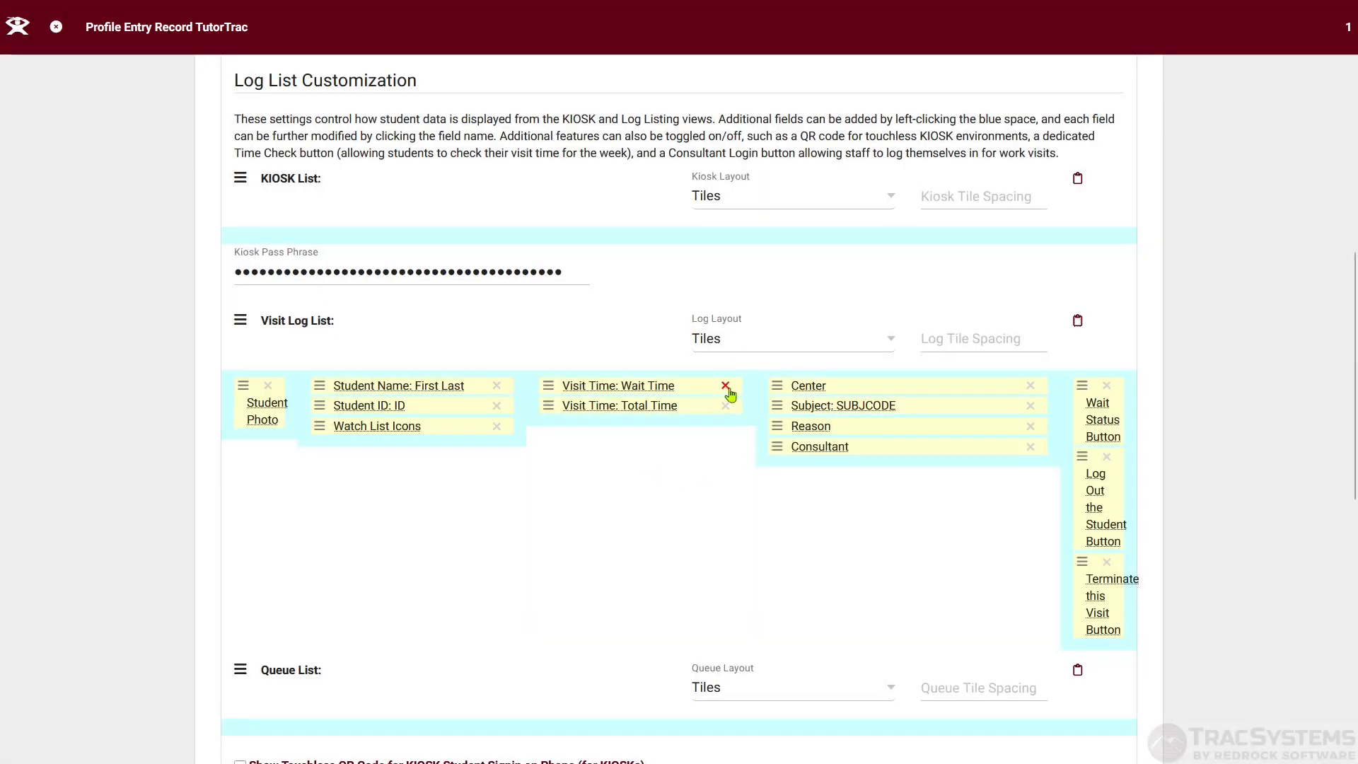
pyautogui.click(726, 385)
pyautogui.click(1106, 385)
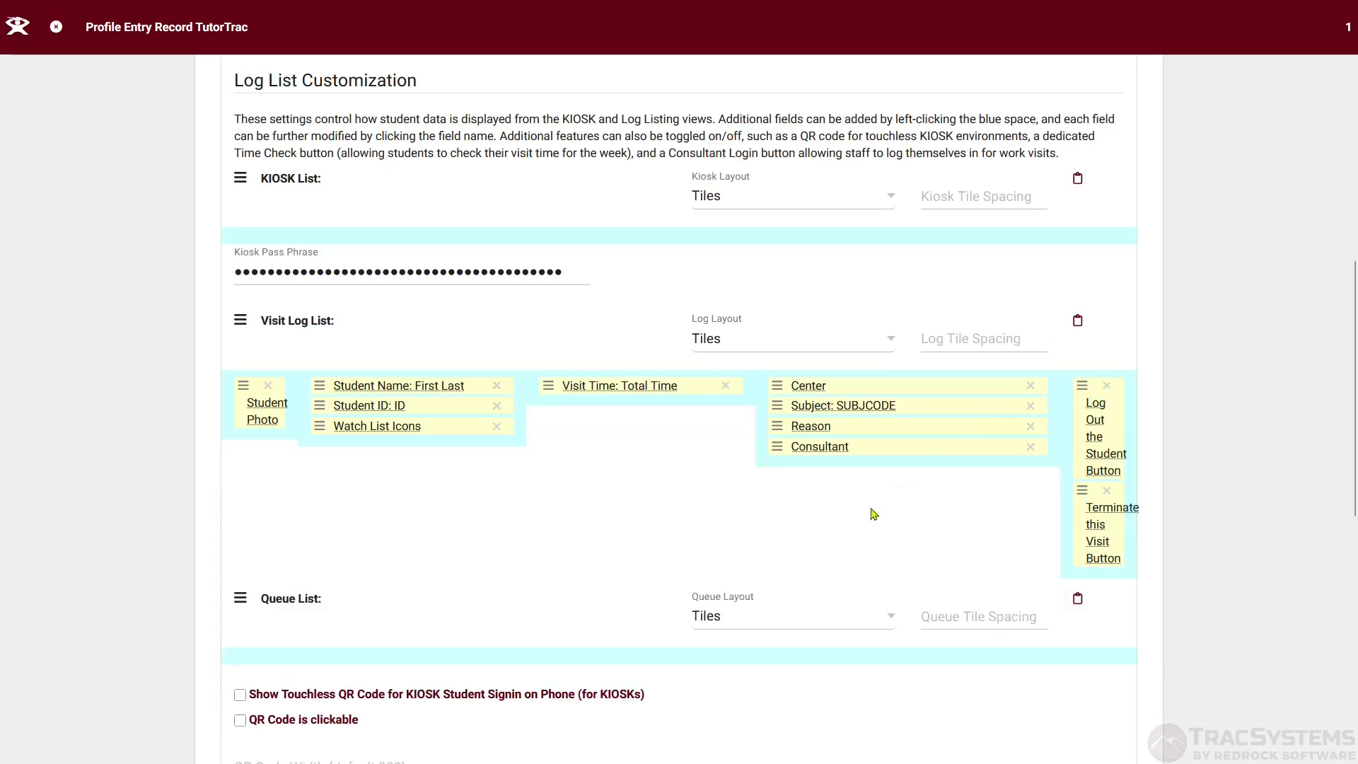
# Step: Add a Faculty field to the Visit Log List below Consultant, and move it under Visit Time: Total Time
pyautogui.click(837, 460)
pyautogui.moveTo(886, 465)
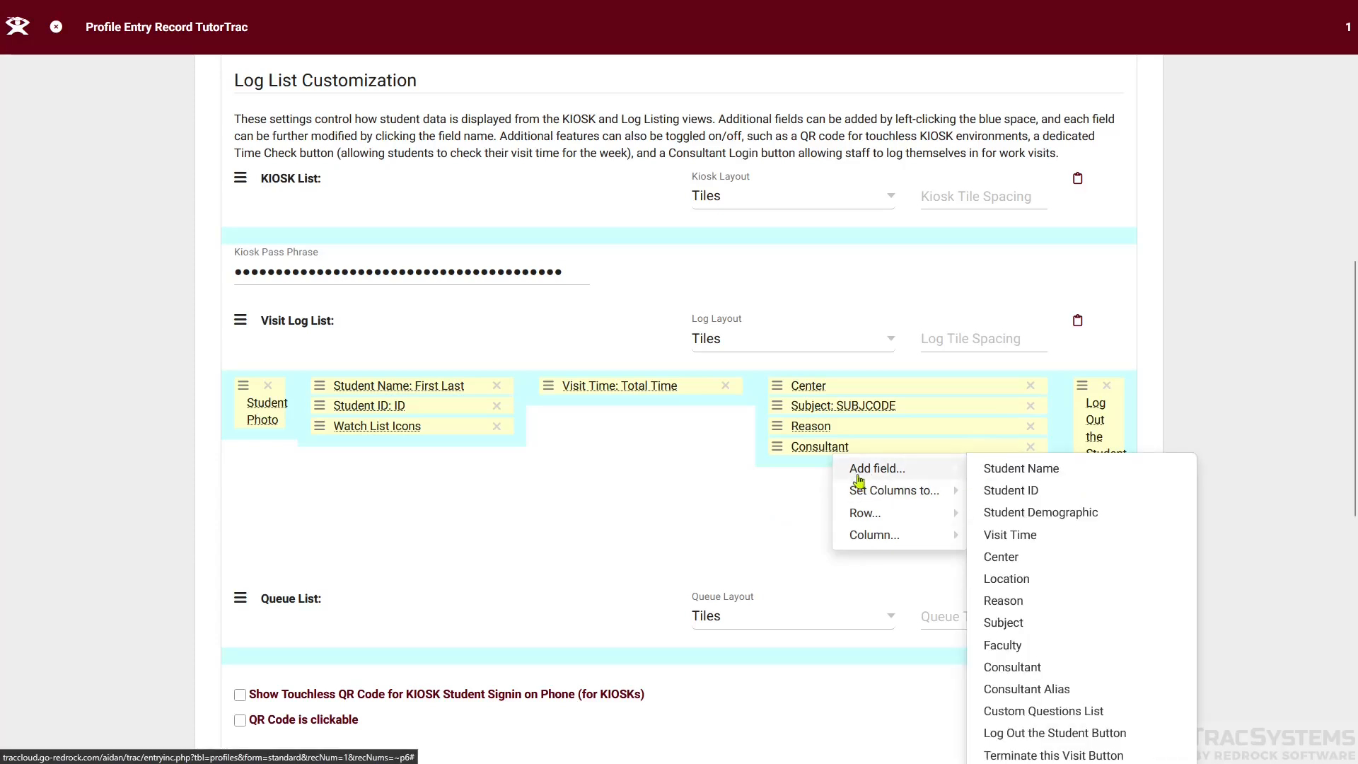
pyautogui.click(1035, 643)
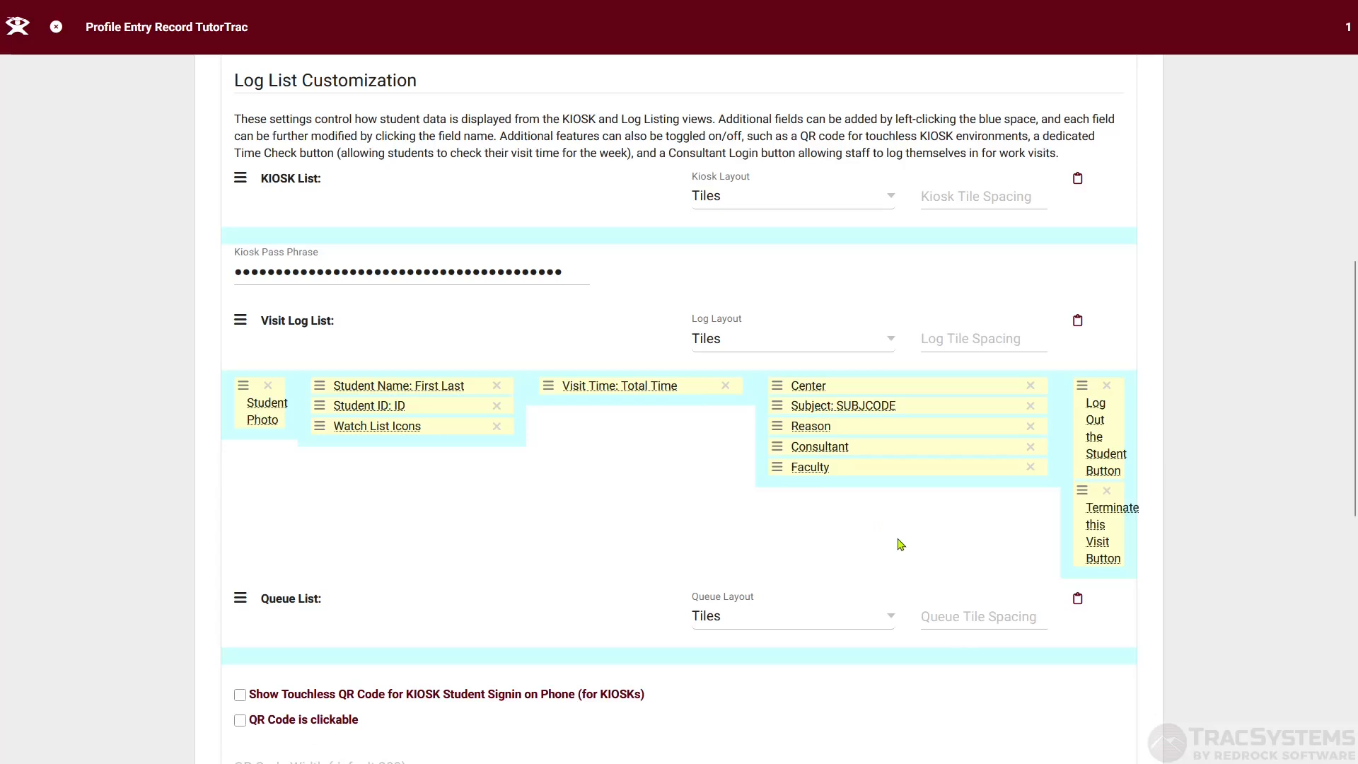
pyautogui.moveTo(777, 467); pyautogui.dragTo(579, 408)
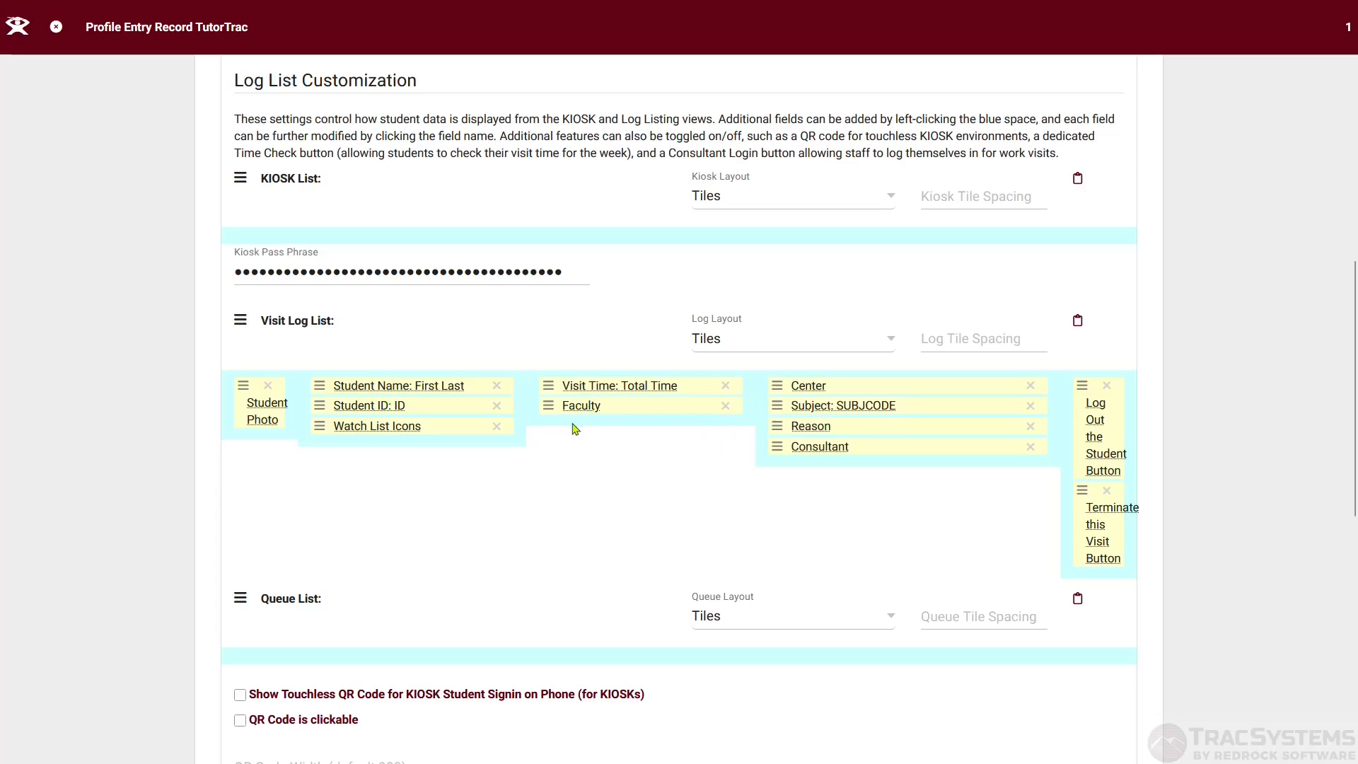
# Step: Widen the Visit Log List column that holds the Visit Time: Total Time and Faculty fields
pyautogui.click(570, 423)
pyautogui.moveTo(671, 508)
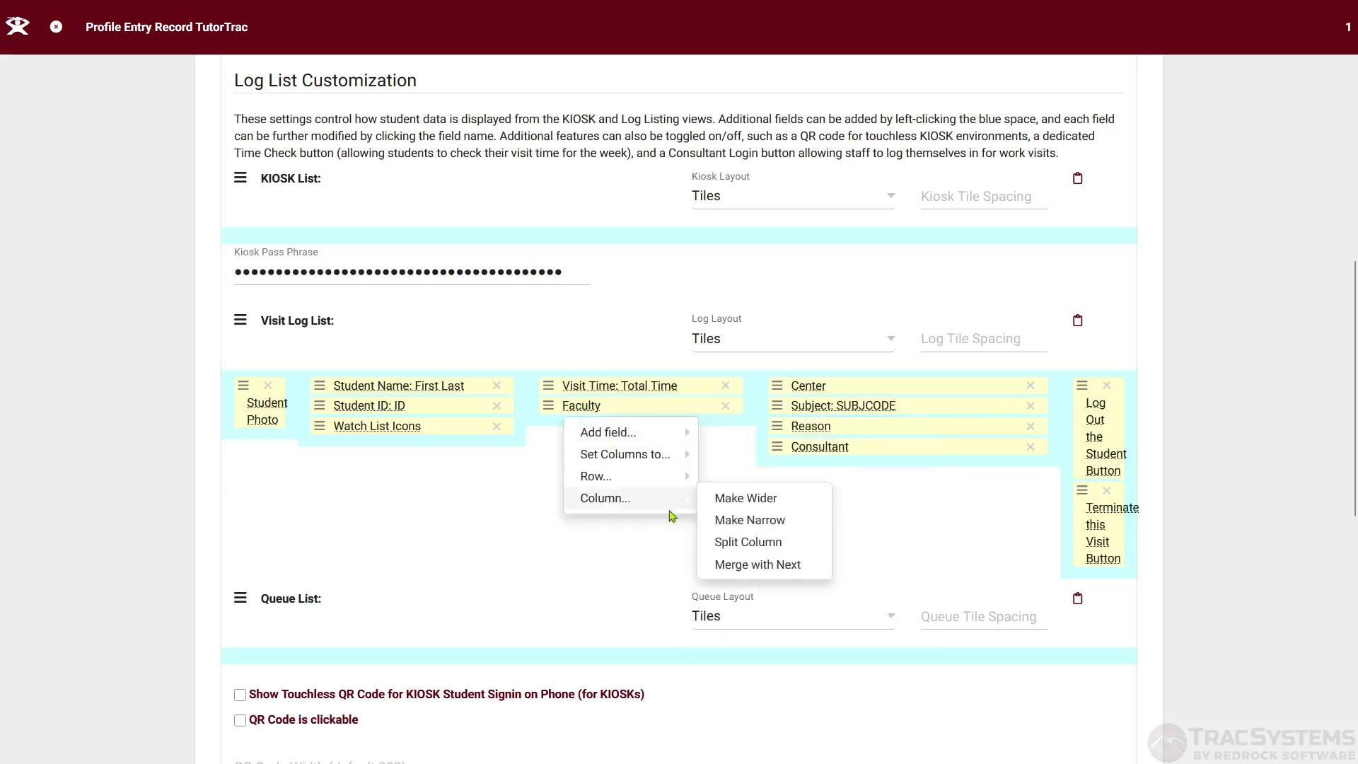
pyautogui.click(769, 508)
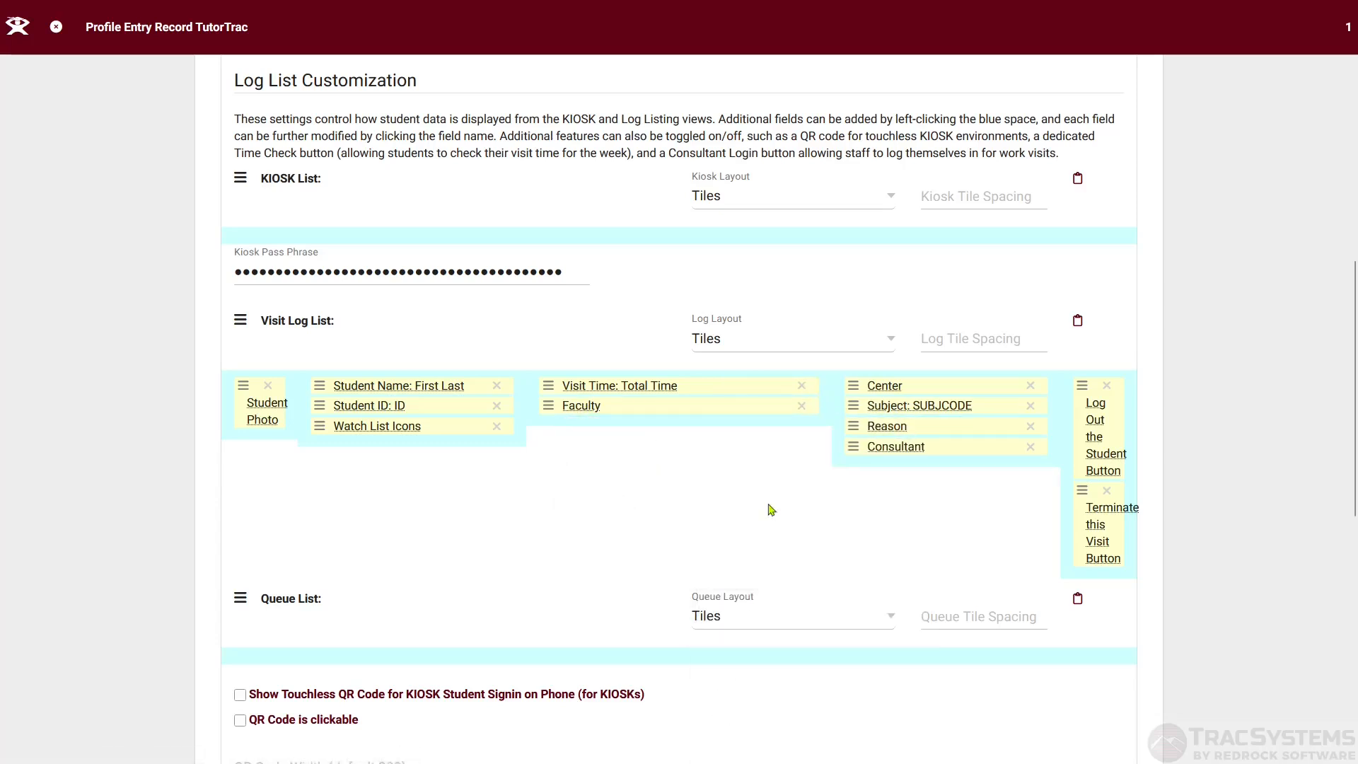
# Step: Set the Visit Log List's tile spacing to 10
pyautogui.click(742, 339)
pyautogui.click(934, 335)
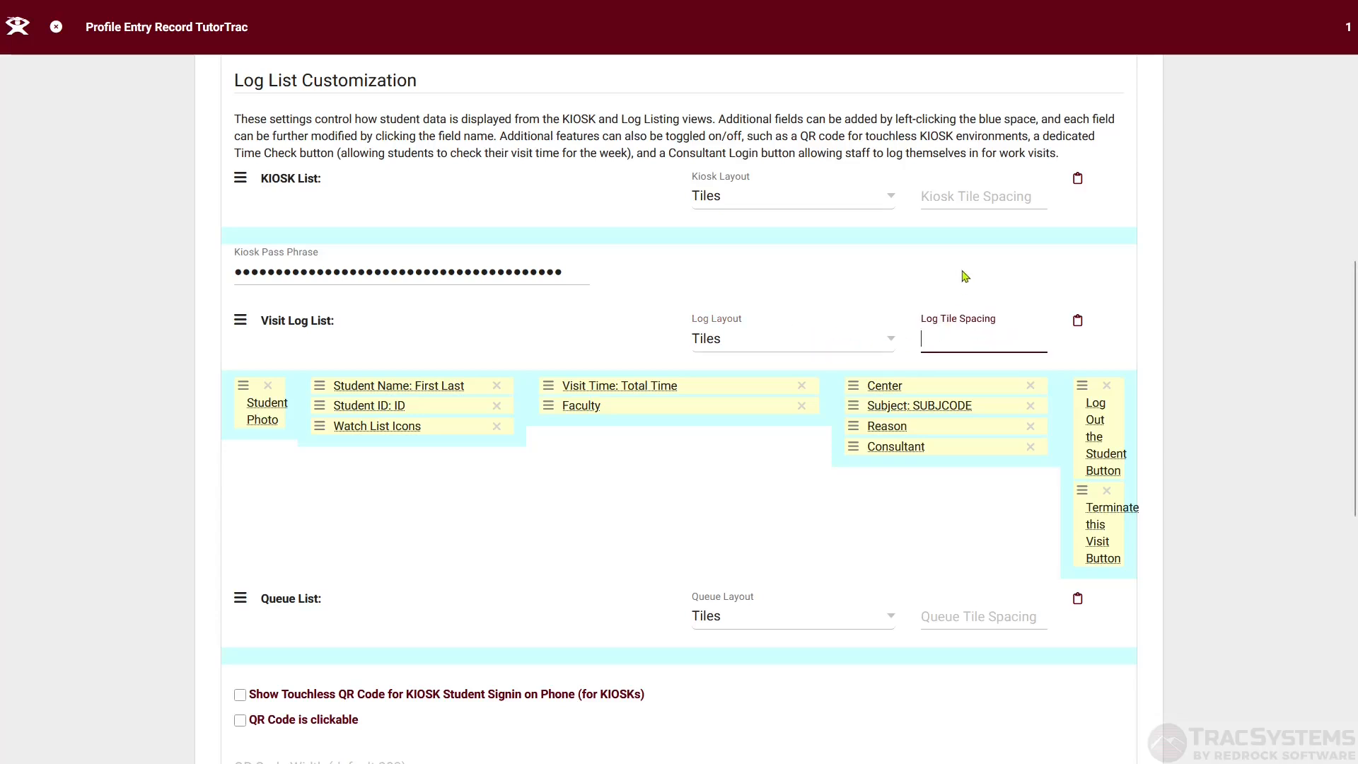
pyautogui.write('10')
pyautogui.click(1057, 266)
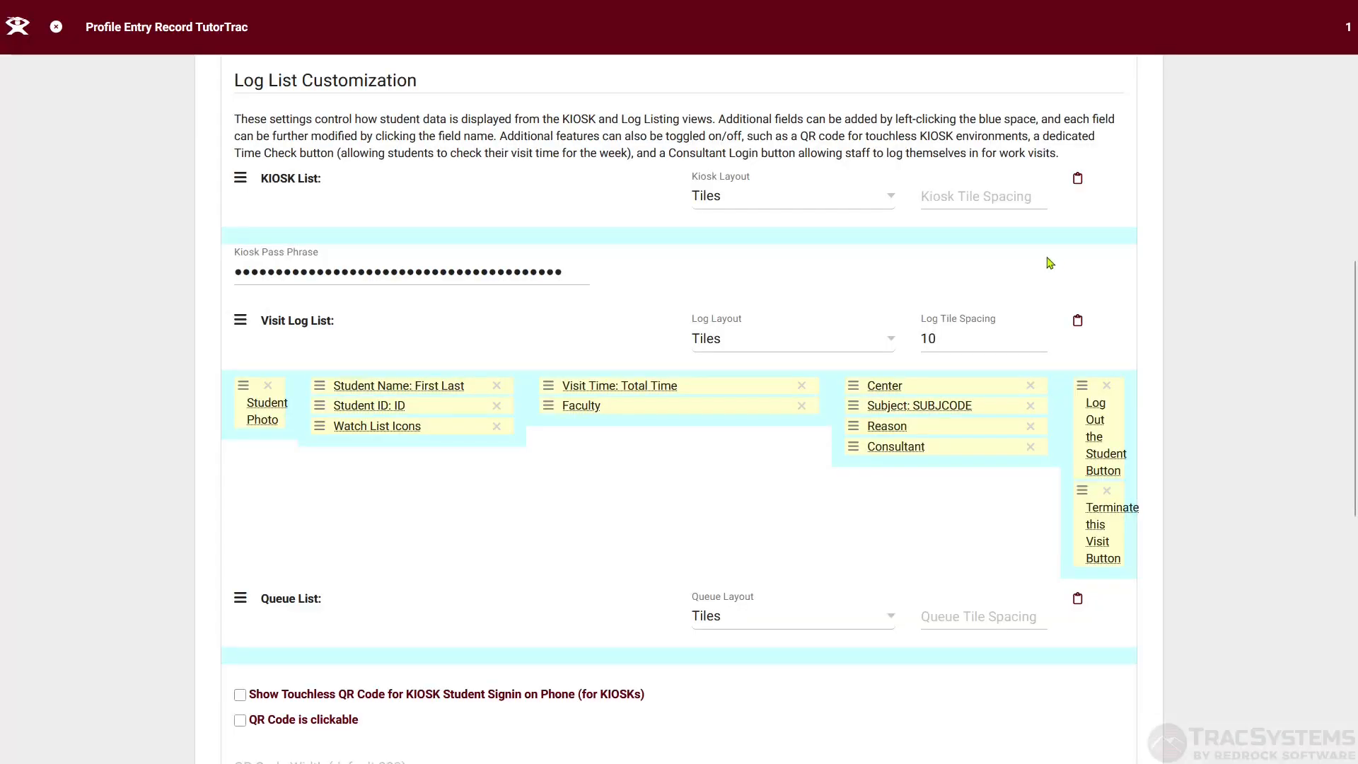
# Step: Review the display options of the Faculty field in the Visit Log List and the fields available to add
pyautogui.click(589, 409)
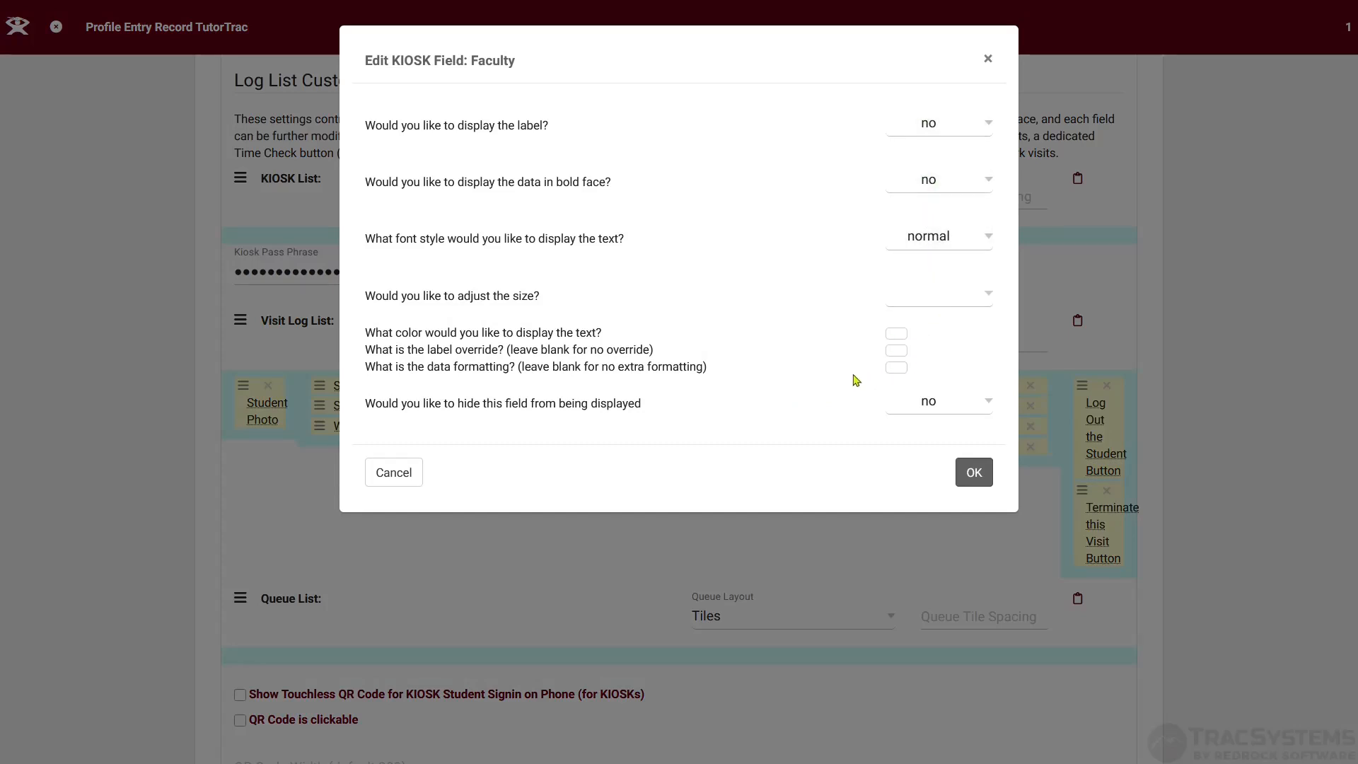
pyautogui.click(988, 63)
pyautogui.click(732, 516)
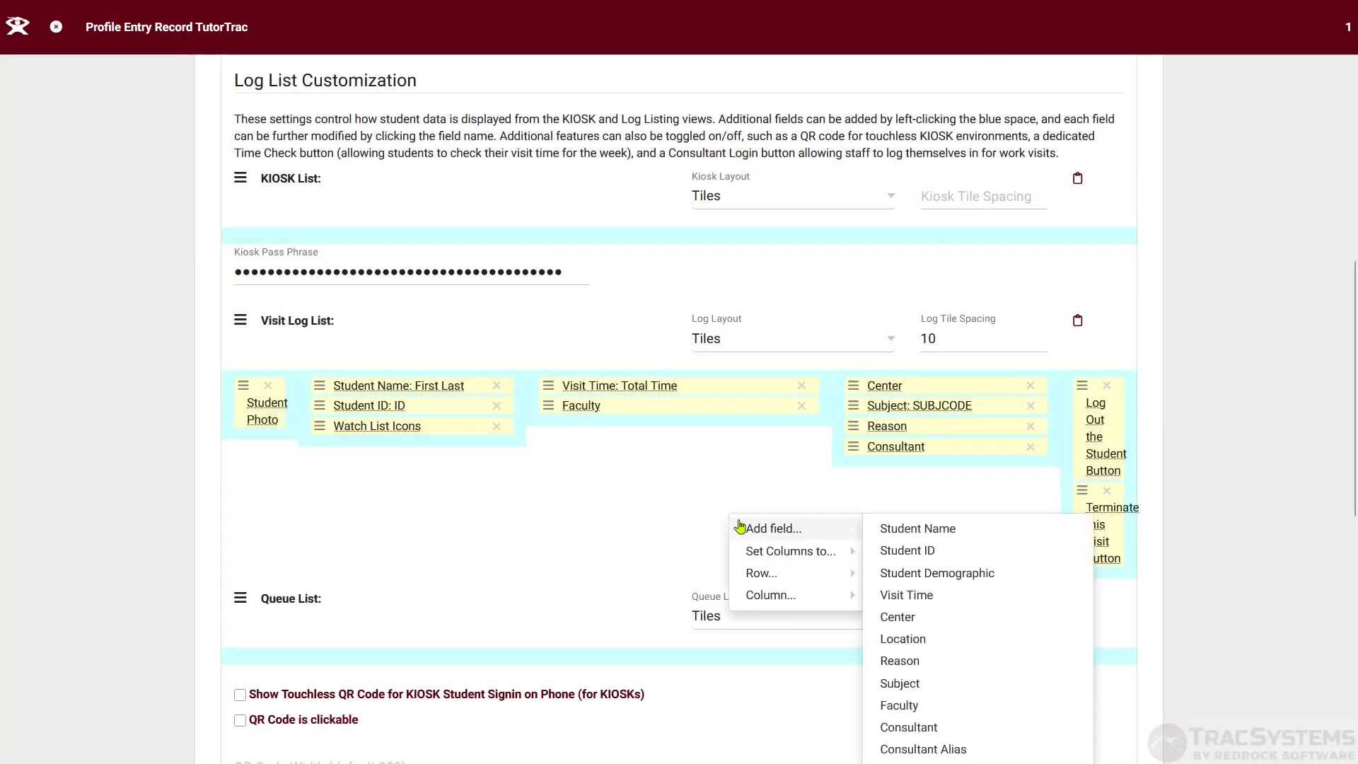
pyautogui.click(1201, 383)
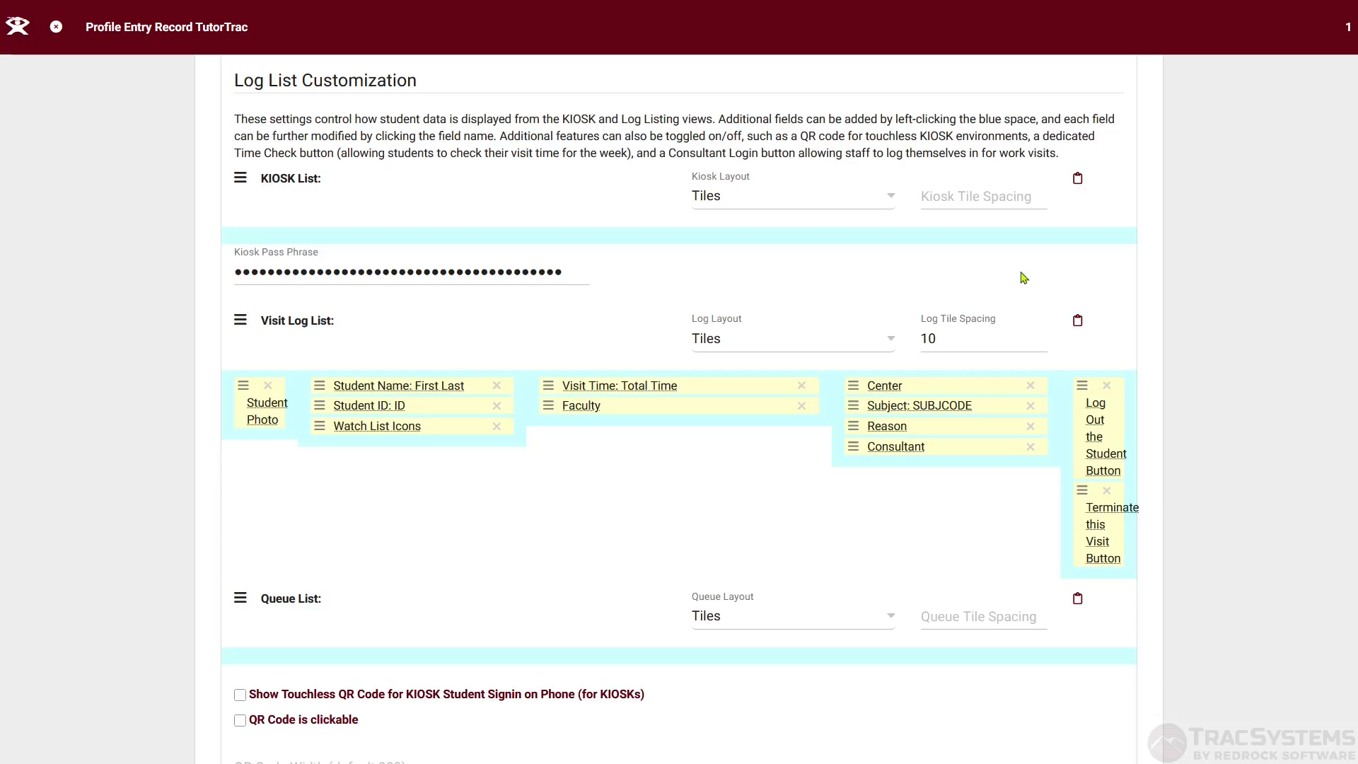
# Step: Select the consultant of the first visit on the Learning Center KIOSK and enter the KIOSK pass phrase
pyautogui.click(776, 199)
pyautogui.click(342, 270)
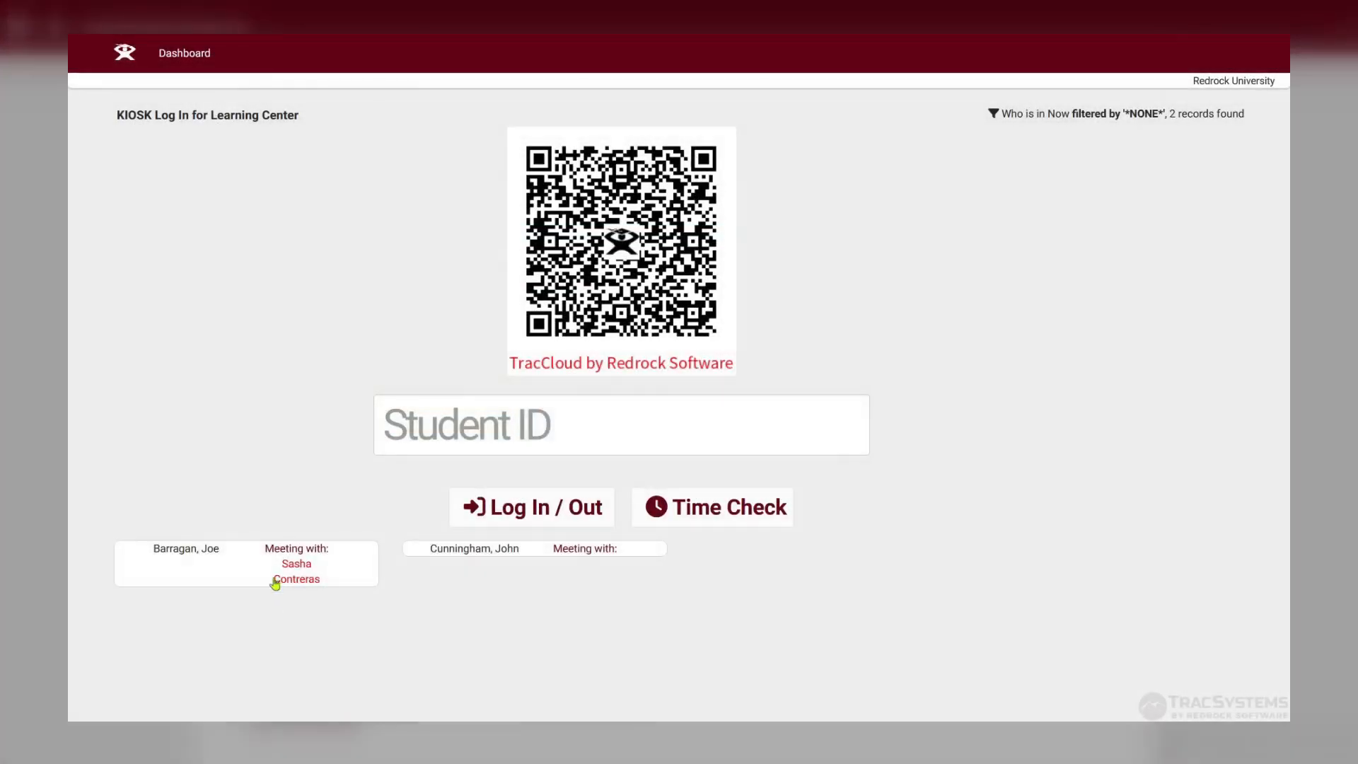
pyautogui.click(288, 573)
pyautogui.write('••••')
pyautogui.click(748, 222)
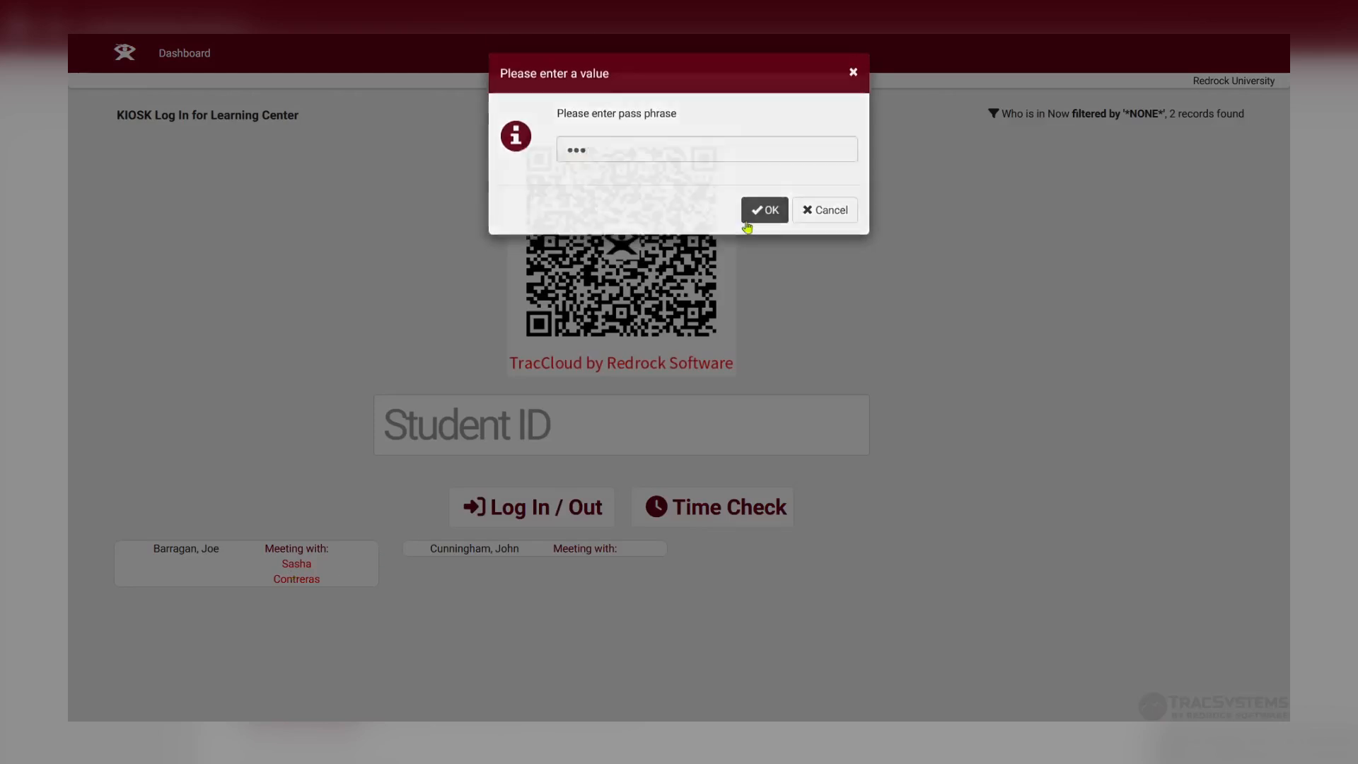
pyautogui.click(524, 166)
pyautogui.click(590, 165)
pyautogui.click(661, 253)
pyautogui.click(841, 234)
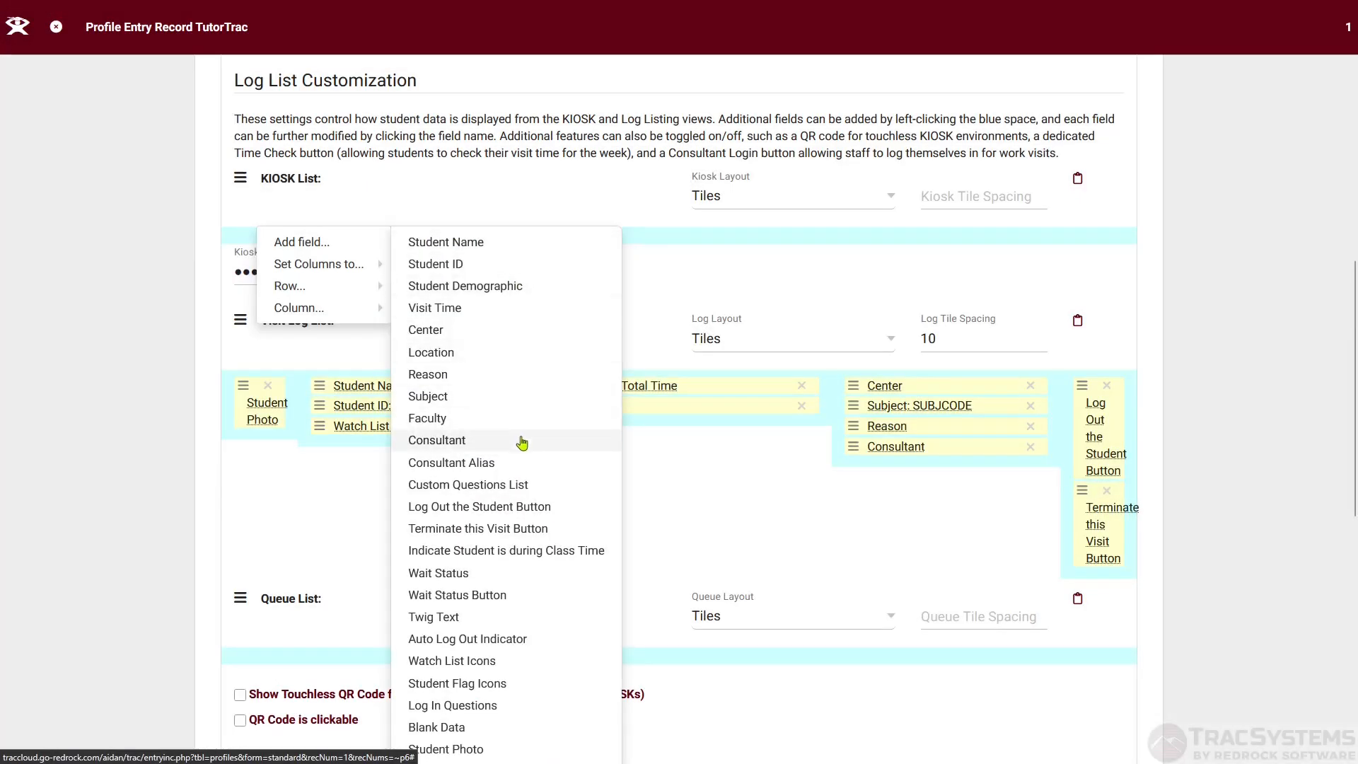
# Step: Look over the Queue List customization and the available fields, and open the queue display from the Log Listing
pyautogui.click(177, 400)
pyautogui.scroll(-3, 148, 324)
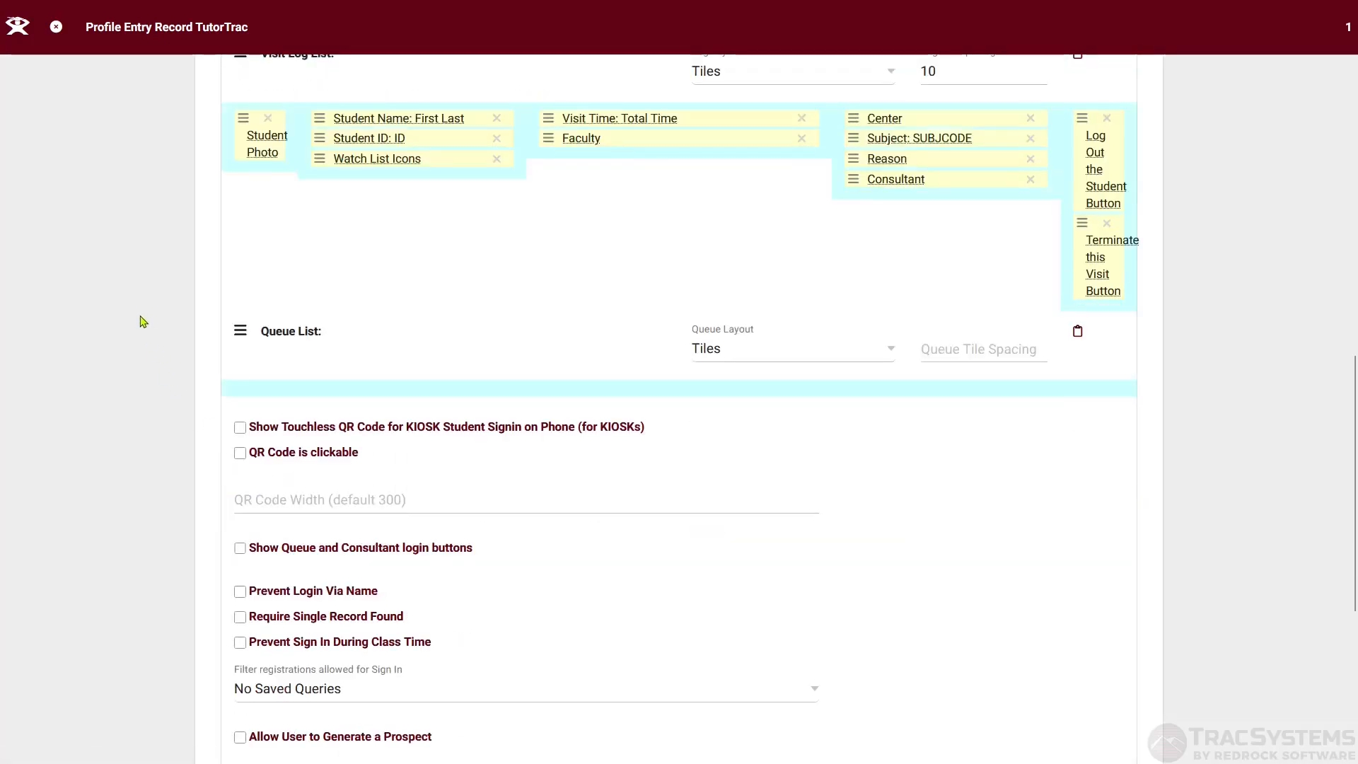
pyautogui.moveTo(323, 336); pyautogui.dragTo(260, 330)
pyautogui.rightClick(292, 288)
pyautogui.moveTo(301, 302)
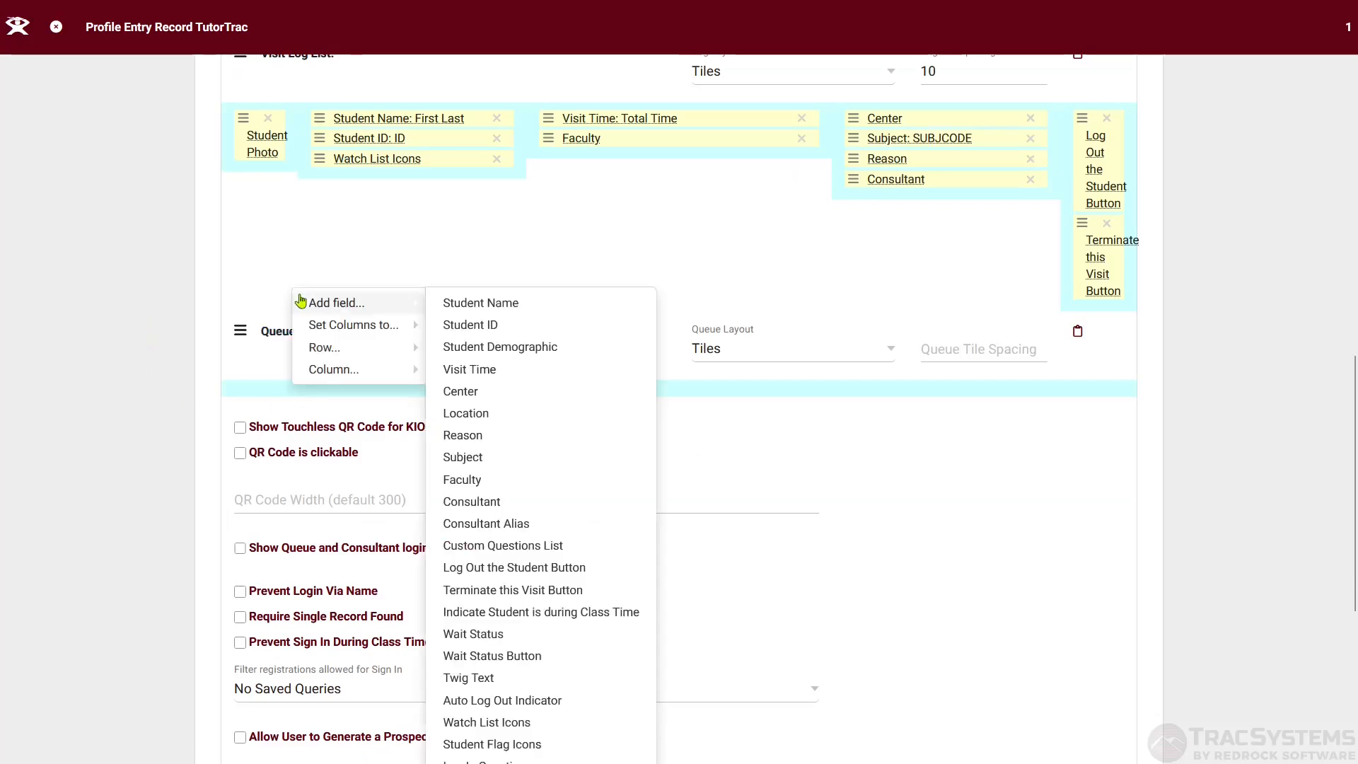
pyautogui.click(178, 256)
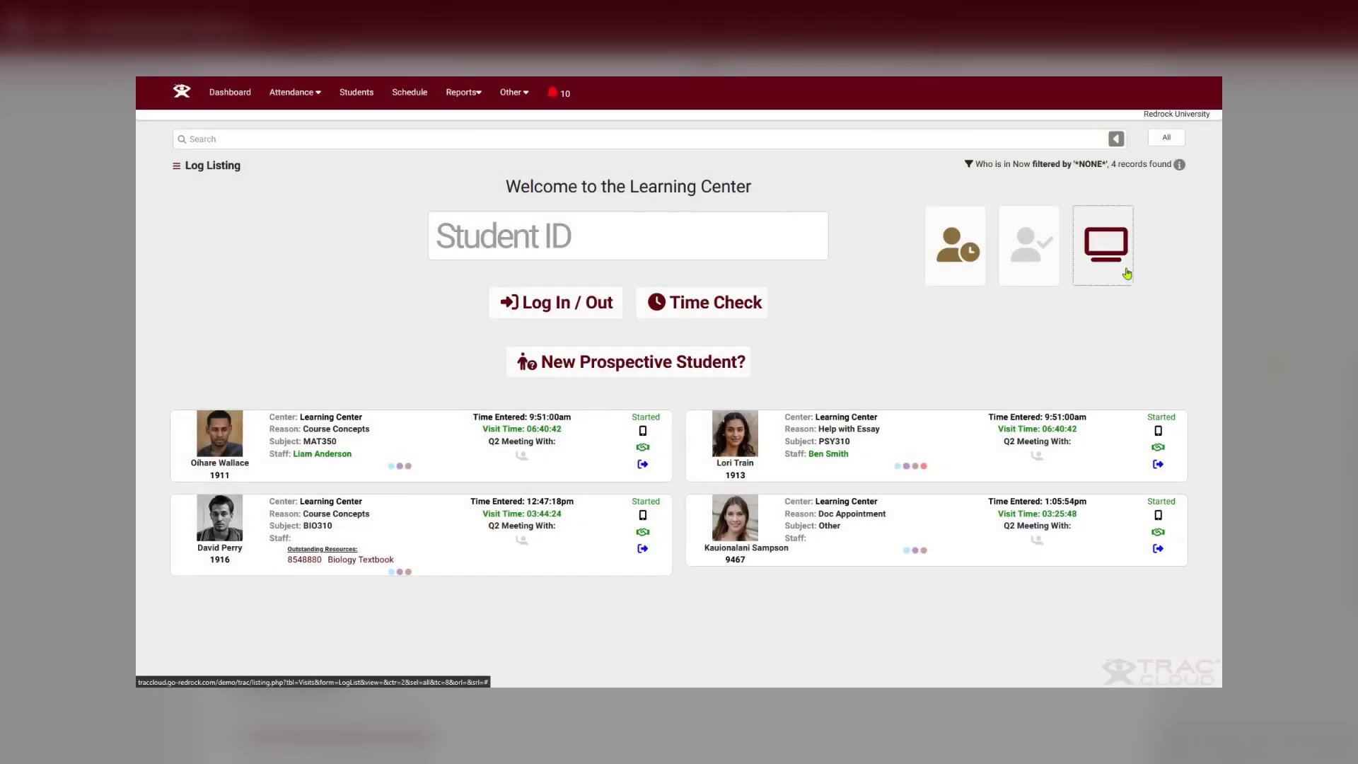
pyautogui.click(1127, 273)
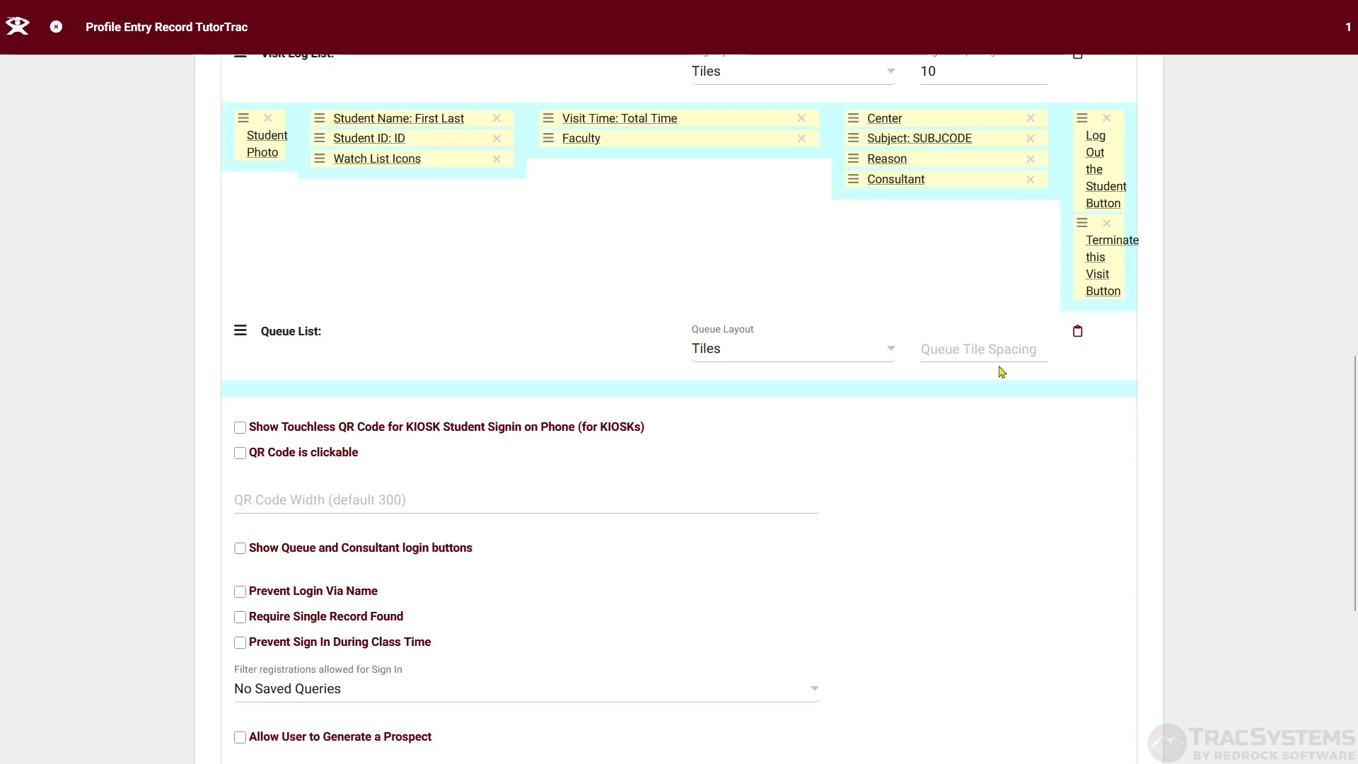
# Step: Add a Student Name field and a Visit Time field side by side to the Queue List
pyautogui.rightClick(286, 388)
pyautogui.moveTo(295, 395)
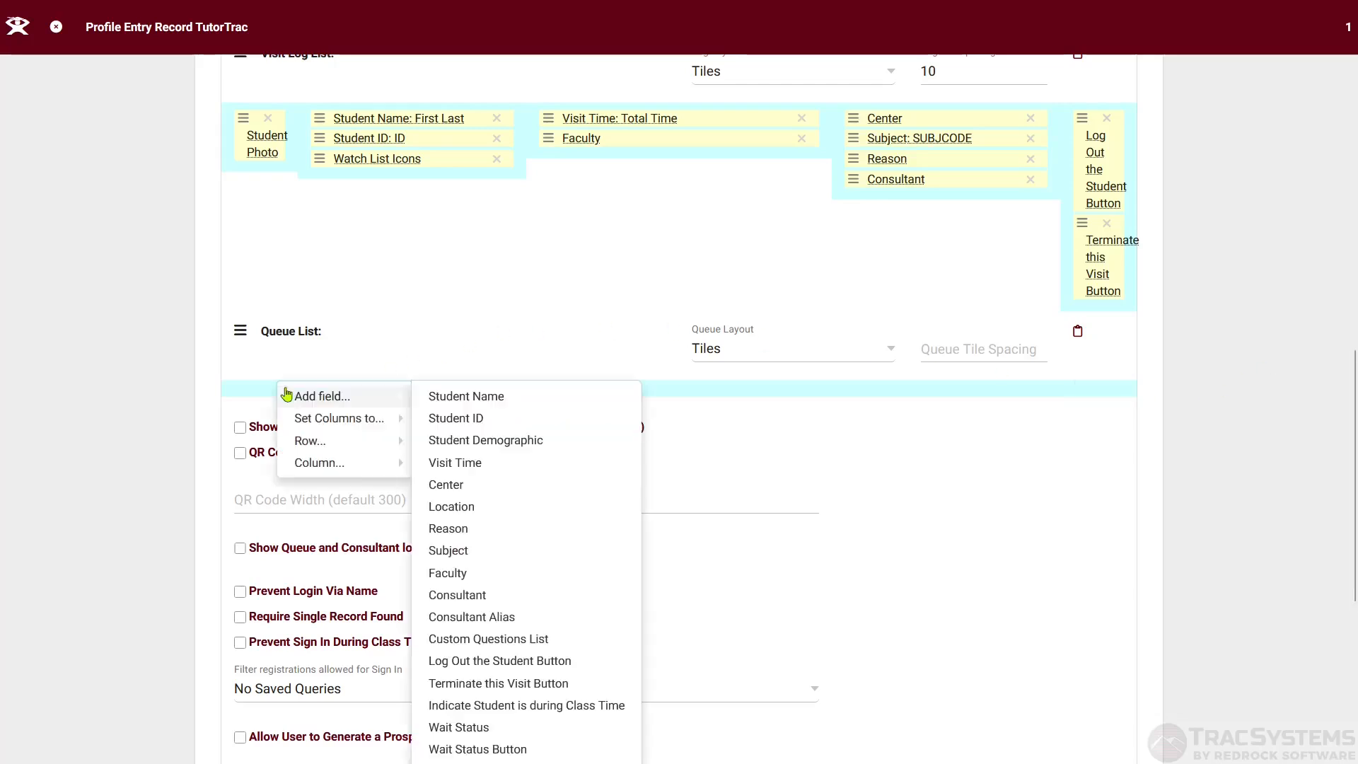
pyautogui.click(463, 398)
pyautogui.rightClick(458, 394)
pyautogui.moveTo(461, 398)
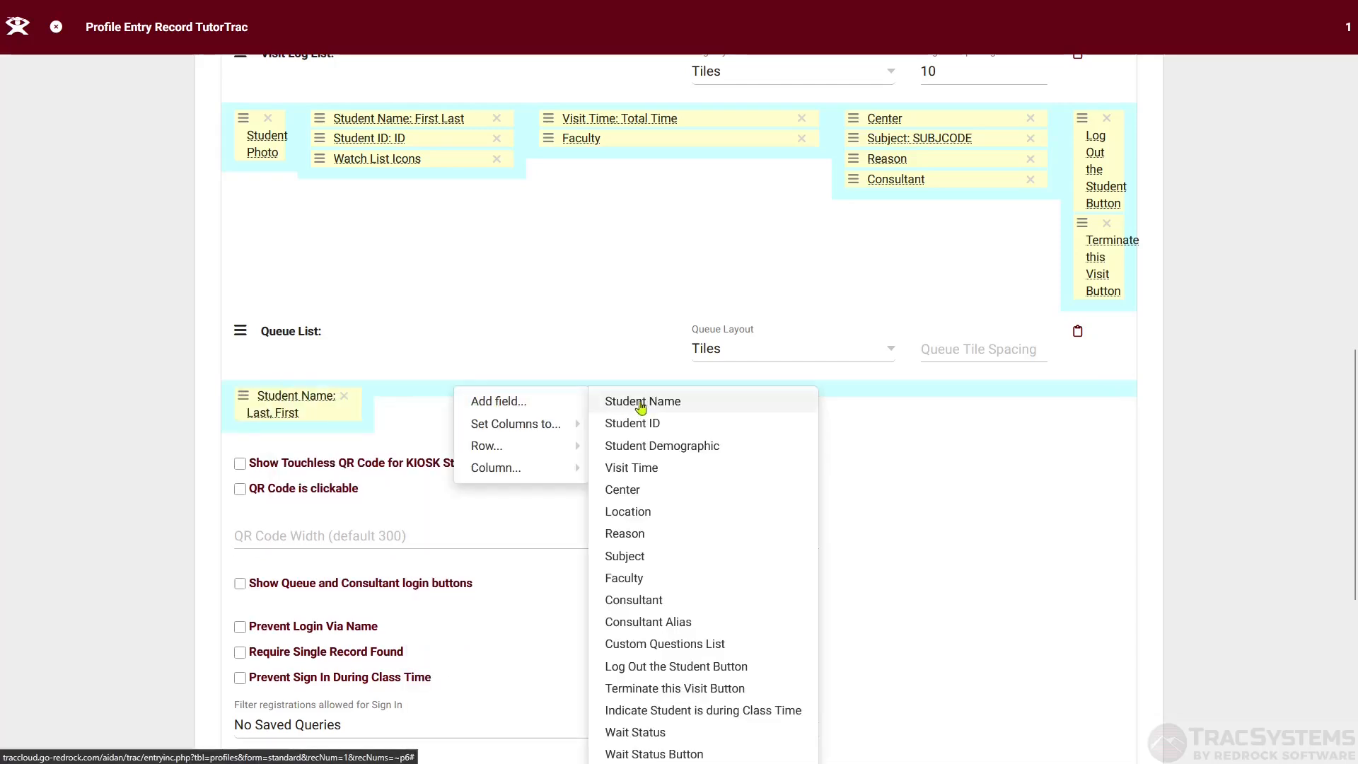
pyautogui.click(672, 471)
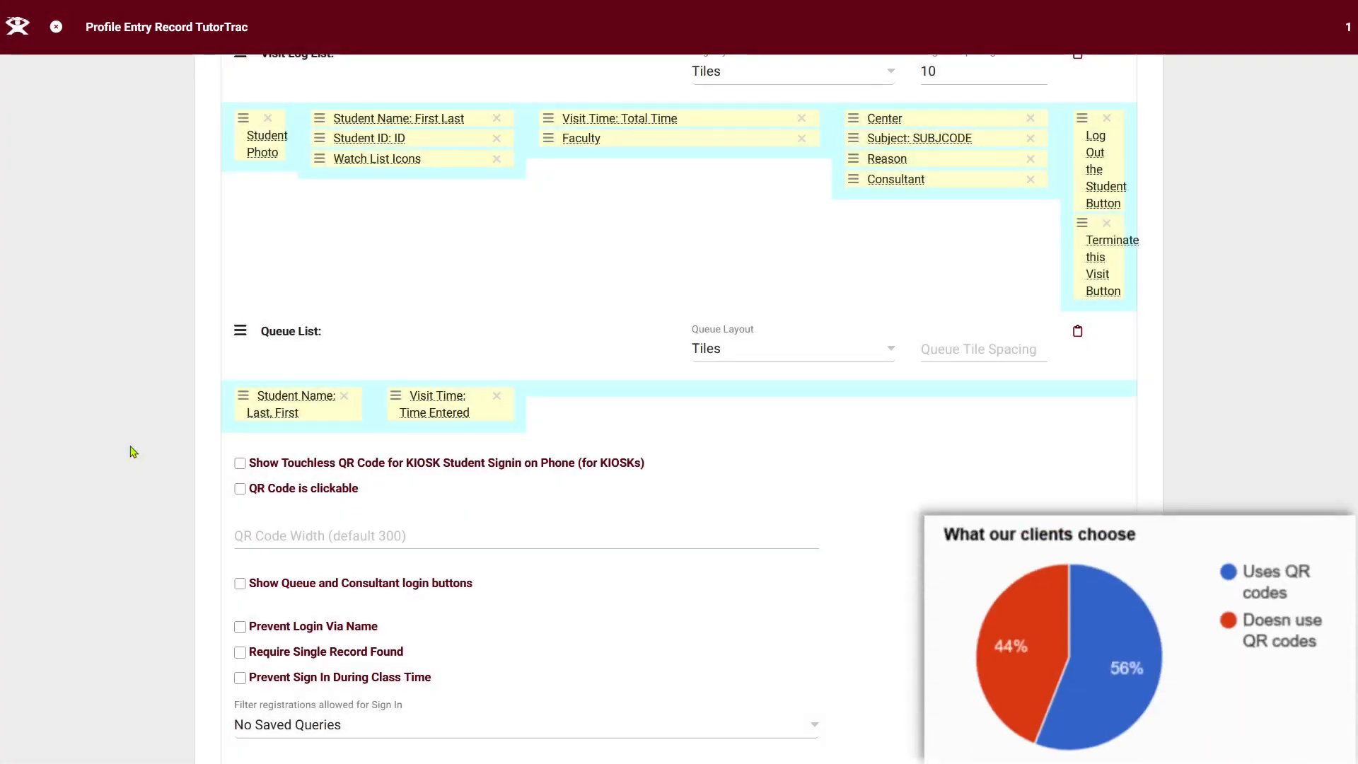
# Step: Show the touchless QR code for KIOSK student sign-in on phones, and try making the QR code clickable
pyautogui.click(306, 464)
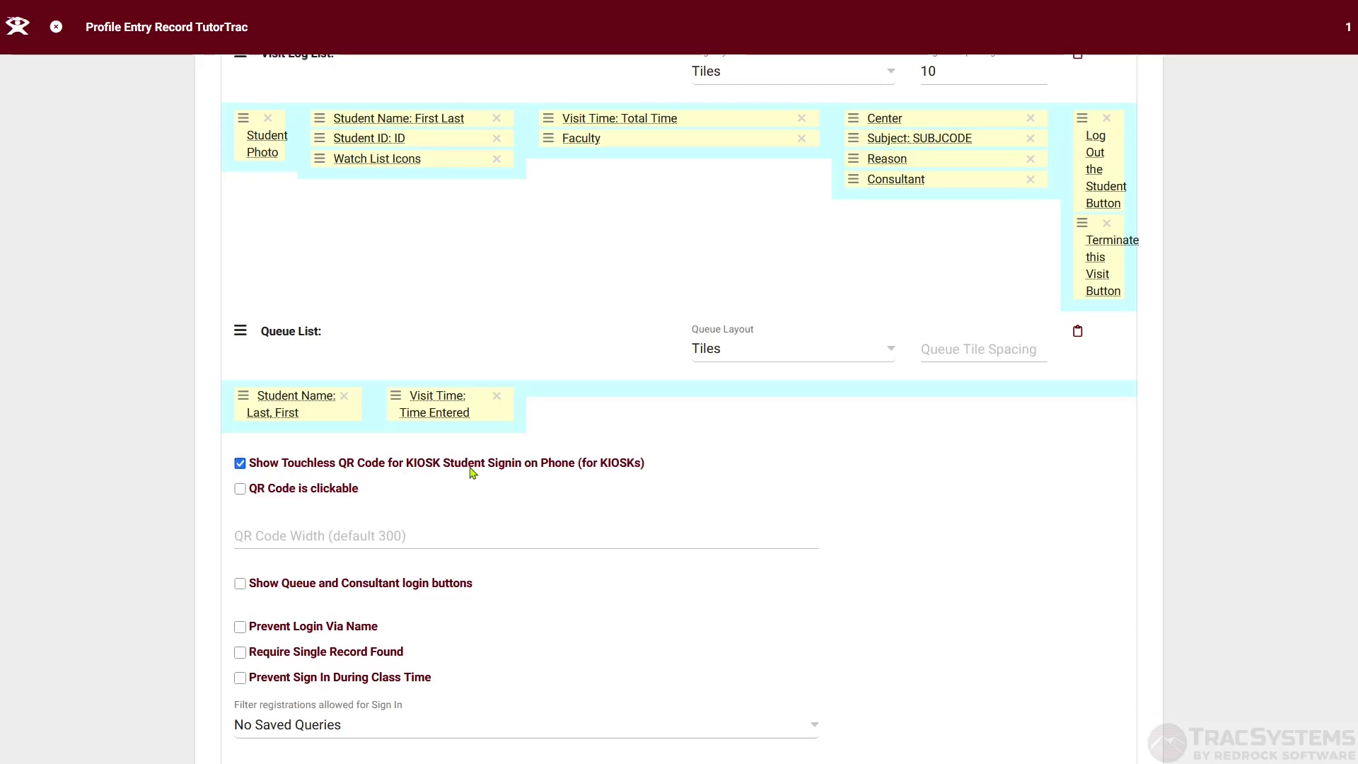
pyautogui.click(328, 490)
pyautogui.click(319, 493)
# Step: Show the Queue and Consultant login buttons, and allow Consultant Login for Custom KIOSKs as well
pyautogui.scroll(-3, 381, 495)
pyautogui.scroll(-1, 389, 438)
pyautogui.click(354, 272)
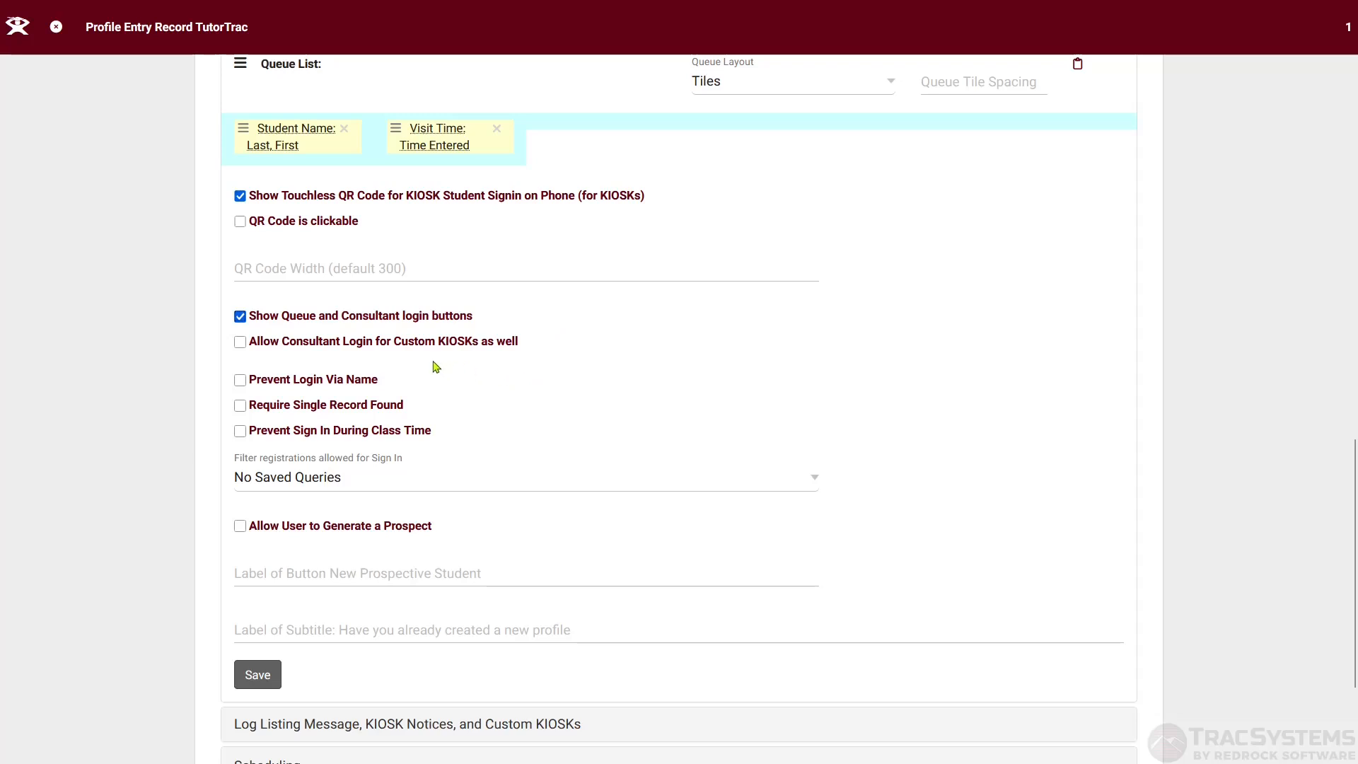
pyautogui.click(353, 342)
# Step: Enable Require Single Record Found, and enter a partial student name in the Learning Center KIOSK's Student ID field
pyautogui.scroll(-1, 551, 356)
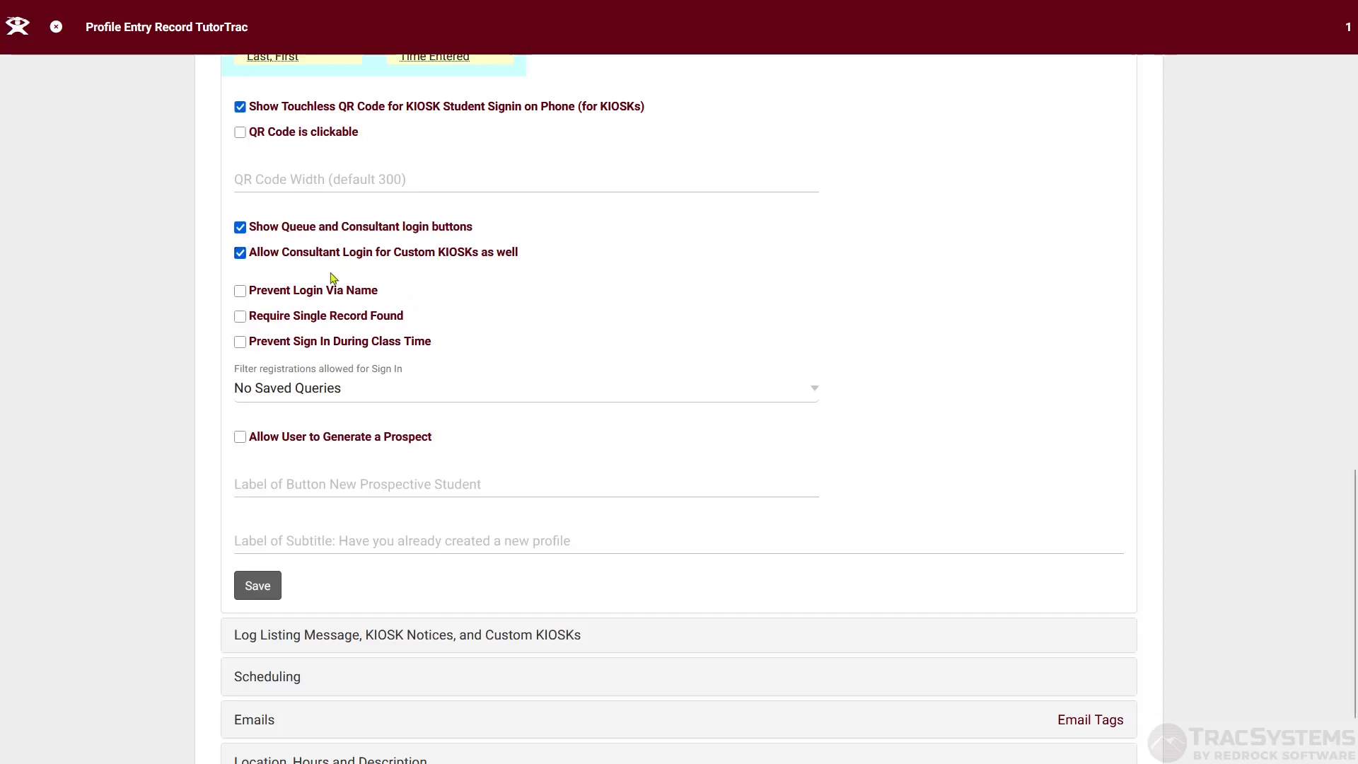
pyautogui.click(356, 295)
pyautogui.click(356, 295)
pyautogui.click(355, 317)
pyautogui.moveTo(413, 317); pyautogui.dragTo(269, 317)
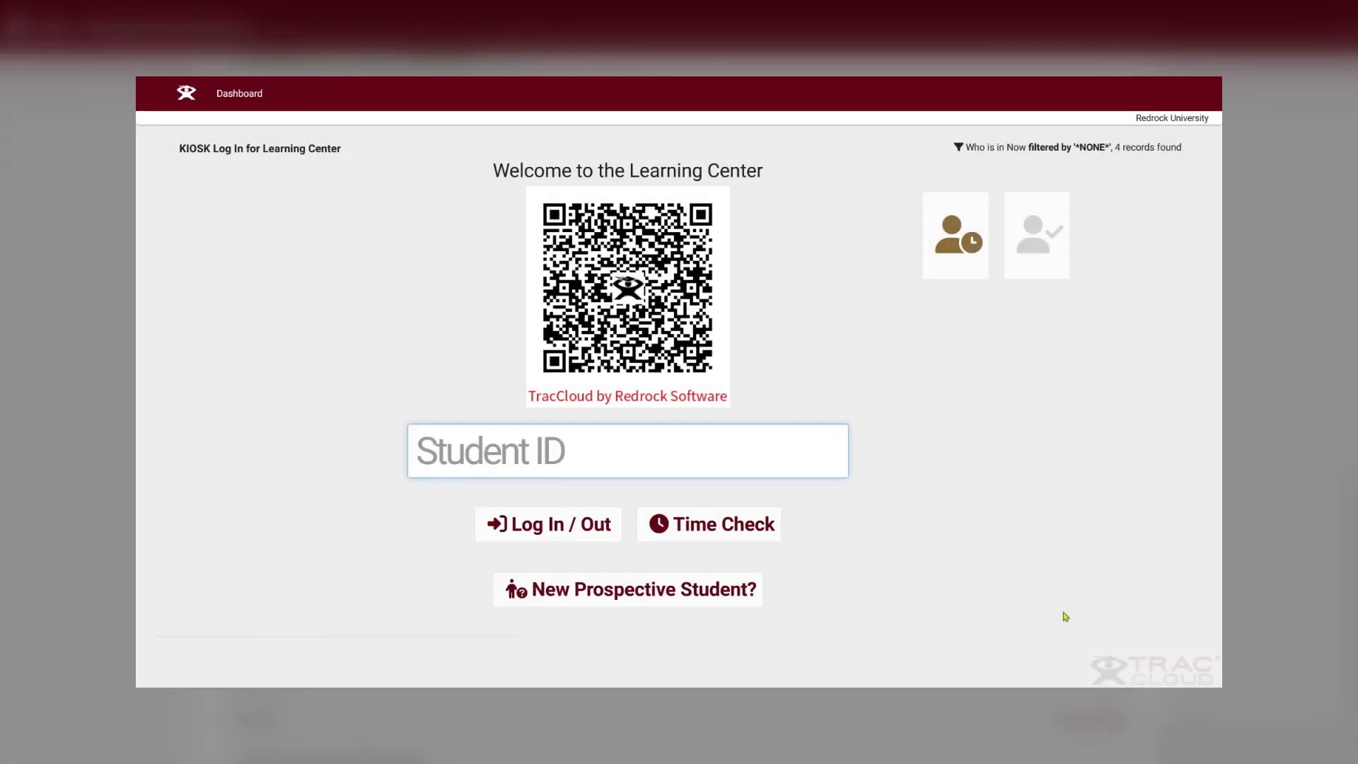
pyautogui.write('rob')
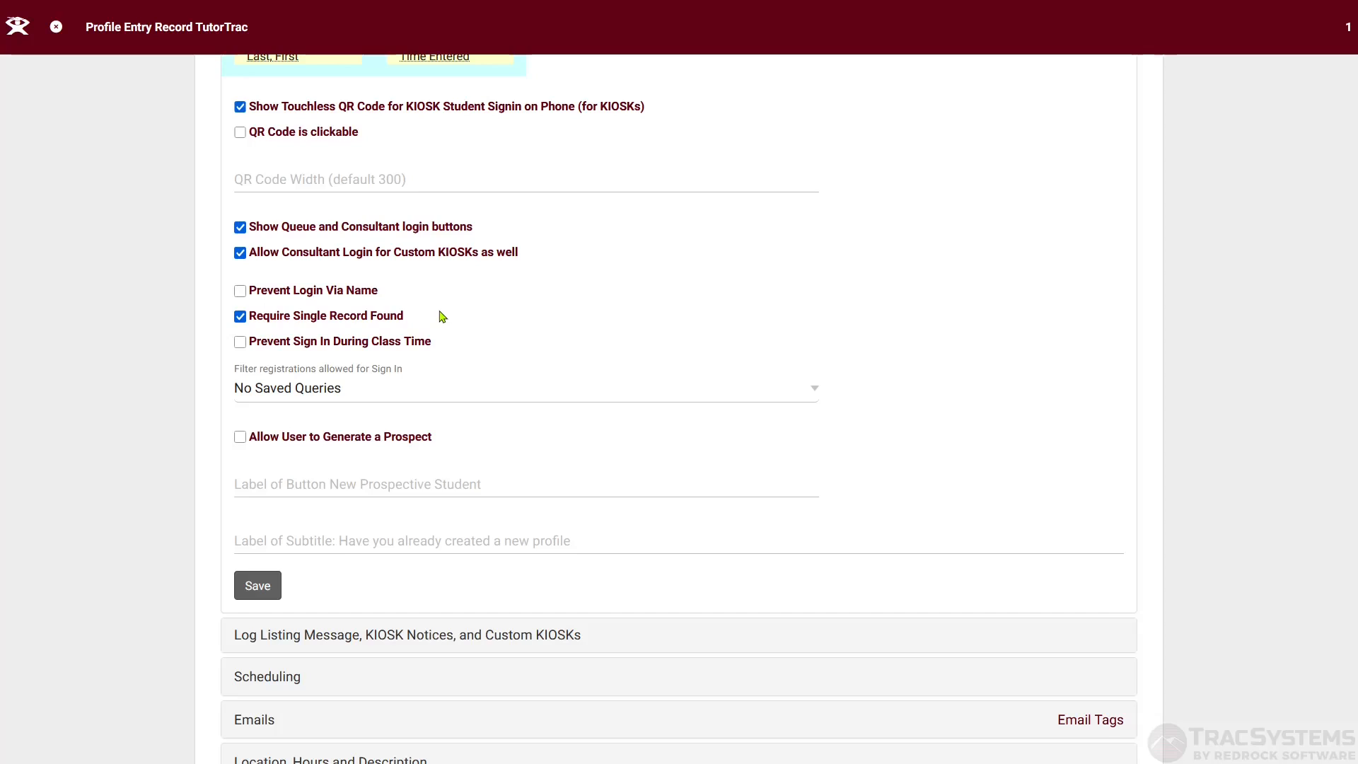
# Step: Prevent sign-in during class time, and allow the user to generate a prospect
pyautogui.click(422, 347)
pyautogui.scroll(-2, 456, 442)
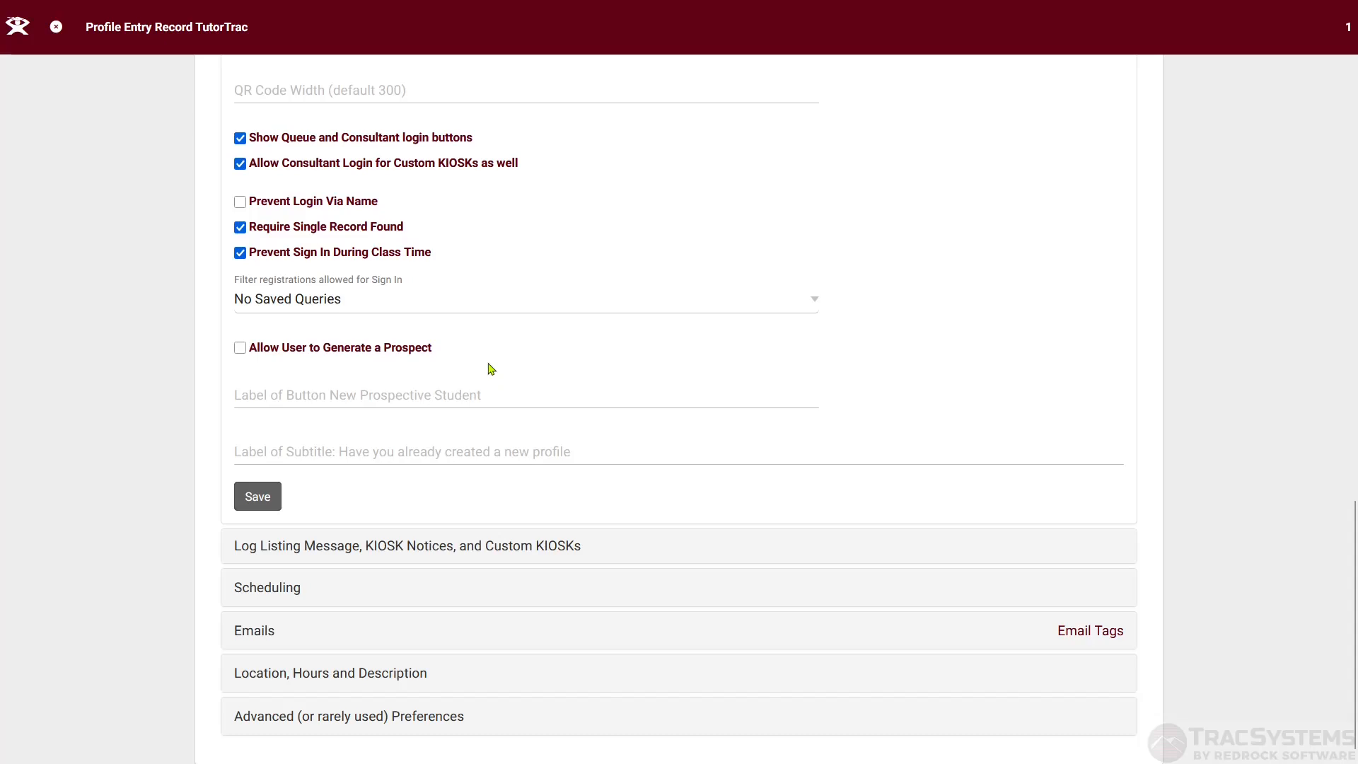
pyautogui.click(393, 350)
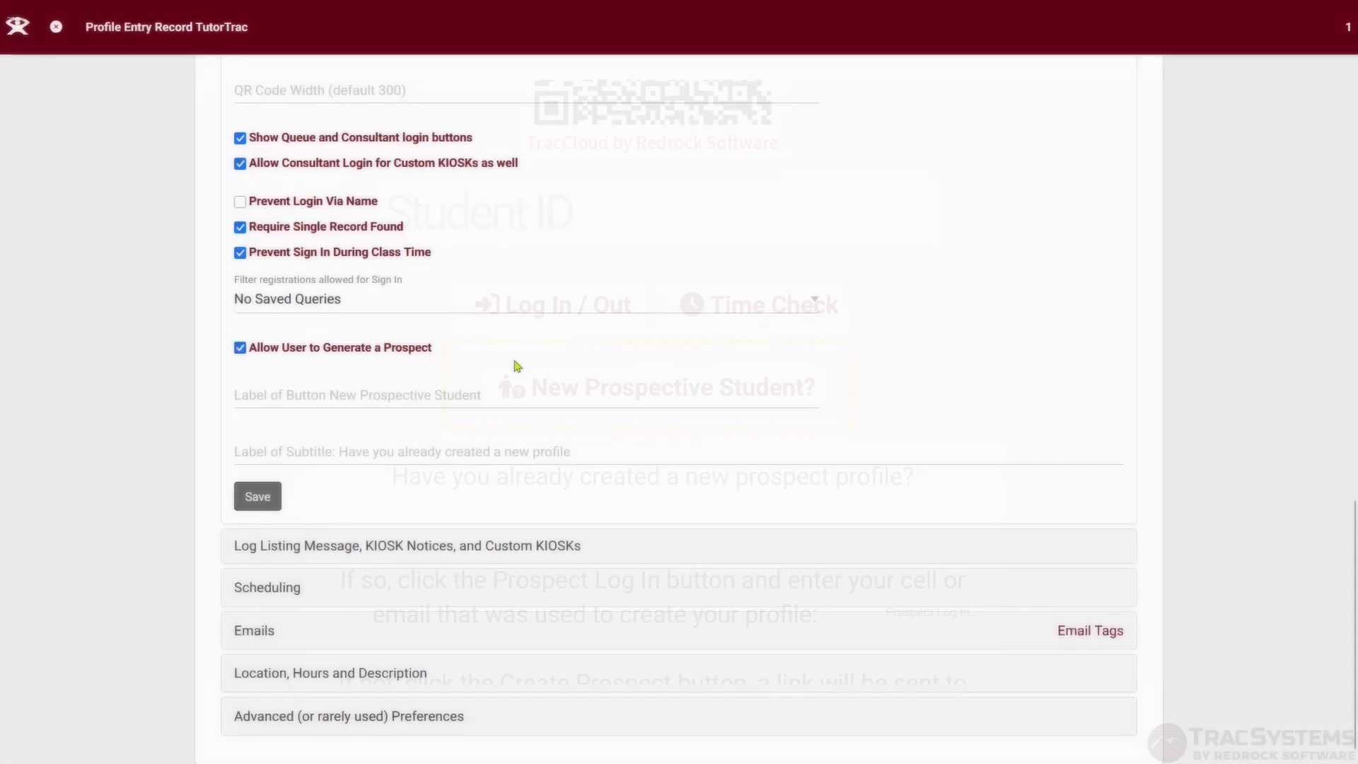